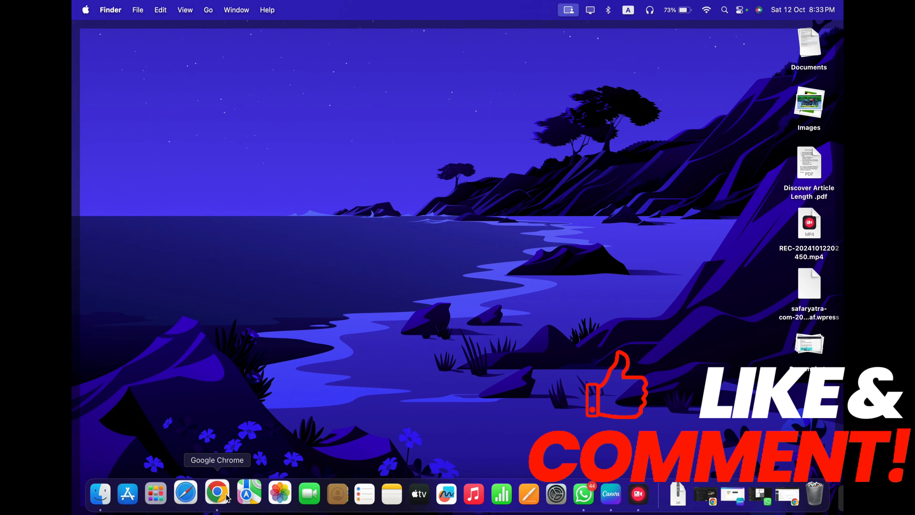
Bring Chrome forward to show the Namecheap Domain List with thevehiclekhabar.com
left_click(218, 494)
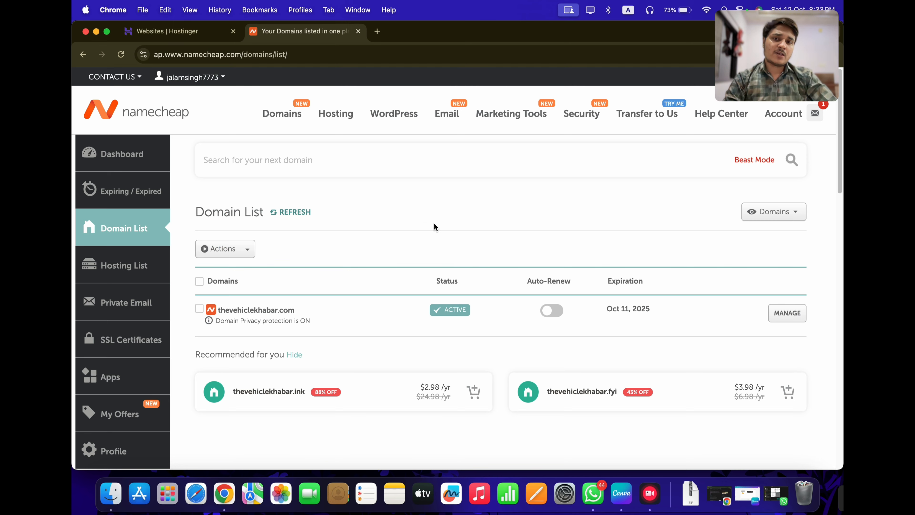
Set thevehiclekhabar.com's Namecheap nameservers to Custom DNS, leaving the fields empty
scroll(431, 238, "down", 5)
scroll(430, 239, "up", 5)
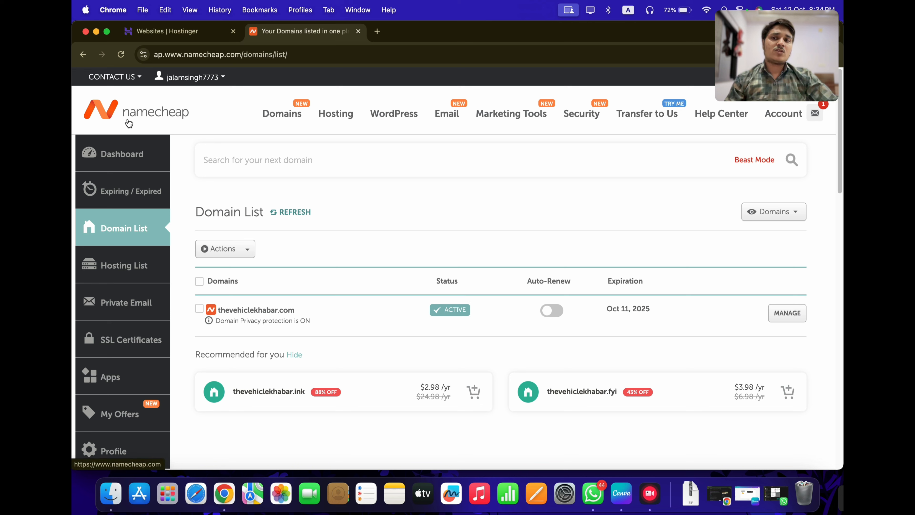
left_click(786, 321)
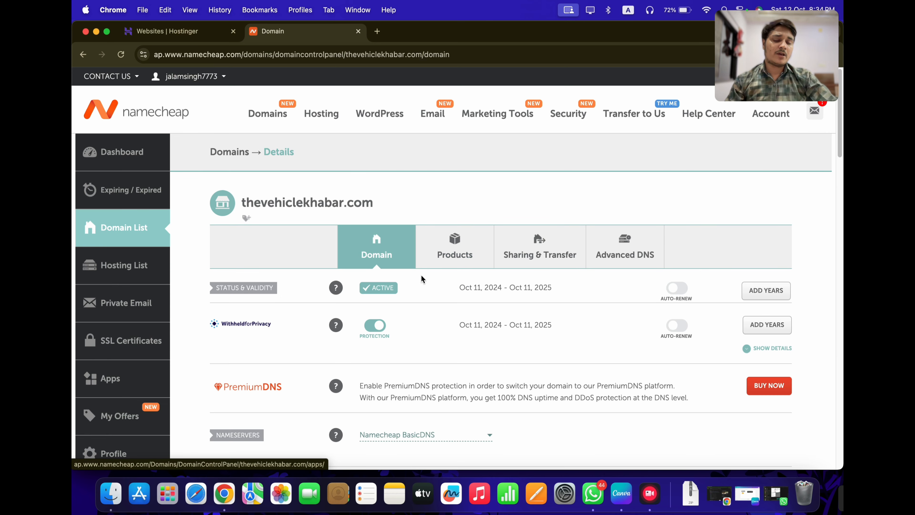
scroll(427, 288, "down", 3)
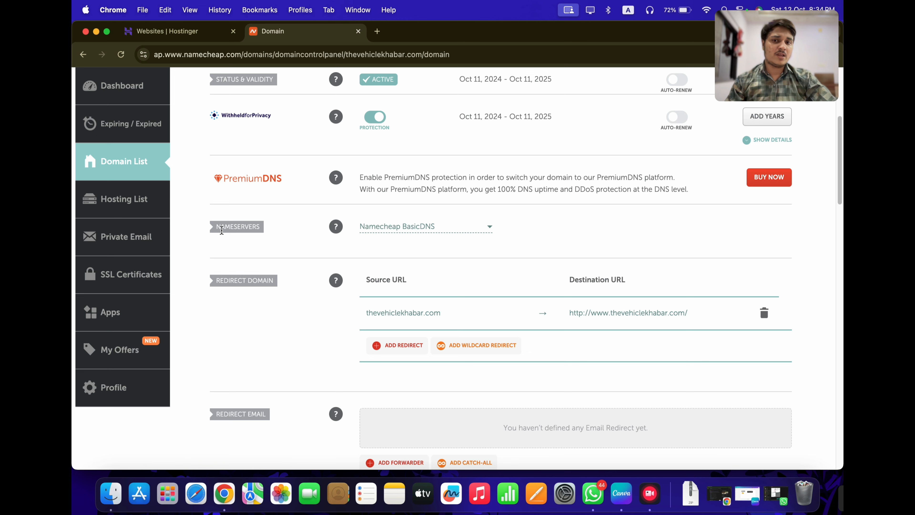
left_click(396, 230)
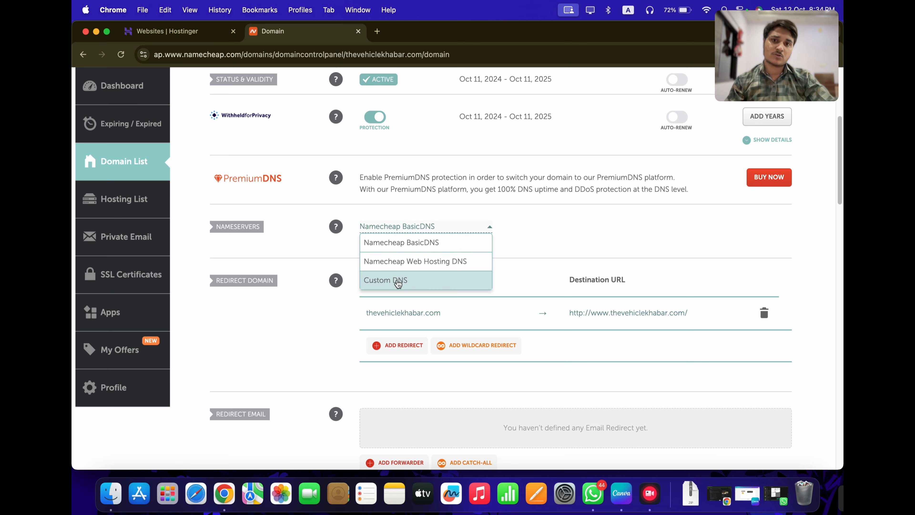
left_click(398, 282)
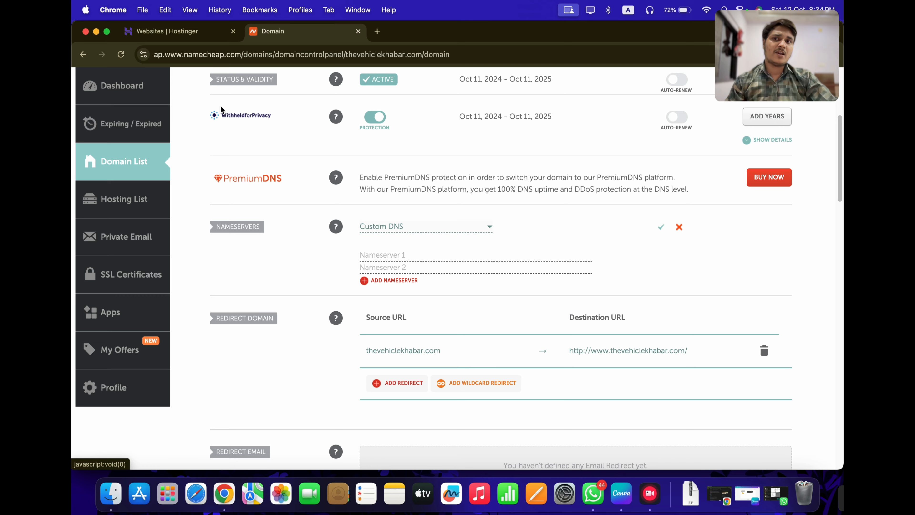
left_click(185, 34)
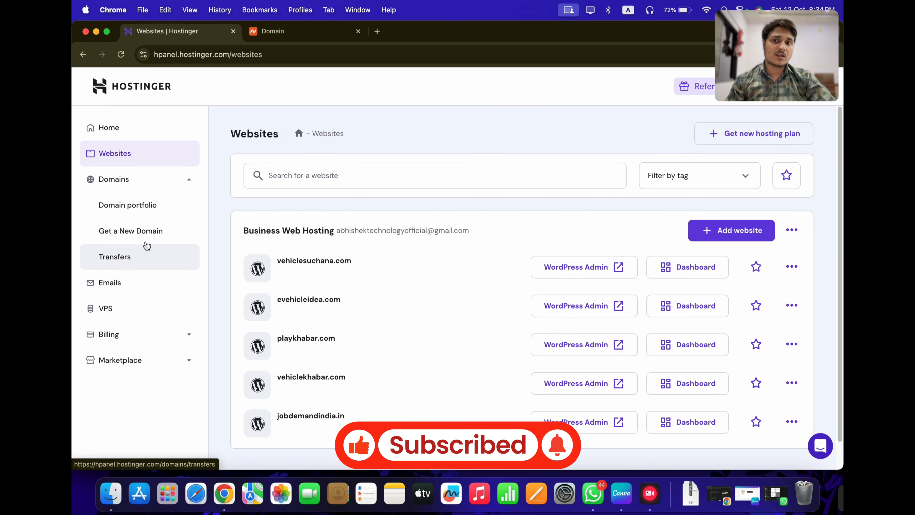
Add a new WordPress website in Hostinger hPanel
left_click(738, 236)
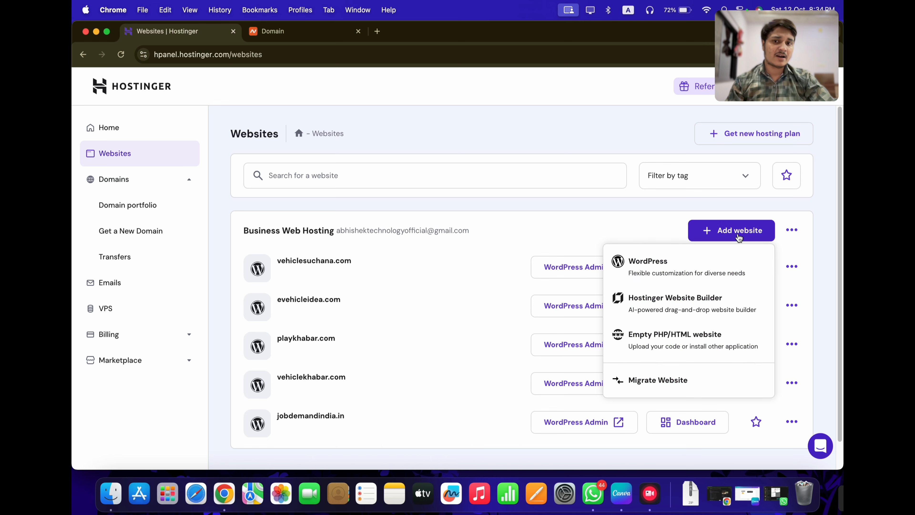
left_click(648, 274)
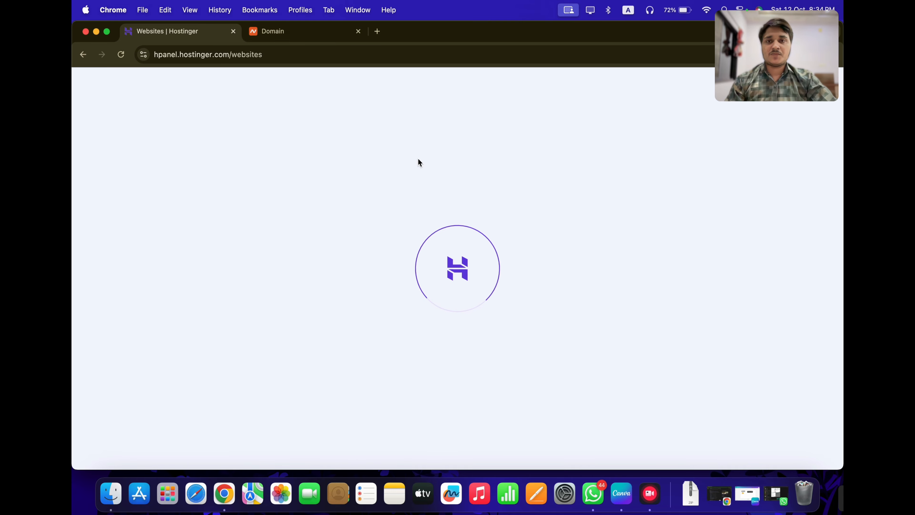
Search Google for 'hostinger nameservers' and open Hostinger's nameserver tutorial
left_click(285, 31)
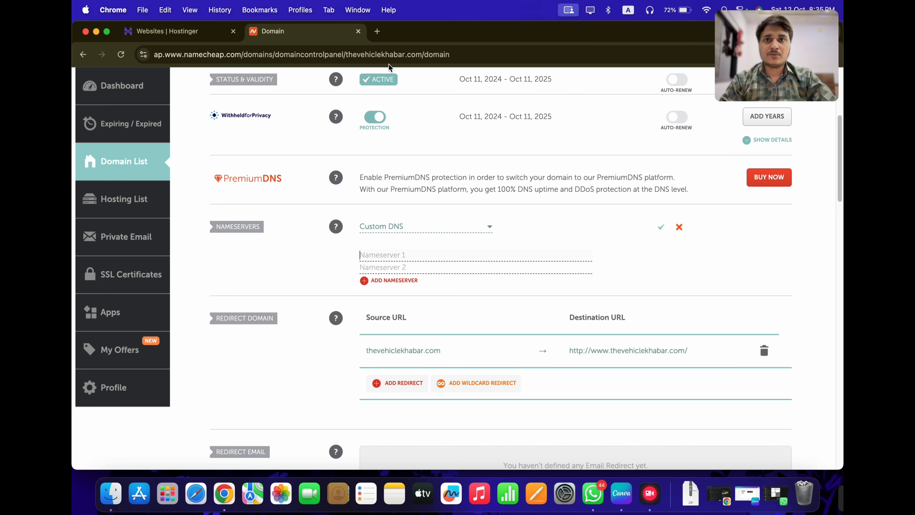
left_click(378, 32)
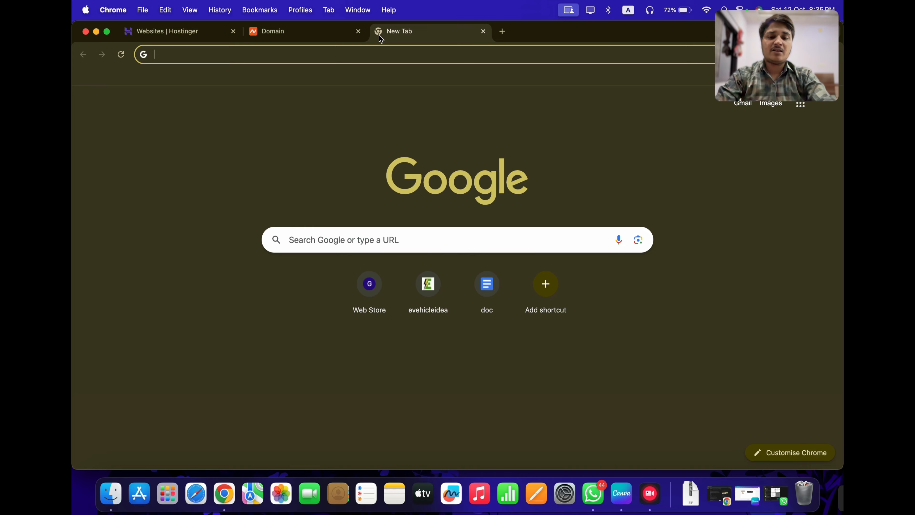
type("hostinger ")
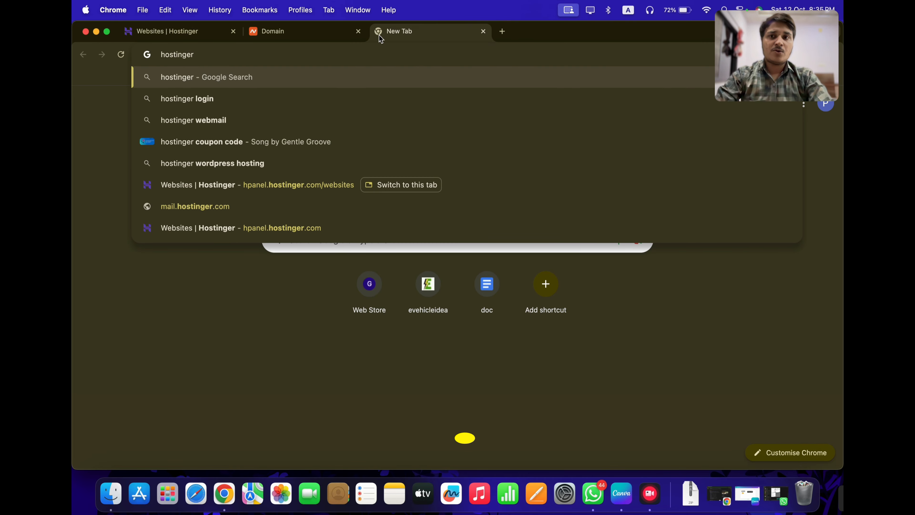
type("namse")
key("BackSpace")
type("servers")
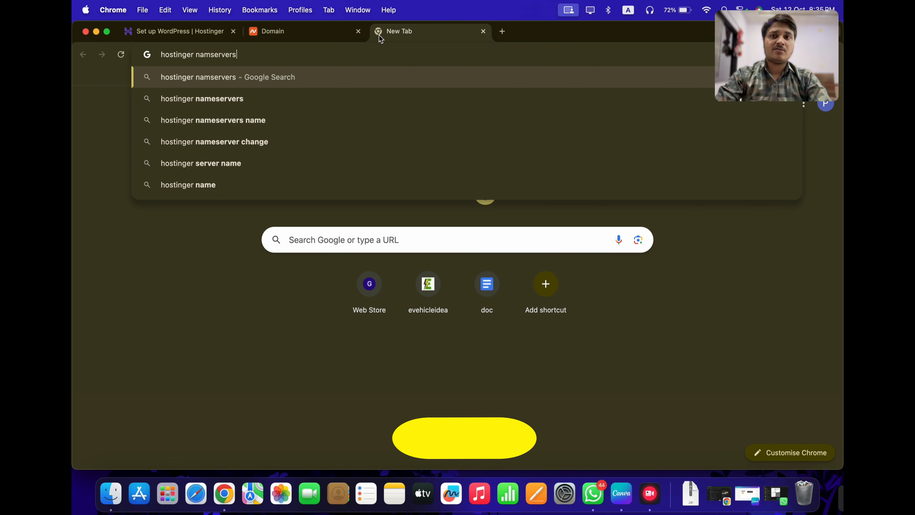
key("Return")
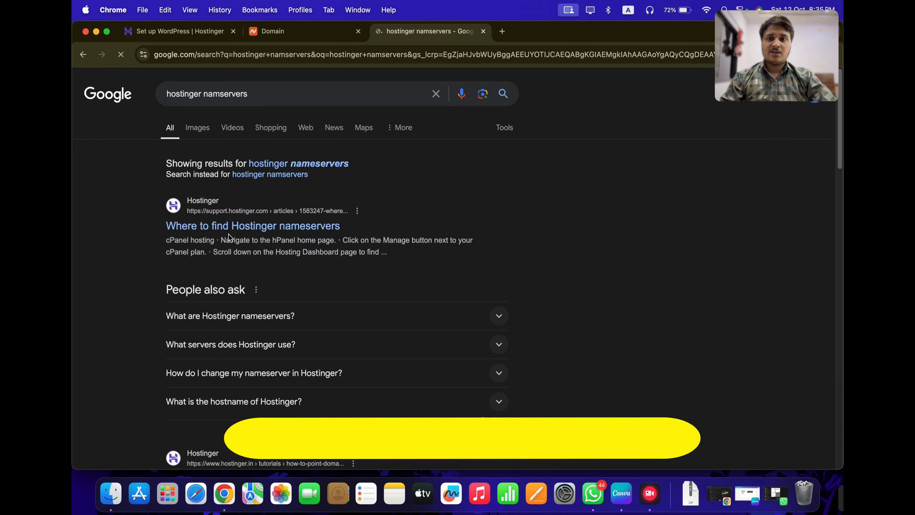
scroll(195, 301, "down", 5)
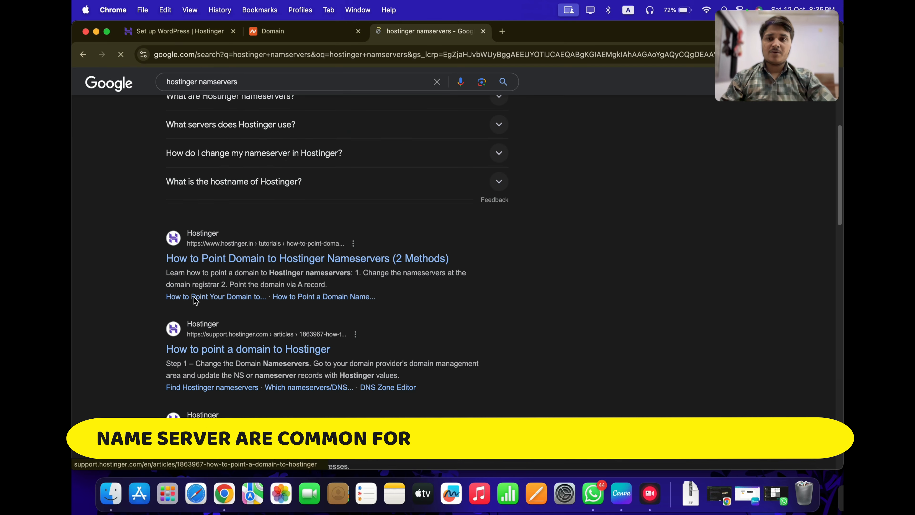
left_click(195, 262)
Copy ns1.dns-parking.com from the tutorial into Namecheap's Nameserver 1 field
scroll(391, 292, "down", 20)
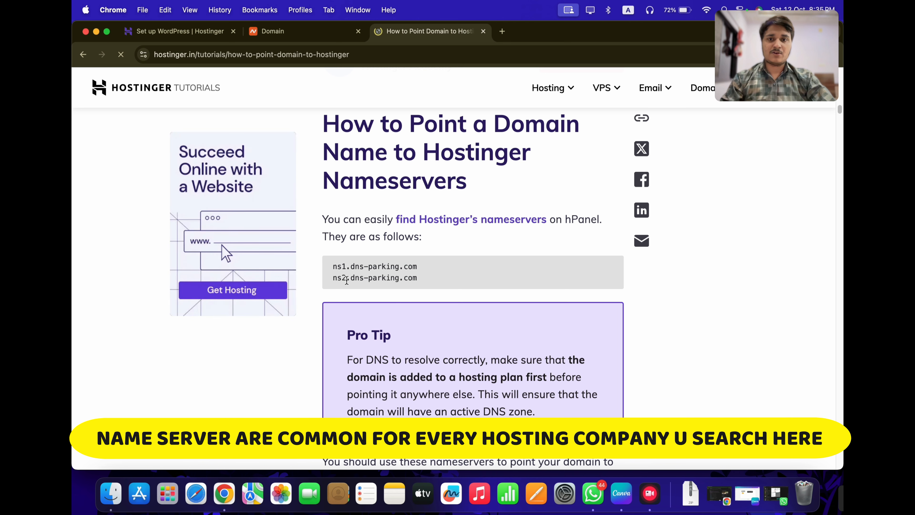
left_click_drag(332, 266, 422, 266)
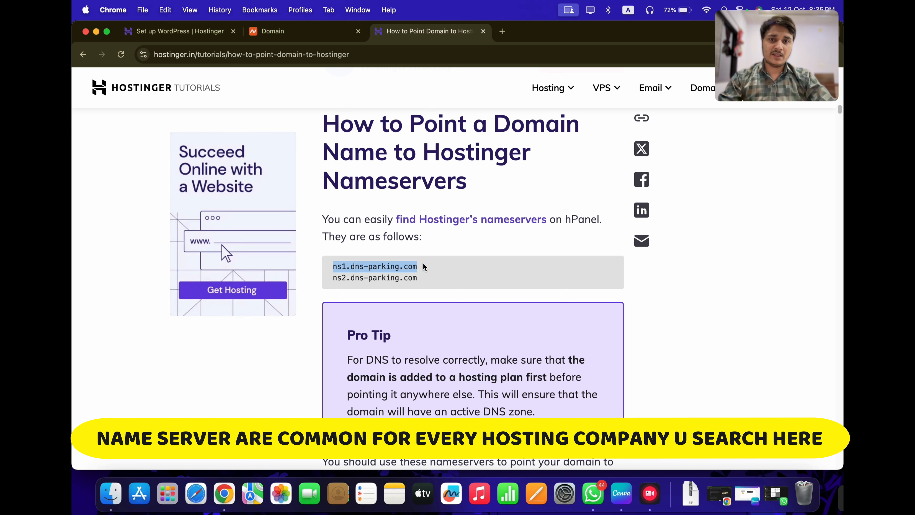
key("super+c")
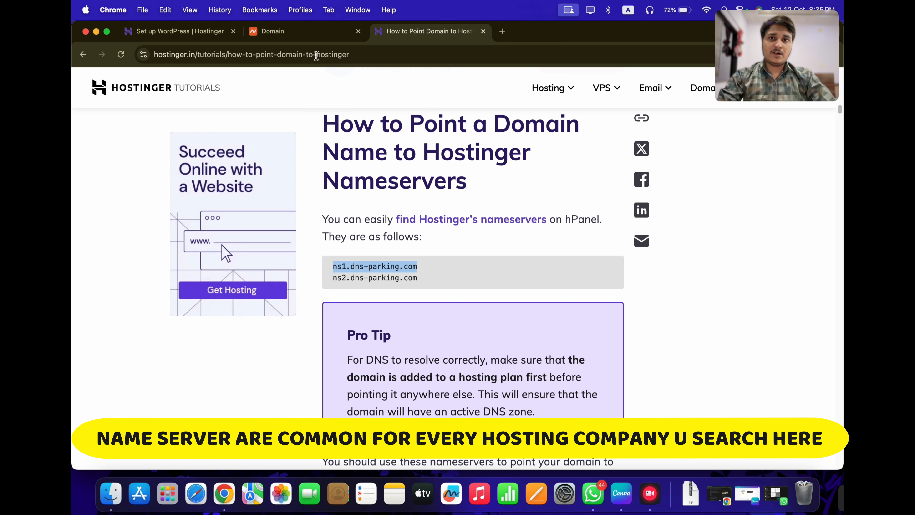
left_click(305, 32)
left_click(422, 255)
key("super+v")
Fill Nameserver 2 with the pasted address, editing it to ns2.dns-parking.com
left_click(423, 266)
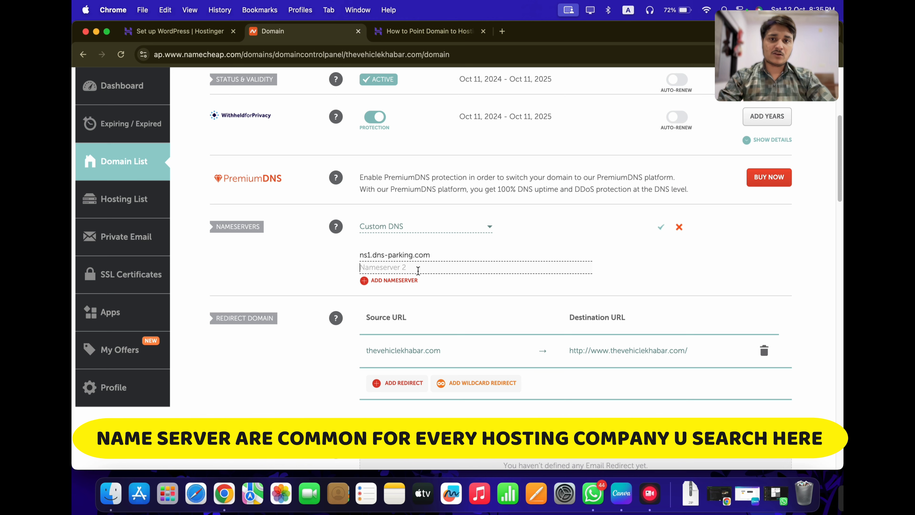
key("super+v")
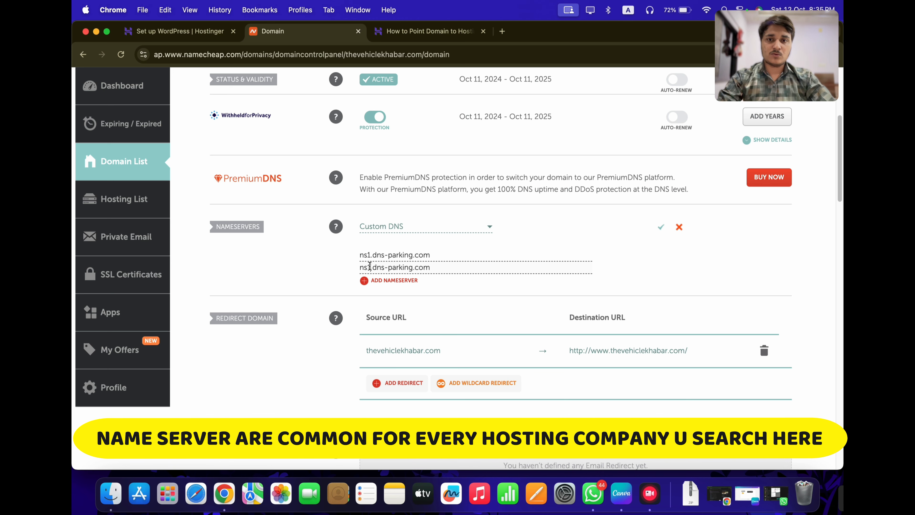
left_click(370, 266)
key("BackSpace")
type("2")
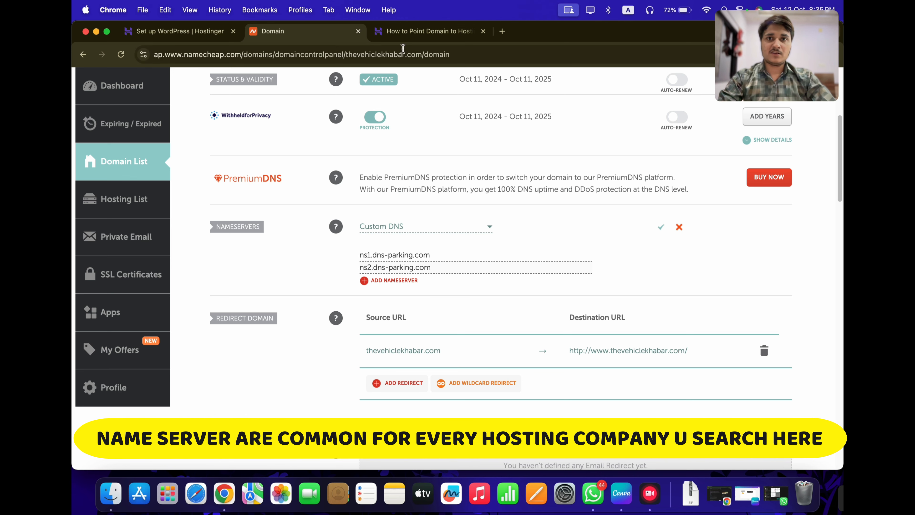
Paste ns2.dns-parking.com from the tutorial over Nameserver 2 and save the custom nameservers
left_click(414, 31)
triple_click(355, 278)
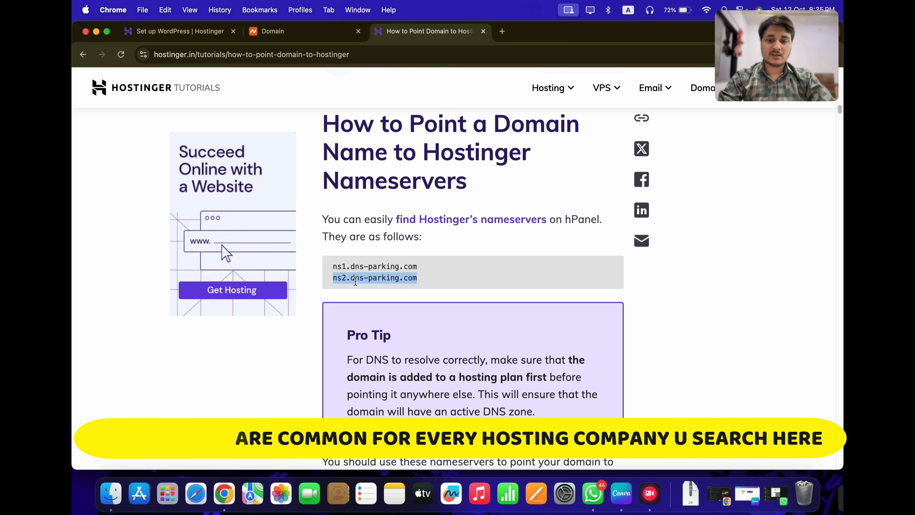
left_click(273, 31)
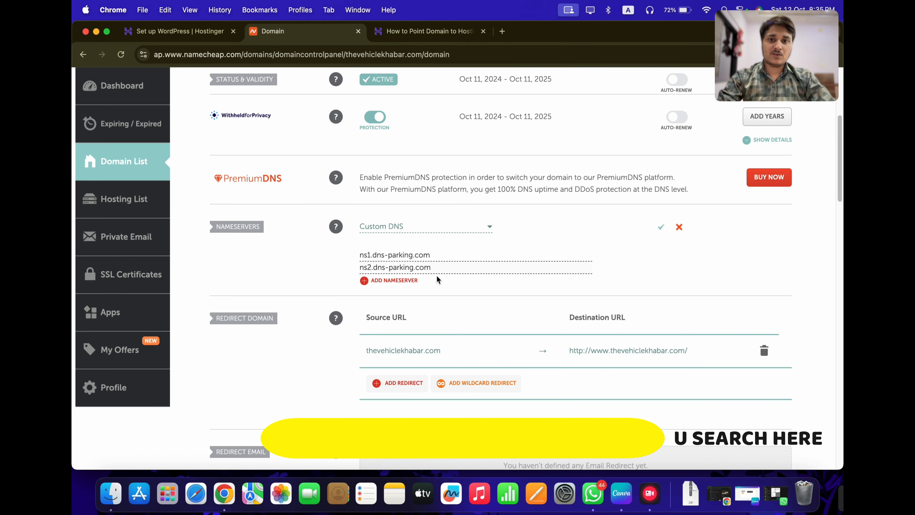
triple_click(436, 267)
key("super+v")
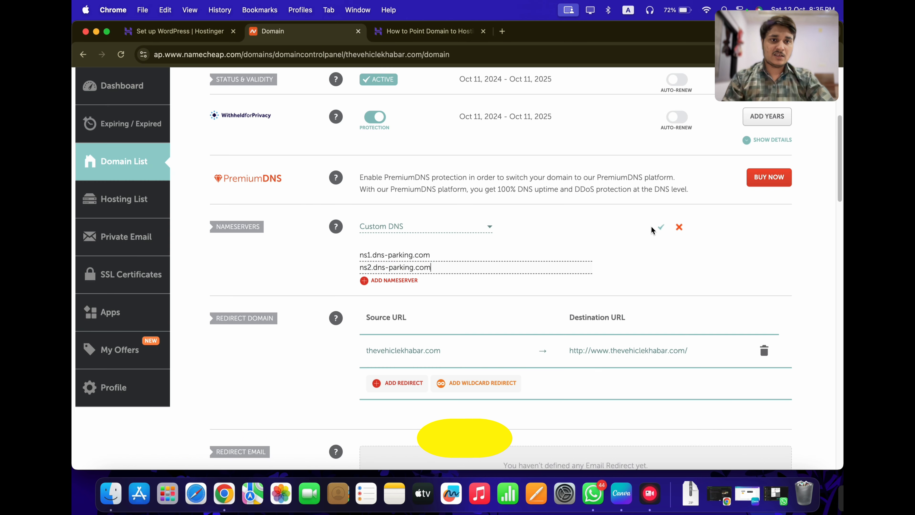
left_click(661, 228)
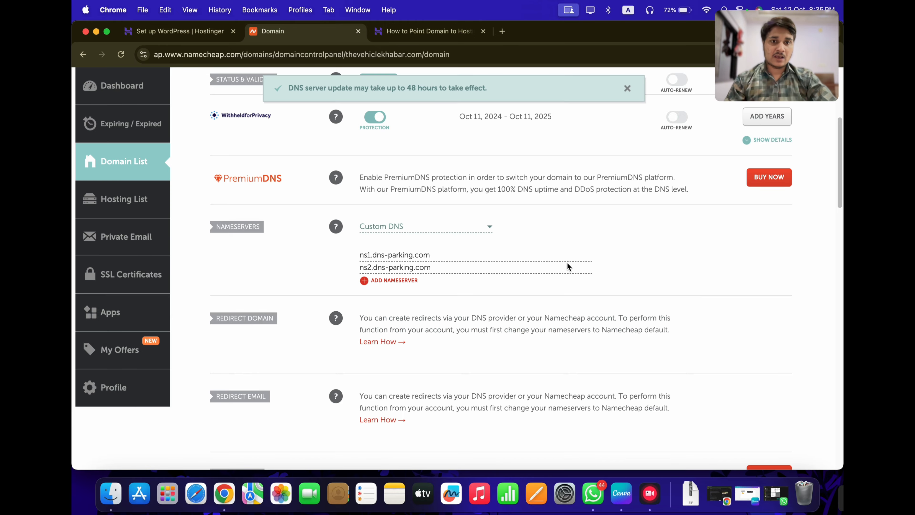
scroll(527, 259, "up", 3)
scroll(539, 274, "down", 6)
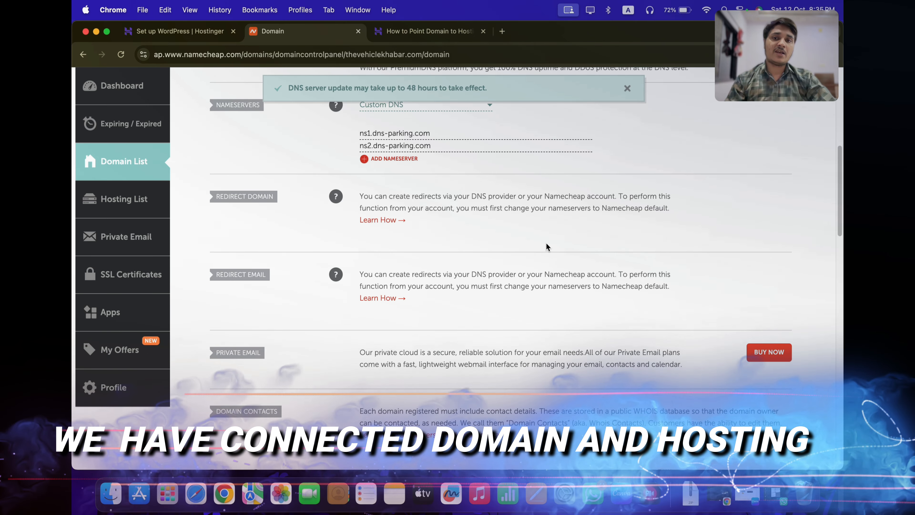
Fill the WordPress admin e-mail and password from Chrome's saved credentials
left_click(501, 31)
left_click(166, 40)
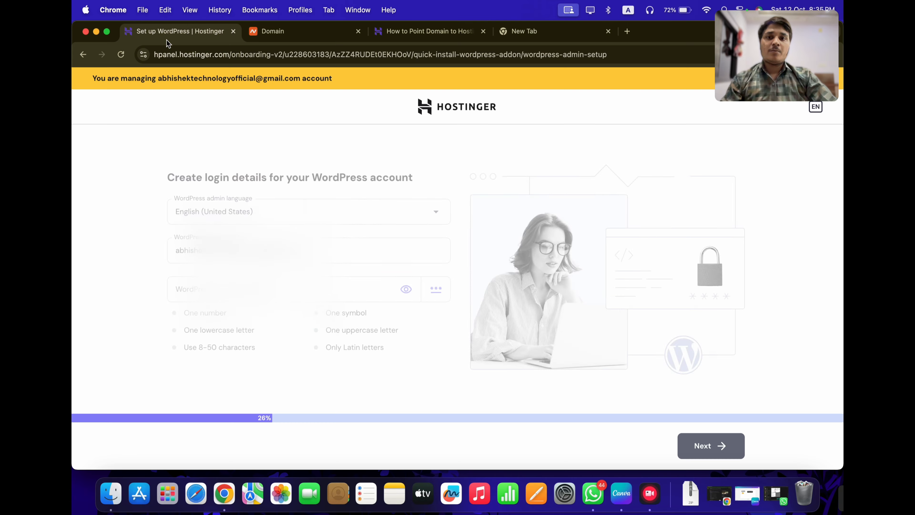
left_click(263, 214)
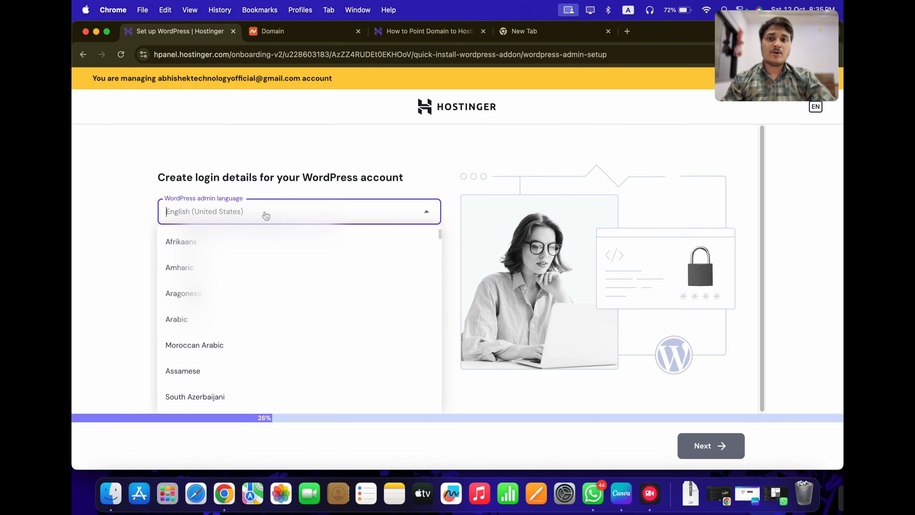
left_click(105, 250)
key("Tab")
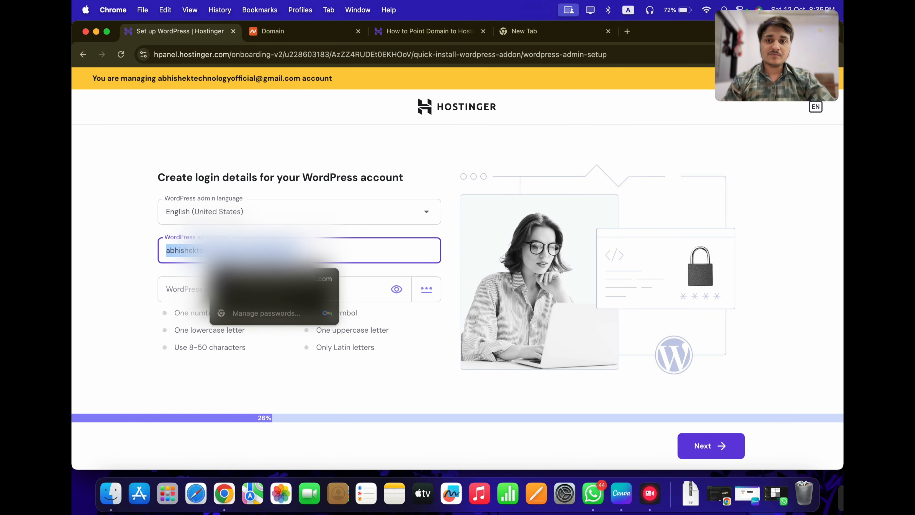
left_click(134, 249)
key("Tab")
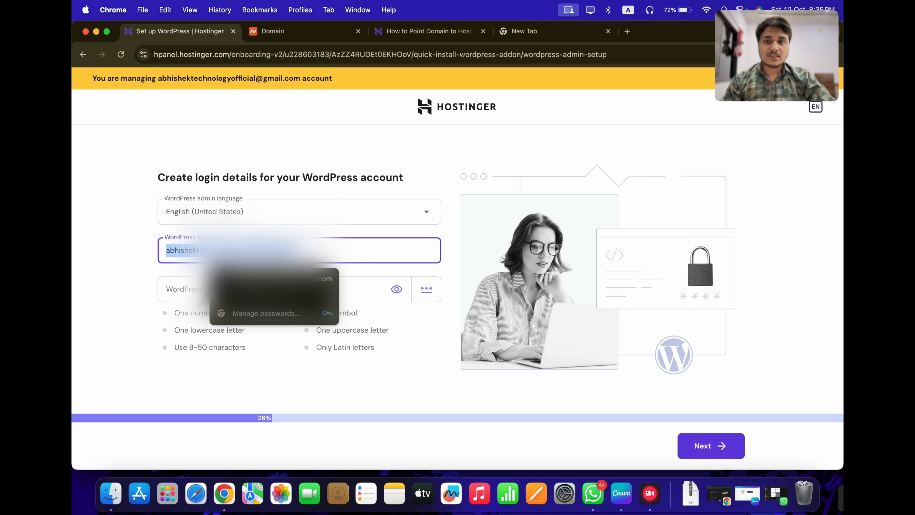
key("Down")
key("Return")
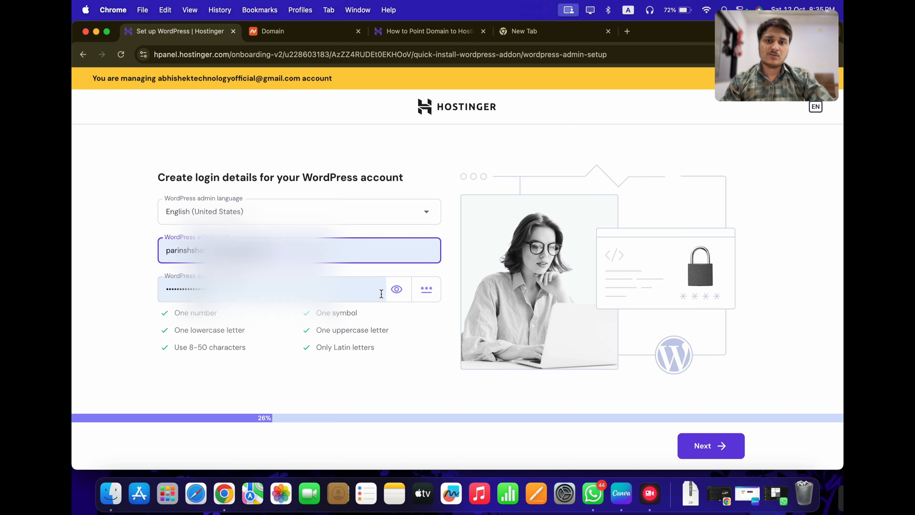
Clear the autofilled WordPress password so a new one can be entered
left_click(339, 291)
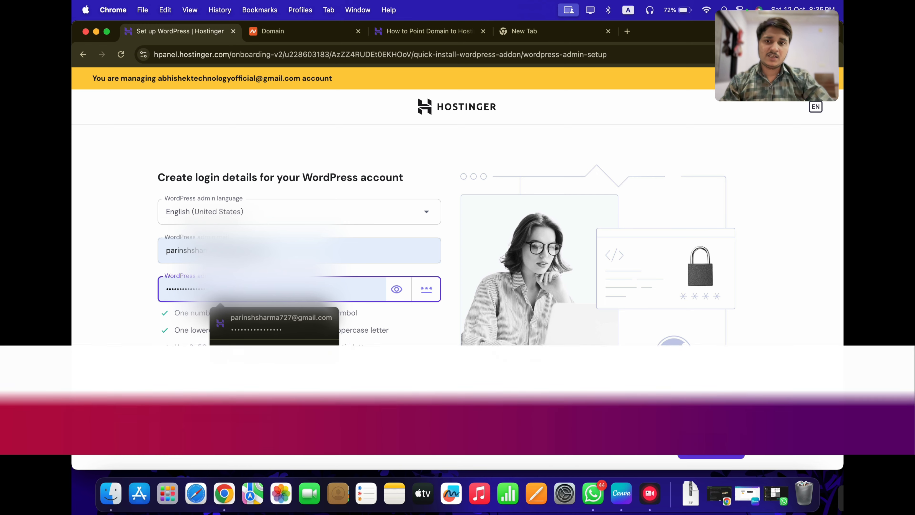
left_click(343, 332)
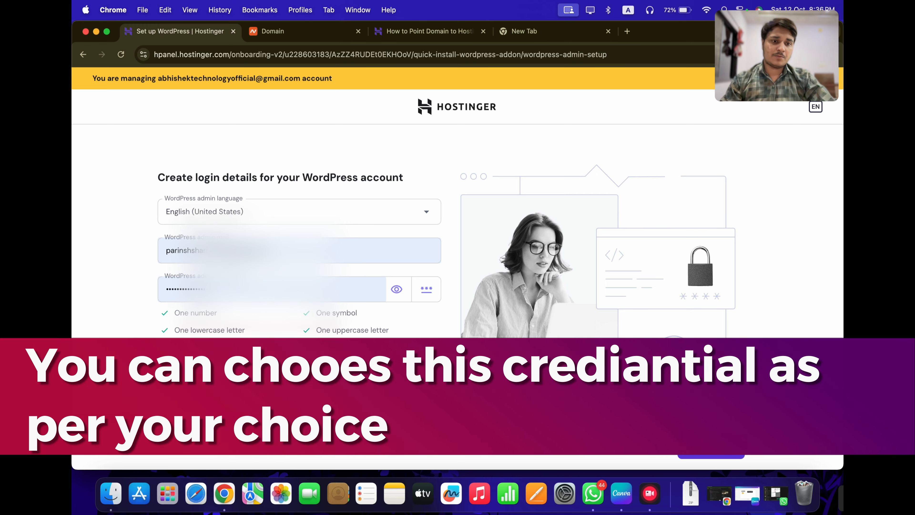
left_click(299, 297)
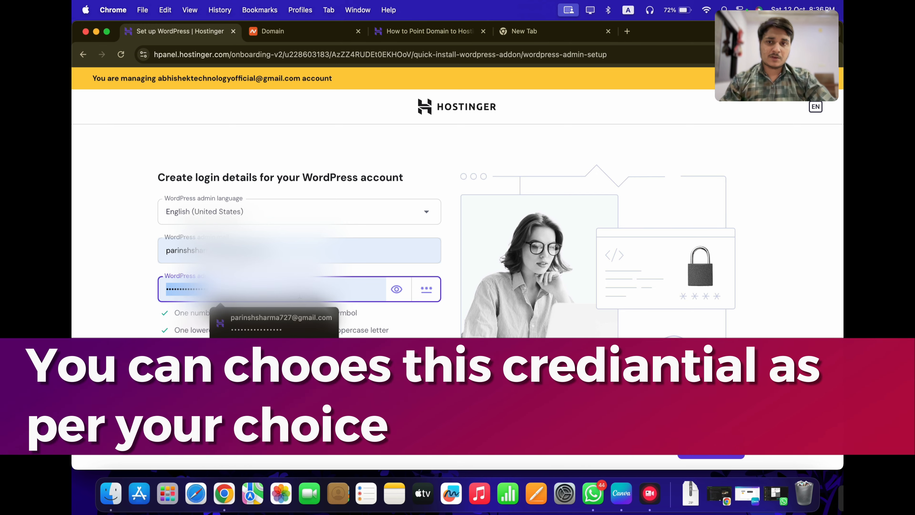
key("BackSpace")
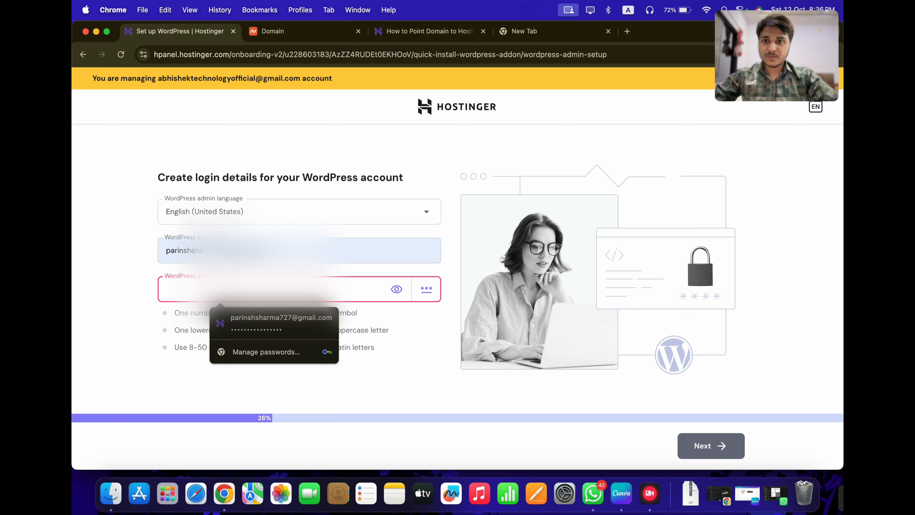
Replace the WordPress admin e-mail with the new address
type("••••")
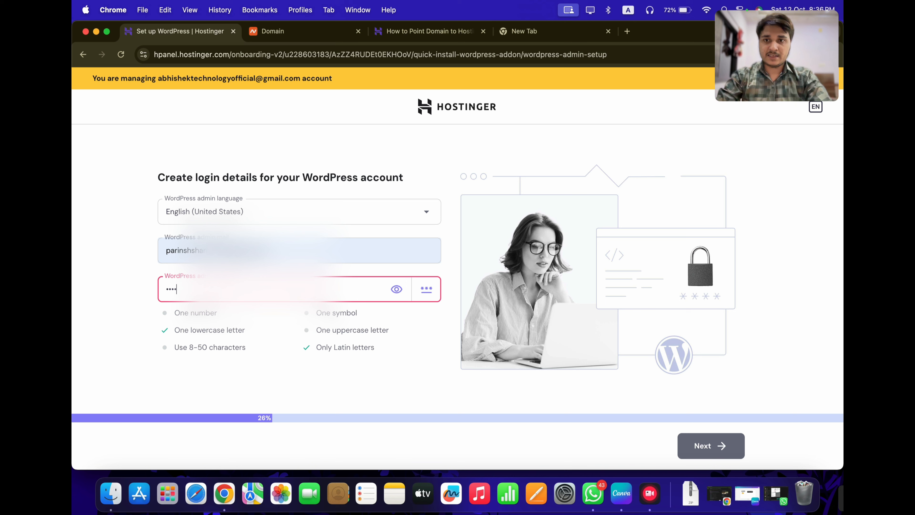
key("BackSpace")
key("BackSpace")
key("BackSpace")
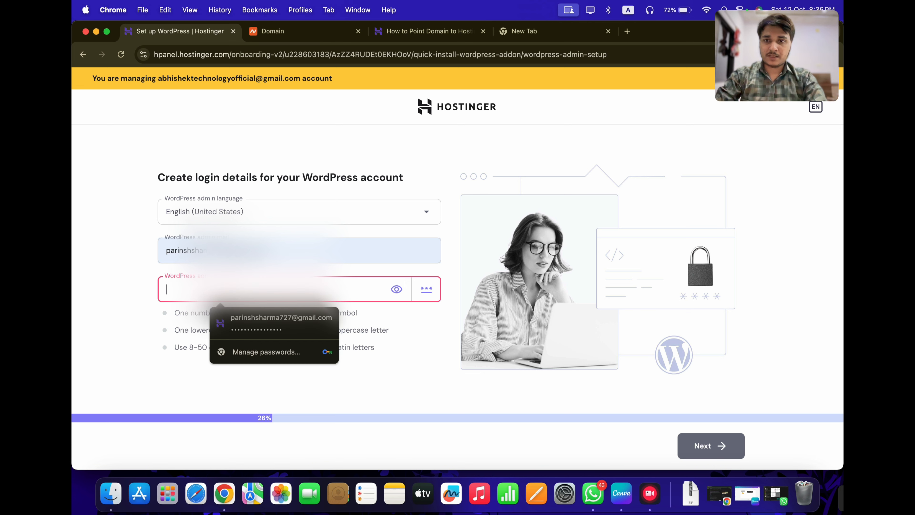
triple_click(217, 250)
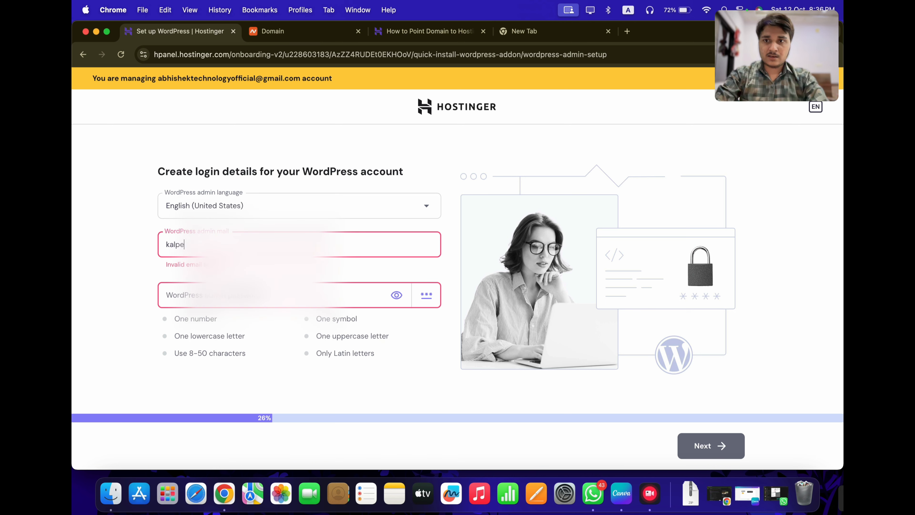
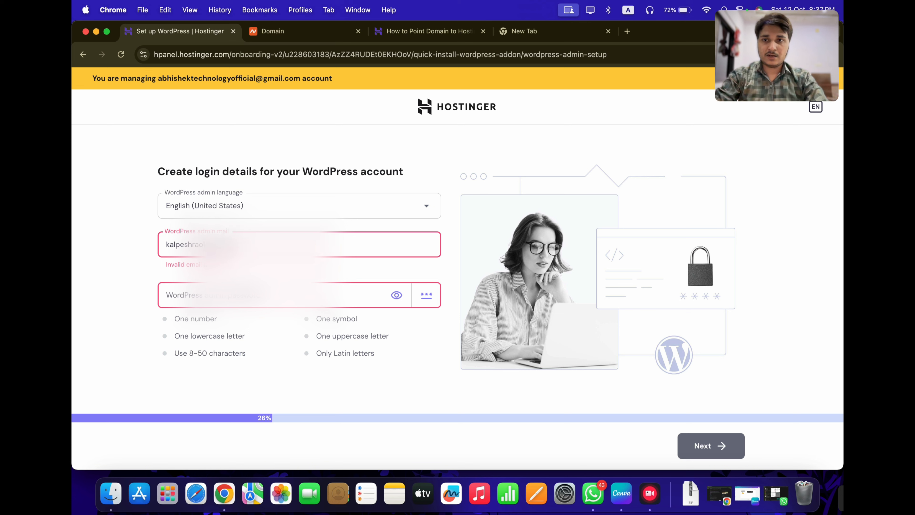
Enter a new admin password meeting all requirements and continue to the website-type step
left_click(216, 292)
type("•")
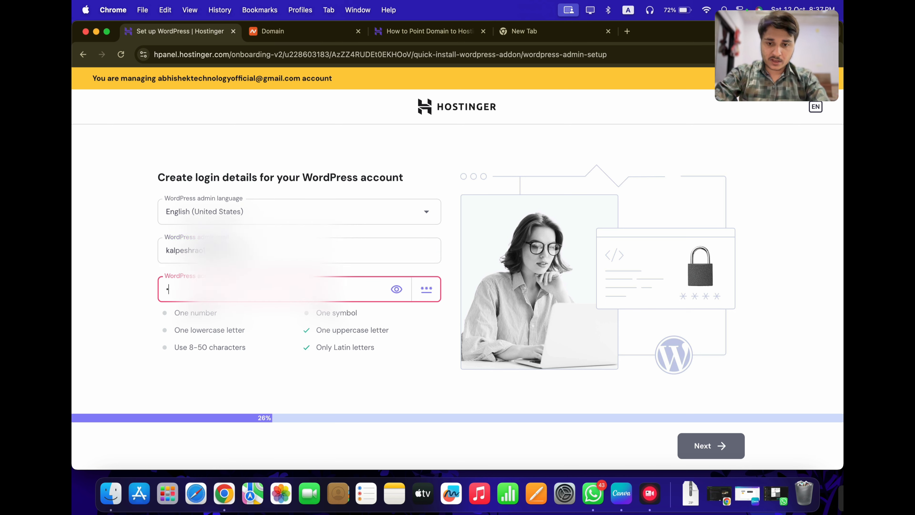
key("super+a")
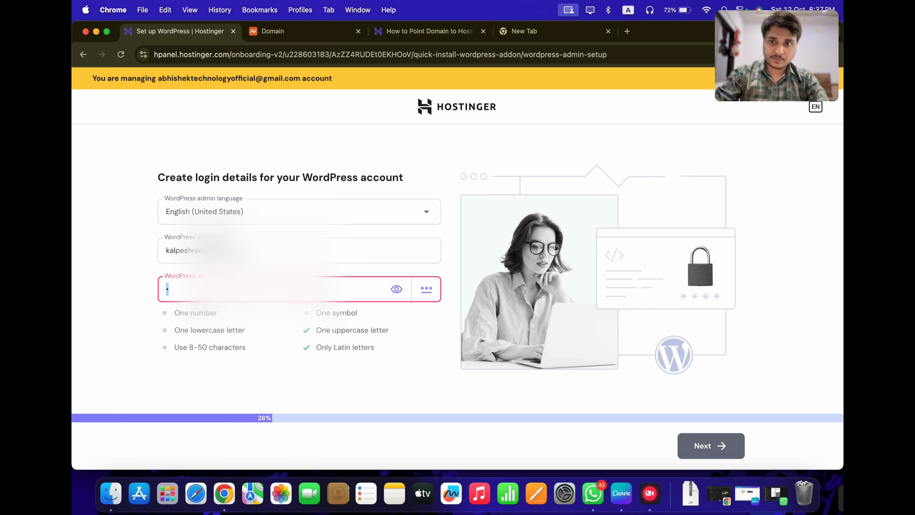
type("•")
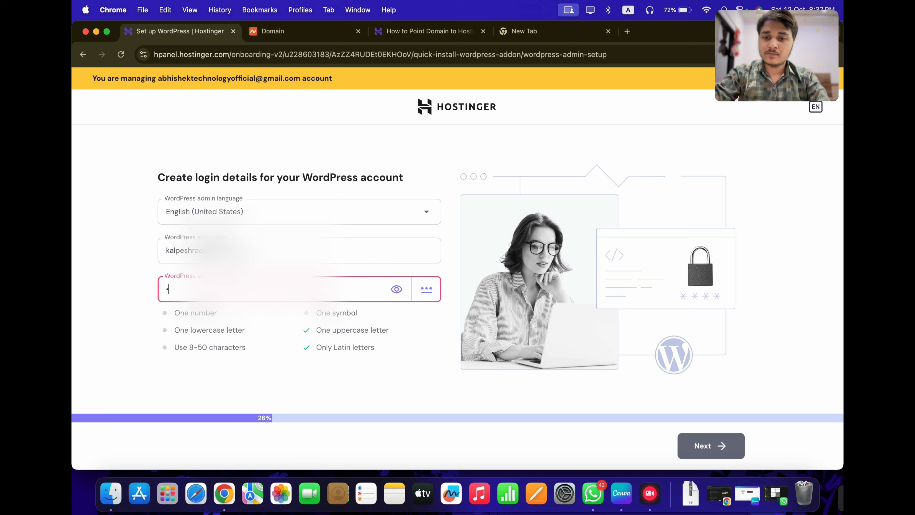
type("••")
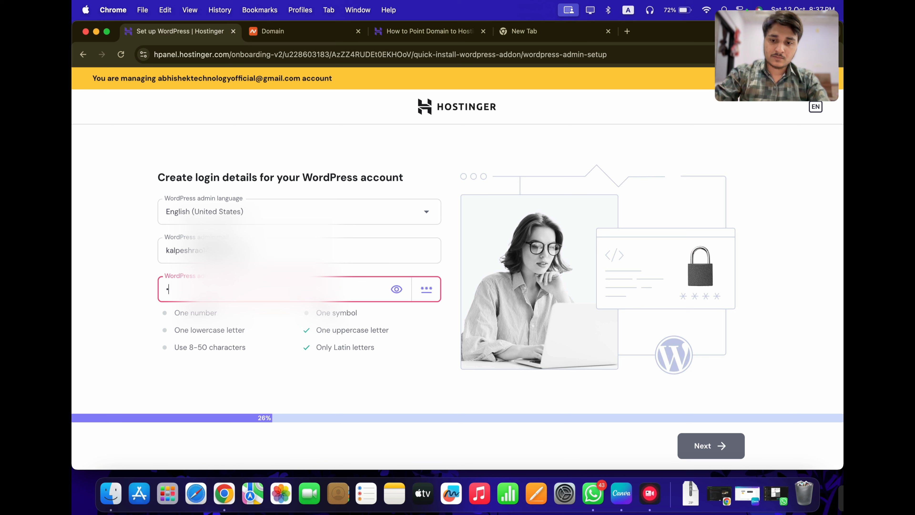
type("••••")
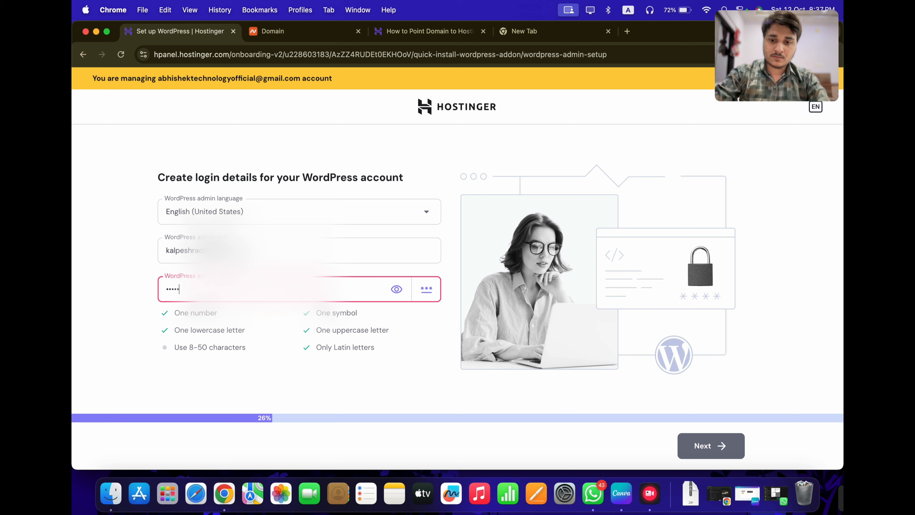
type("•")
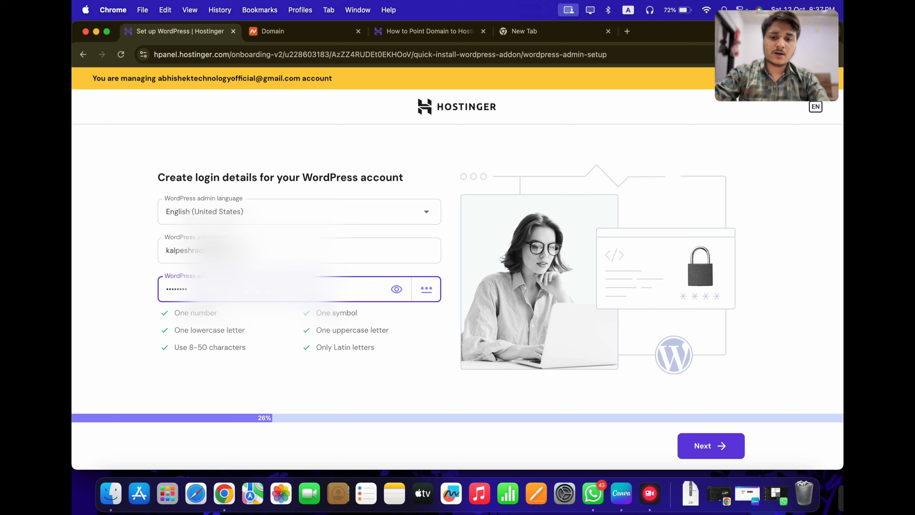
type("••")
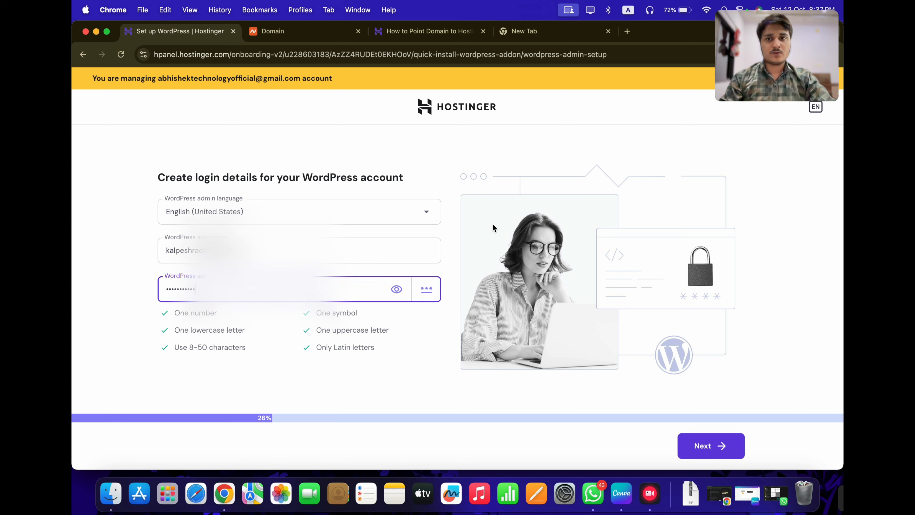
left_click(706, 449)
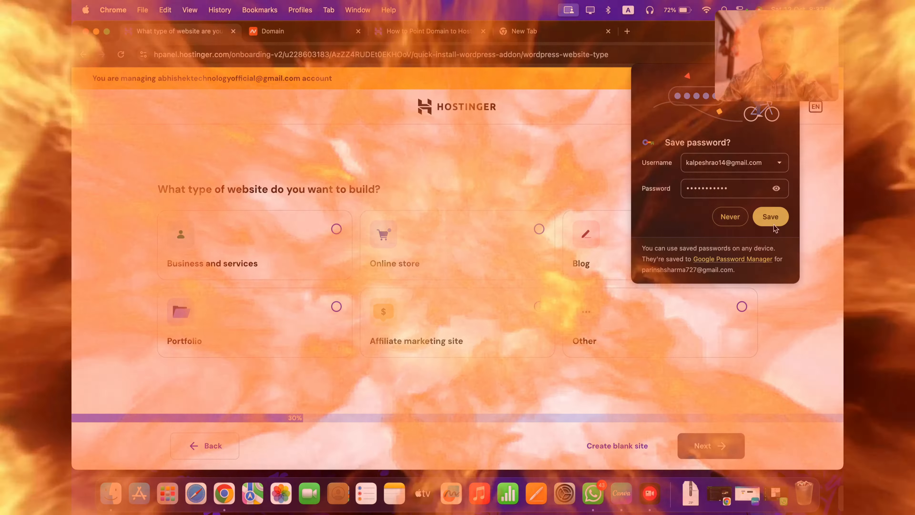
Save the password, choose a blank site, and paste thevehiclekhabar.com from Namecheap as the domain
left_click(774, 226)
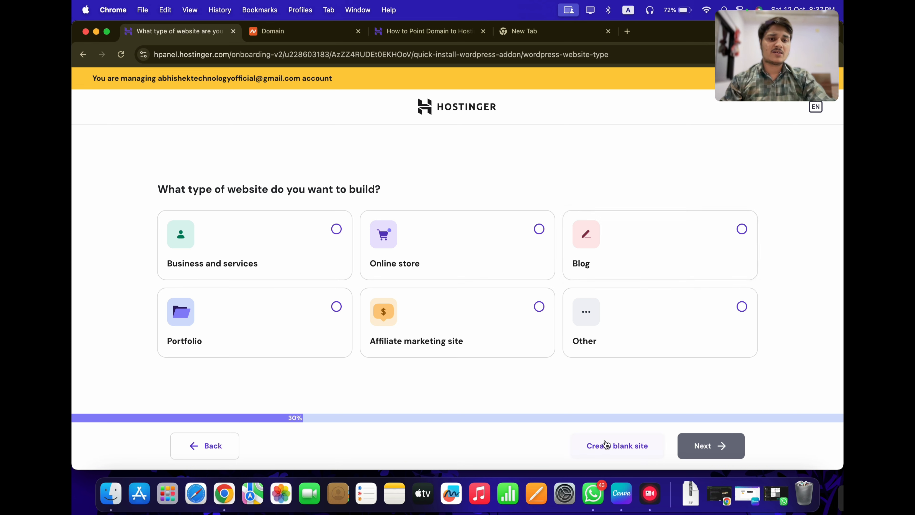
left_click(610, 450)
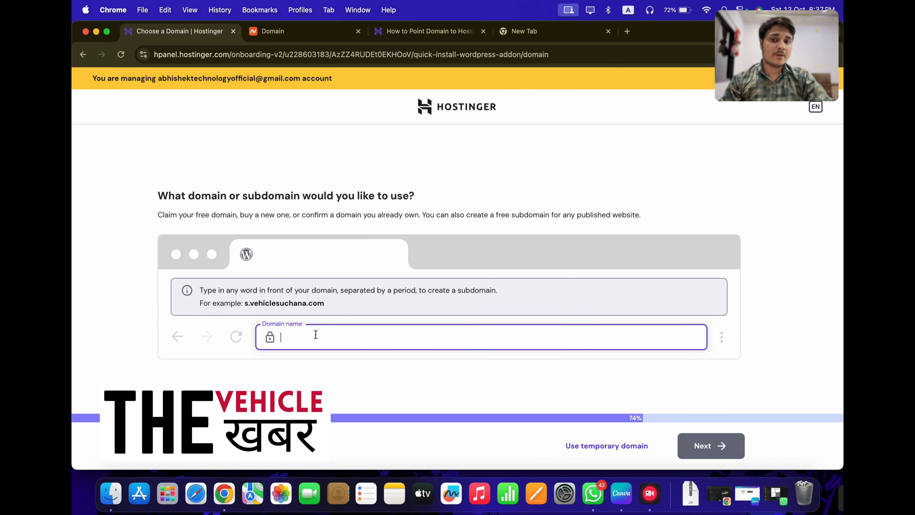
left_click(304, 32)
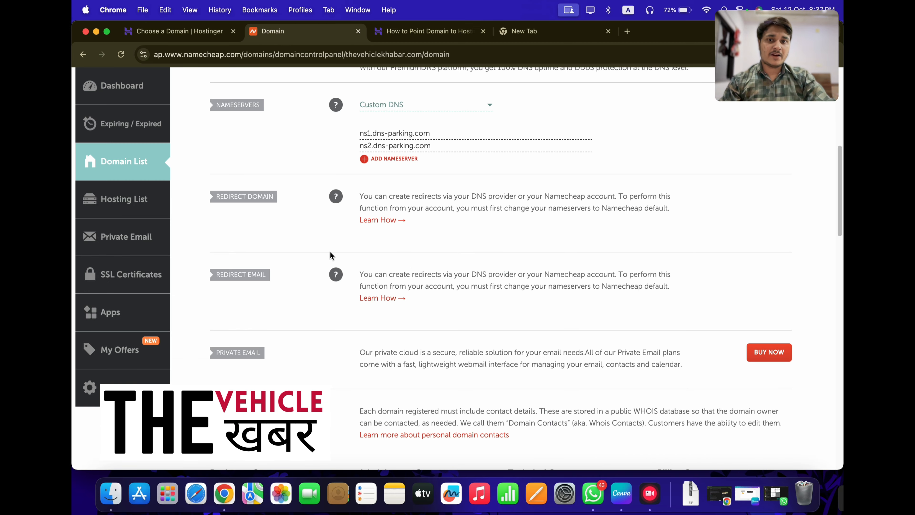
scroll(357, 263, "up", 5)
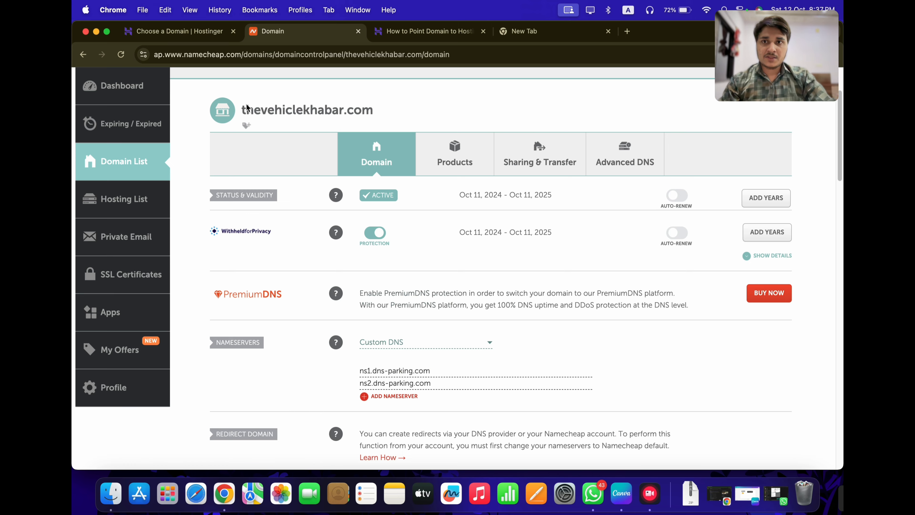
left_click_drag(243, 111, 372, 123)
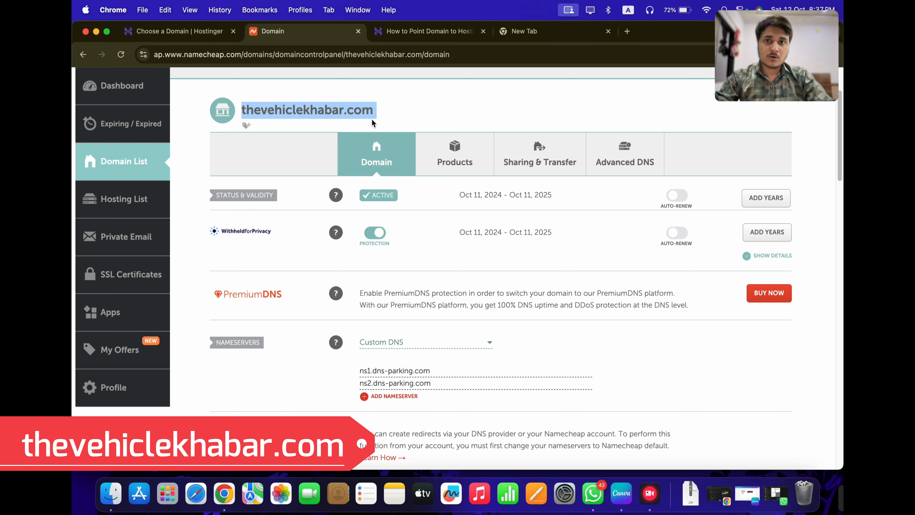
key("super+c")
left_click(200, 33)
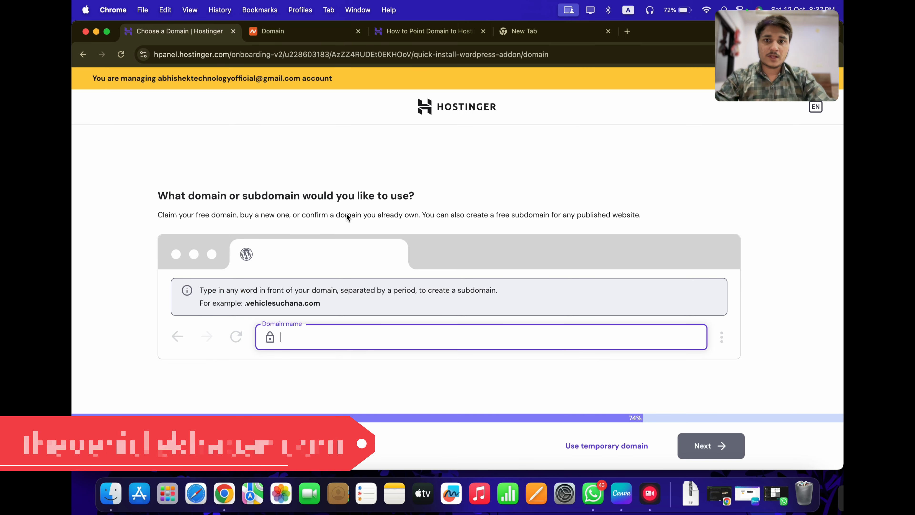
key("super+v")
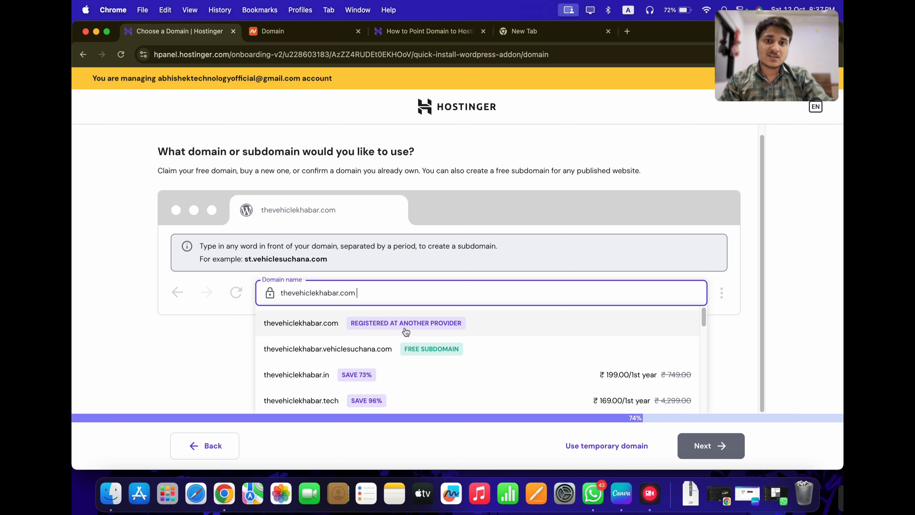
Pick 'thevehiclekhabar.com – Registered at another provider' and let the WordPress site build
left_click(440, 332)
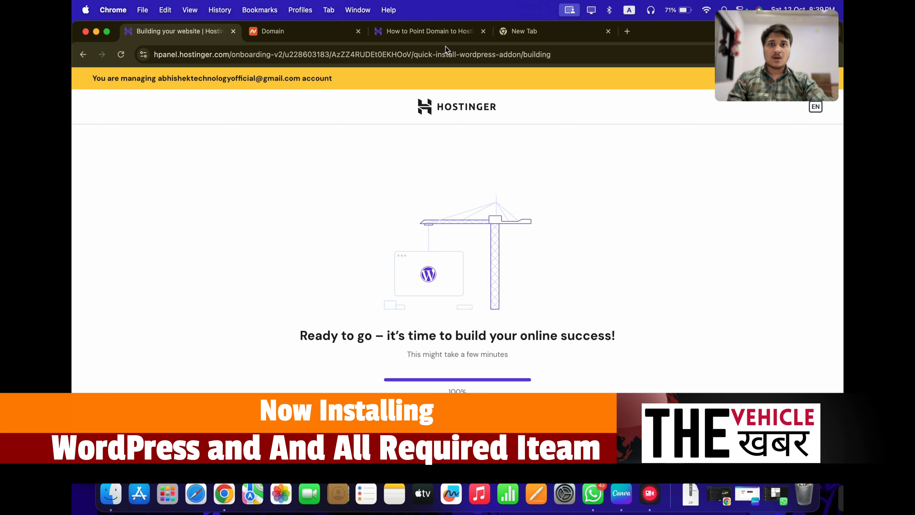
Run an NS lookup for thevehiclekhabar.com on whatsmydns.net's propagation checker
left_click(504, 31)
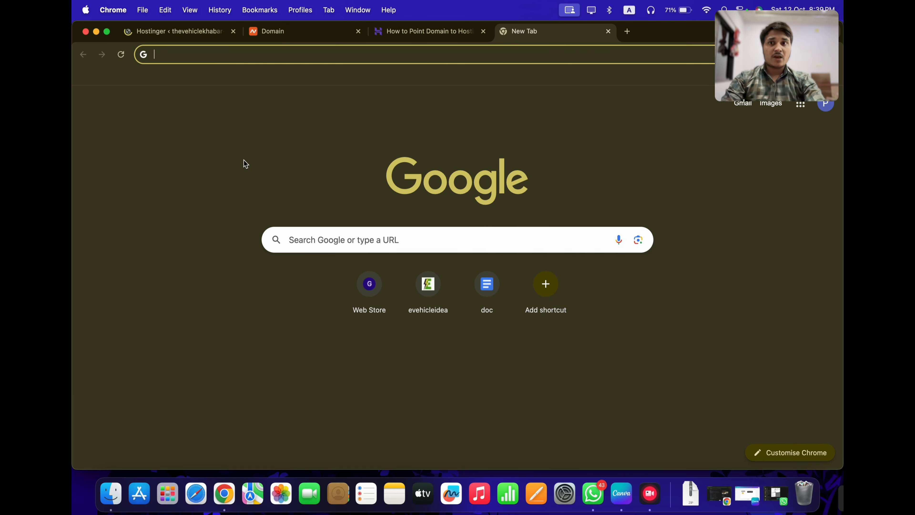
type("dns ")
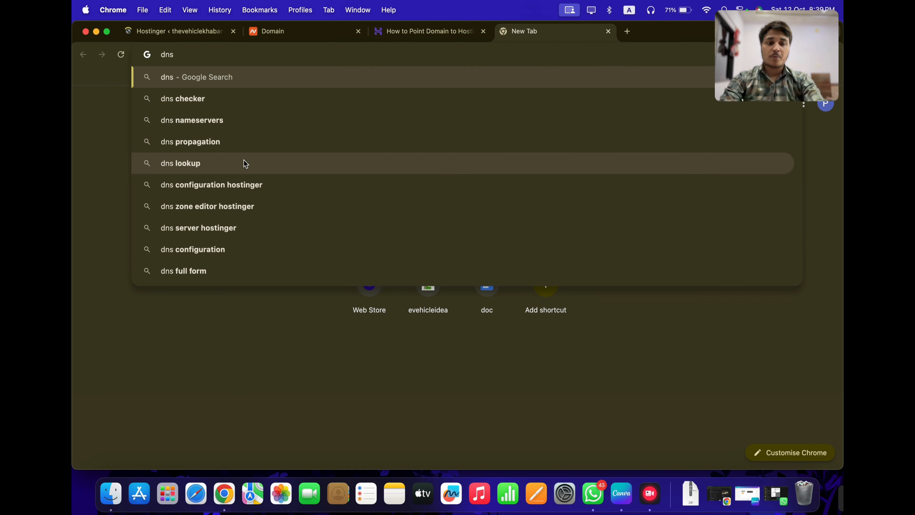
type("pro")
key("Return")
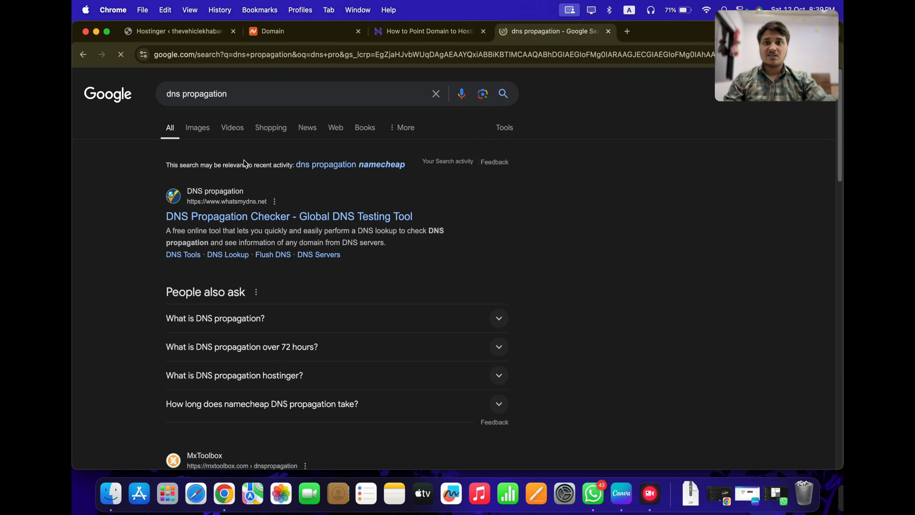
left_click(251, 198)
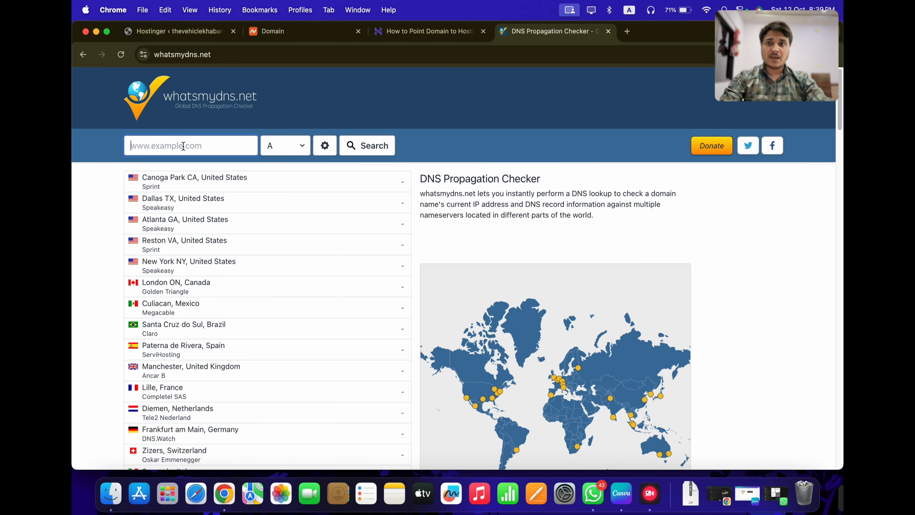
key("super+v")
left_click(133, 145)
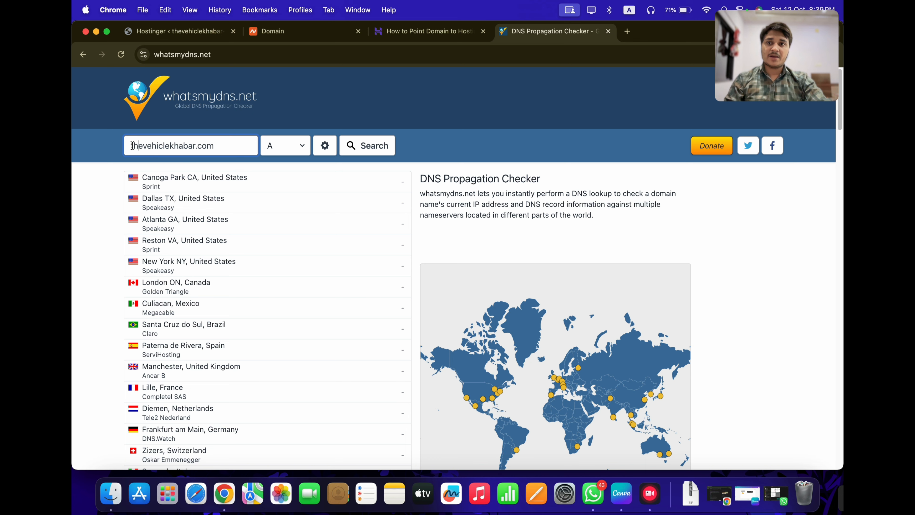
left_click(285, 146)
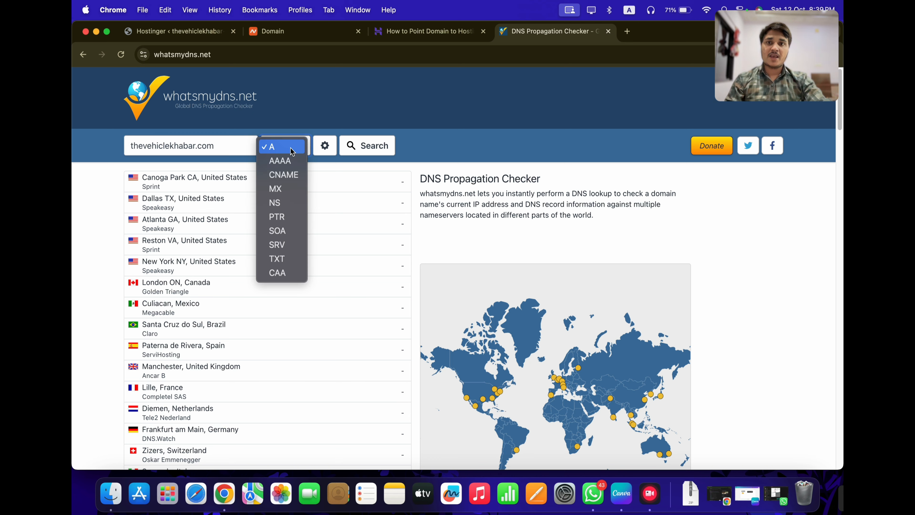
left_click(280, 203)
left_click(351, 147)
Compare the NS results with Hostinger's dns-parking.com nameservers and rerun the propagation check
left_click(413, 33)
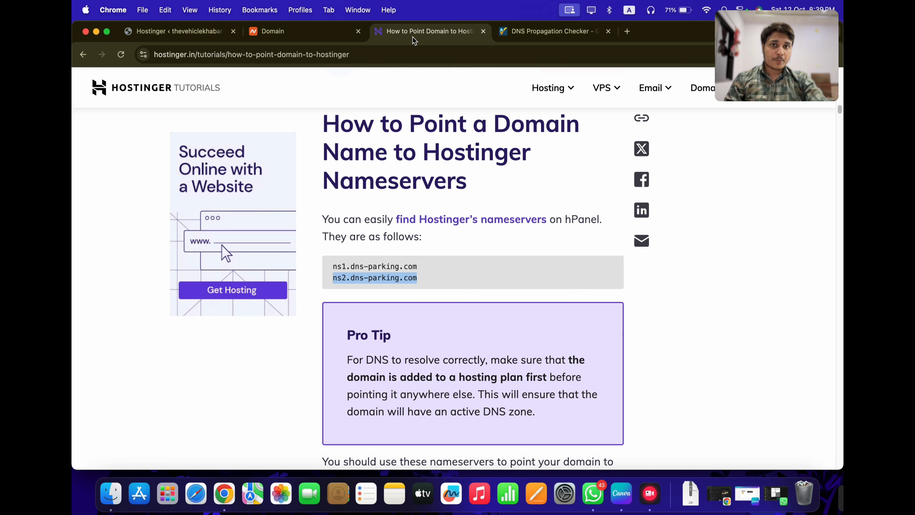
left_click_drag(333, 266, 429, 280)
left_click(436, 282)
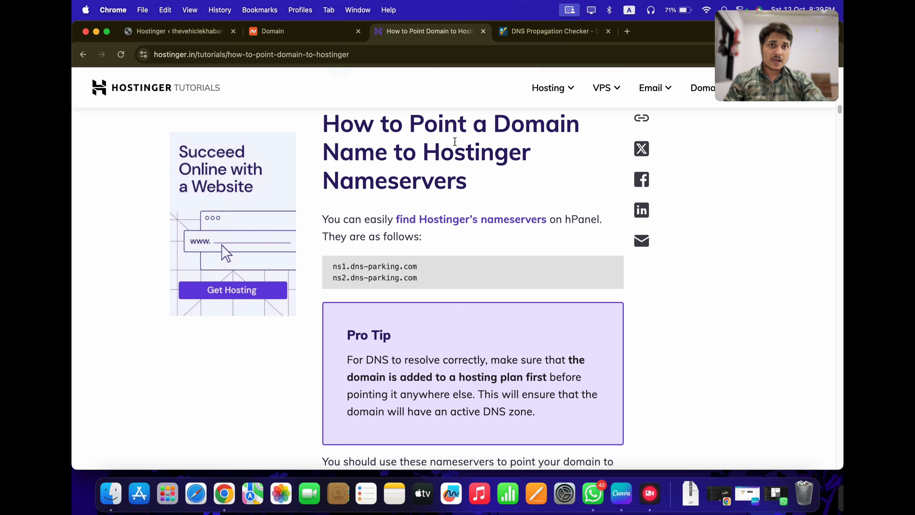
left_click(545, 33)
scroll(253, 359, "down", 3)
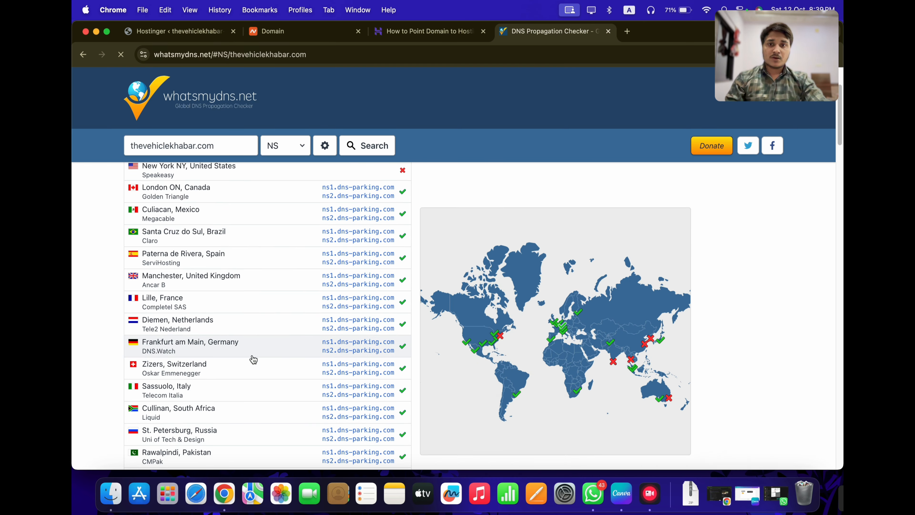
scroll(93, 338, "down", 5)
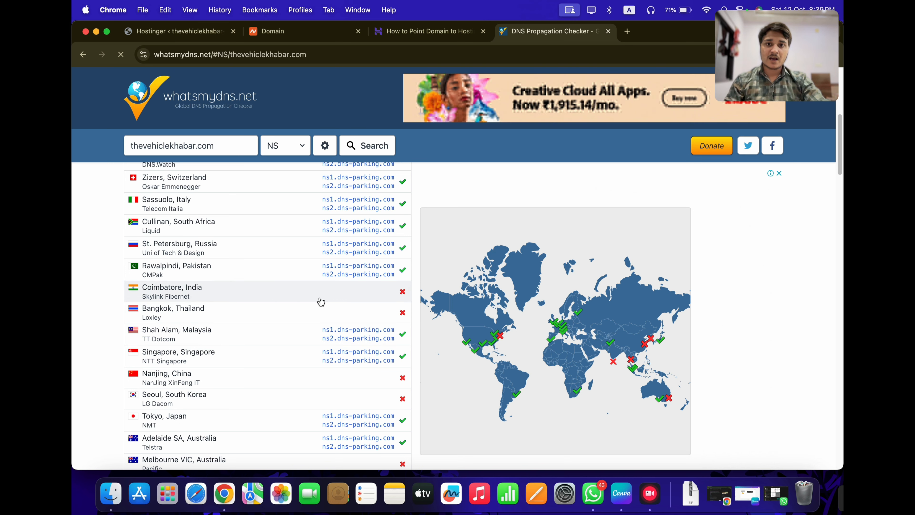
scroll(368, 302, "up", 1)
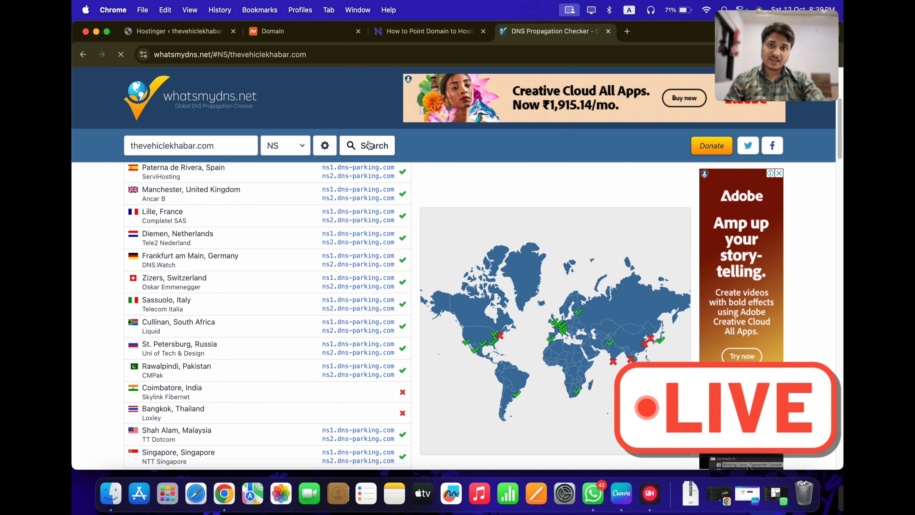
left_click(370, 149)
scroll(431, 385, "down", 3)
scroll(415, 389, "down", 6)
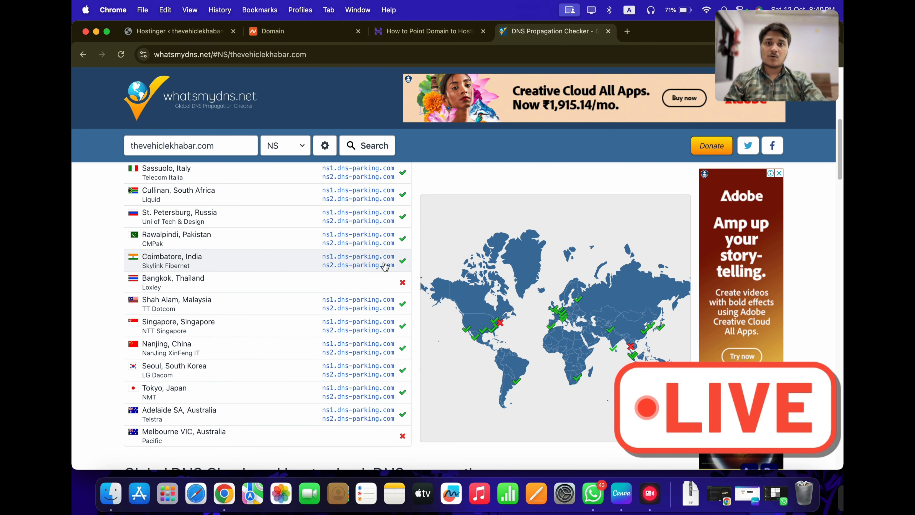
Dismiss the AI content generation card in the WordPress admin
left_click(154, 33)
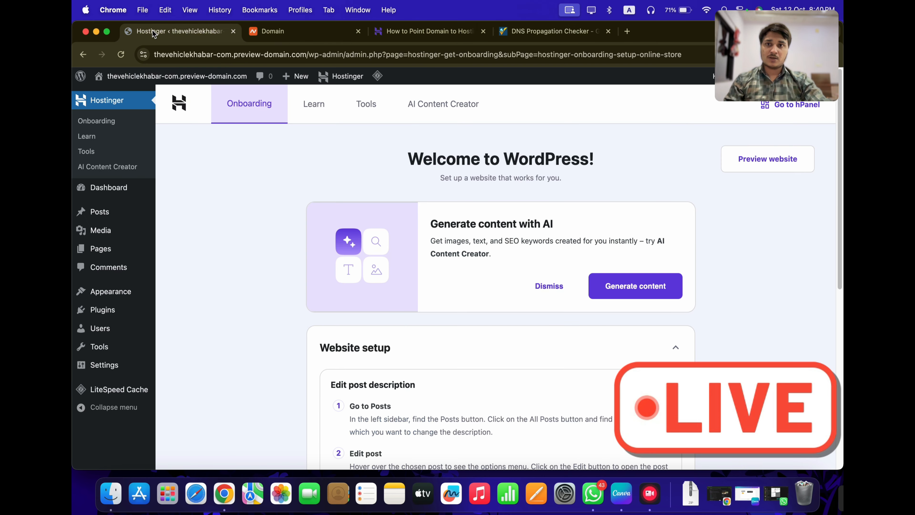
left_click(549, 291)
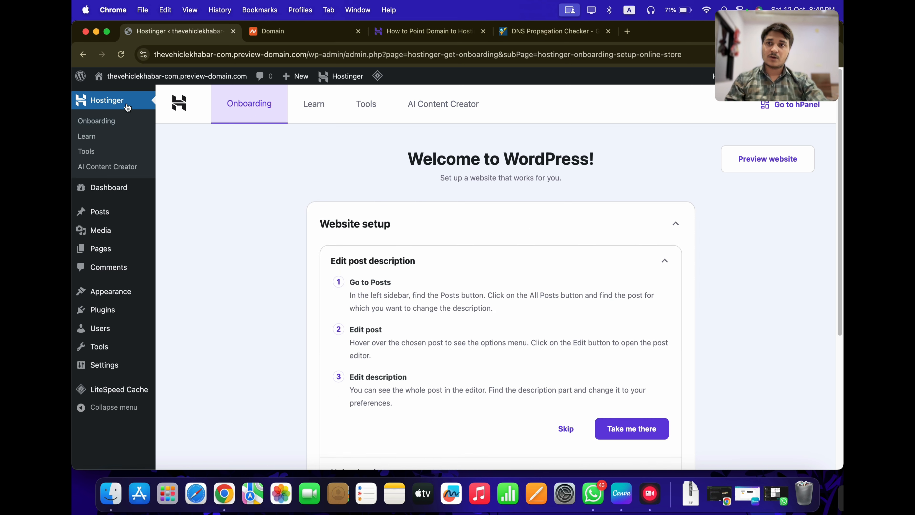
left_click(80, 55)
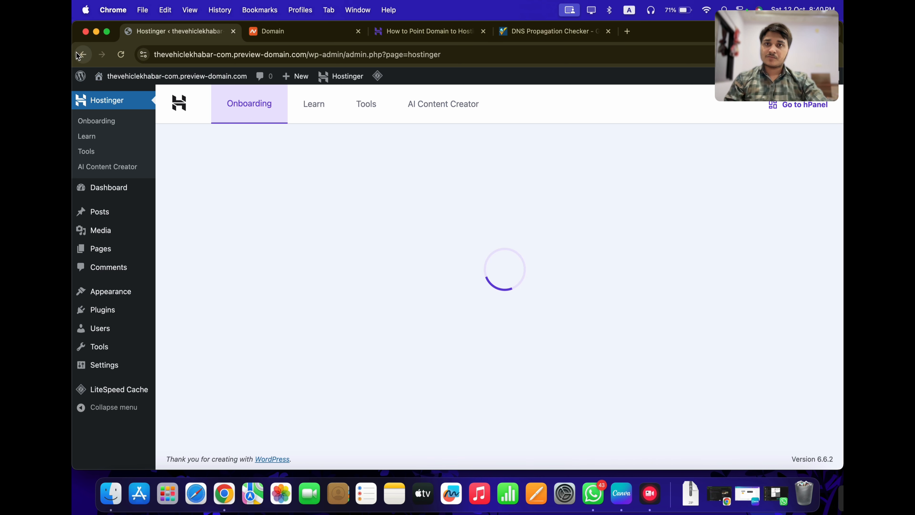
Navigate to the Hostinger hPanel home page at hpanel.hostinger.com
left_click(202, 59)
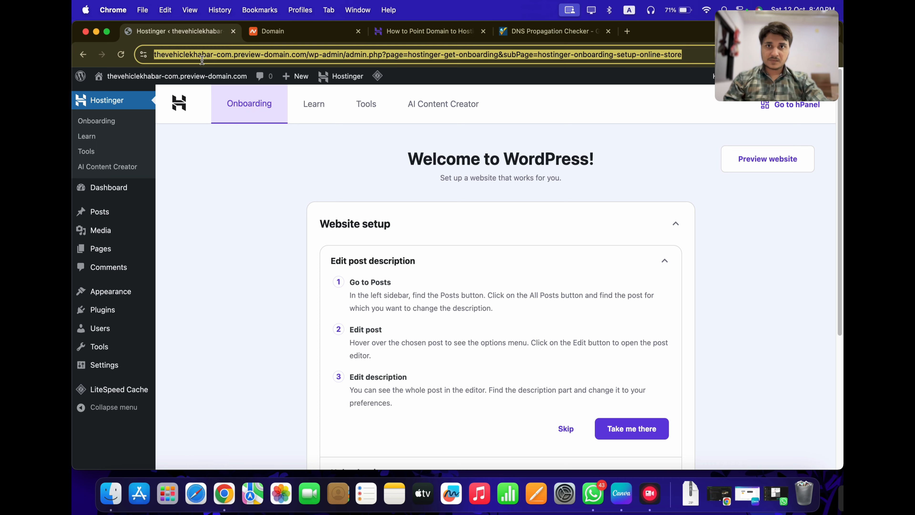
type("hostin")
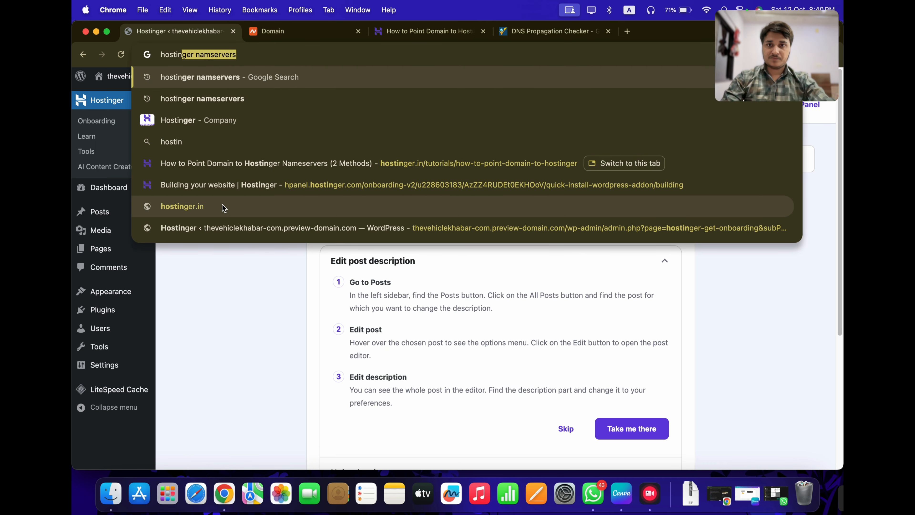
left_click(232, 189)
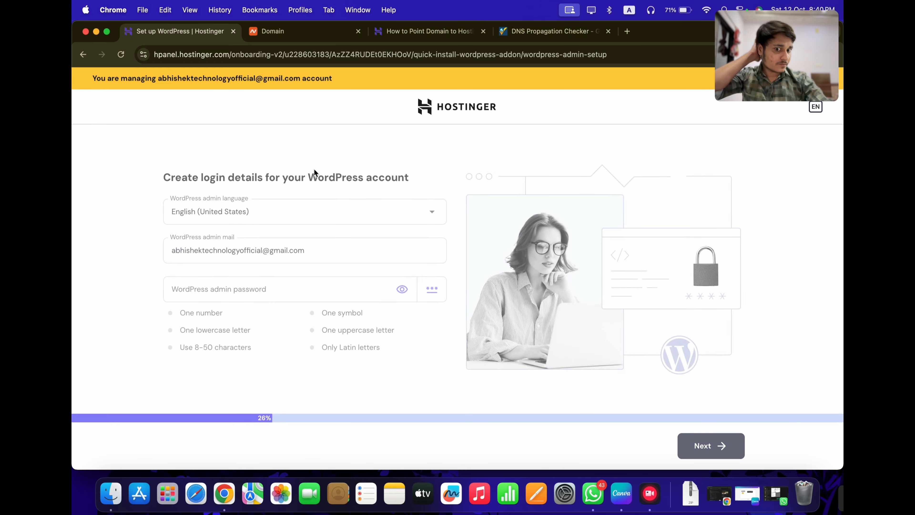
left_click(175, 60)
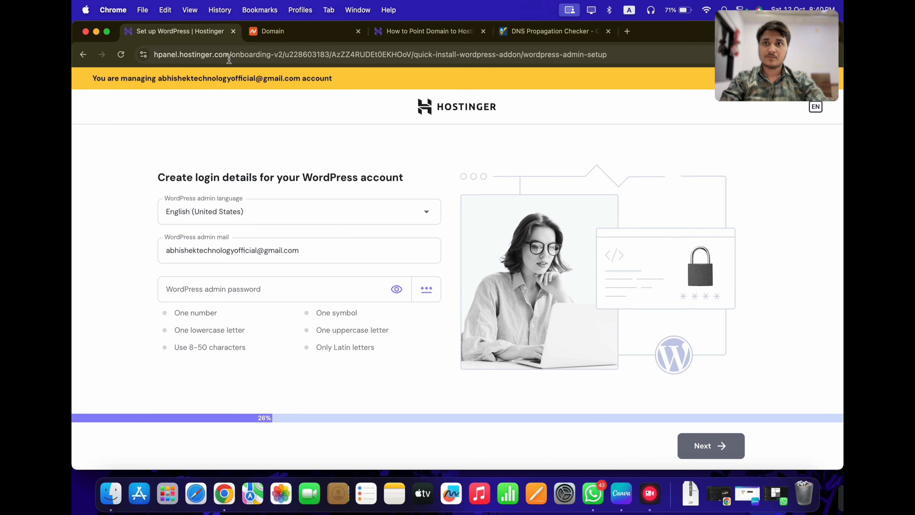
left_click_drag(230, 55, 652, 49)
key("BackSpace")
key("Return")
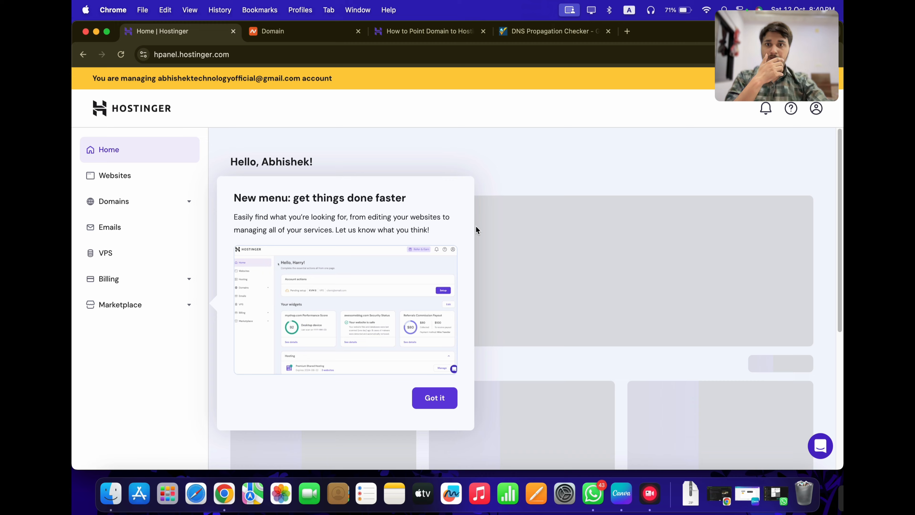
Close the new-menu announcement and open the Websites list in hPanel
left_click(438, 400)
scroll(477, 332, "down", 3)
scroll(371, 342, "down", 5)
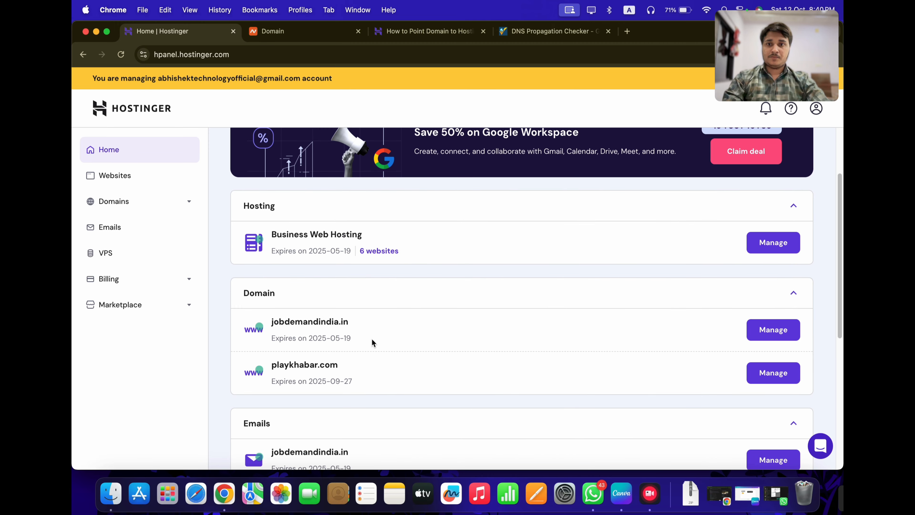
scroll(288, 299, "up", 5)
scroll(305, 295, "up", 3)
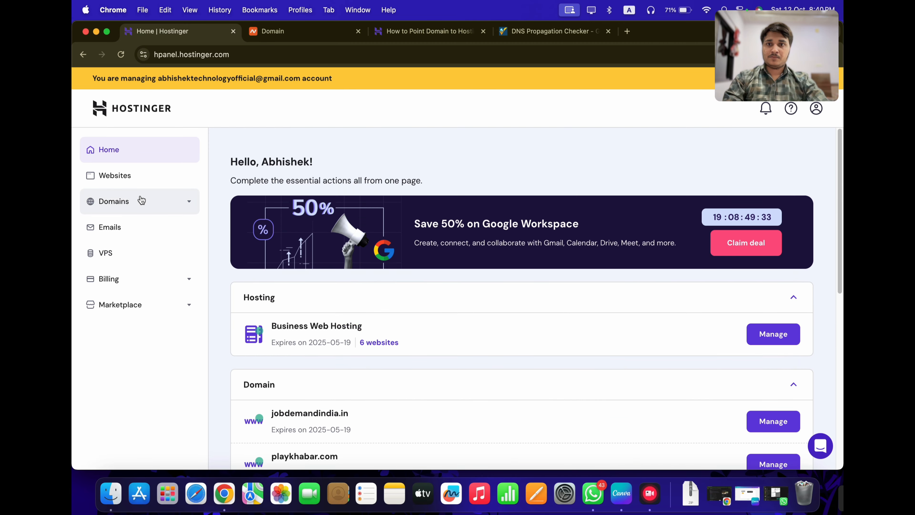
left_click(104, 183)
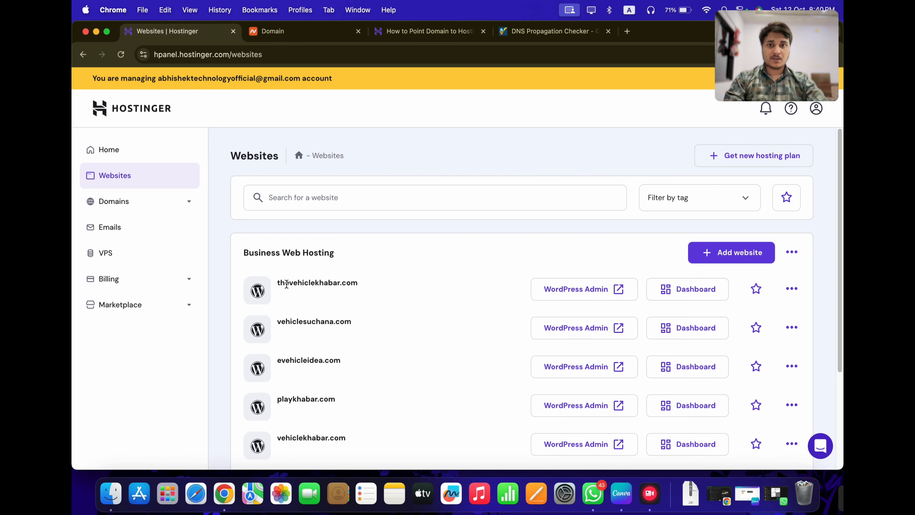
Copy the thevehiclekhabar.com domain name and return to the tutorial tab
left_click_drag(278, 284, 365, 283)
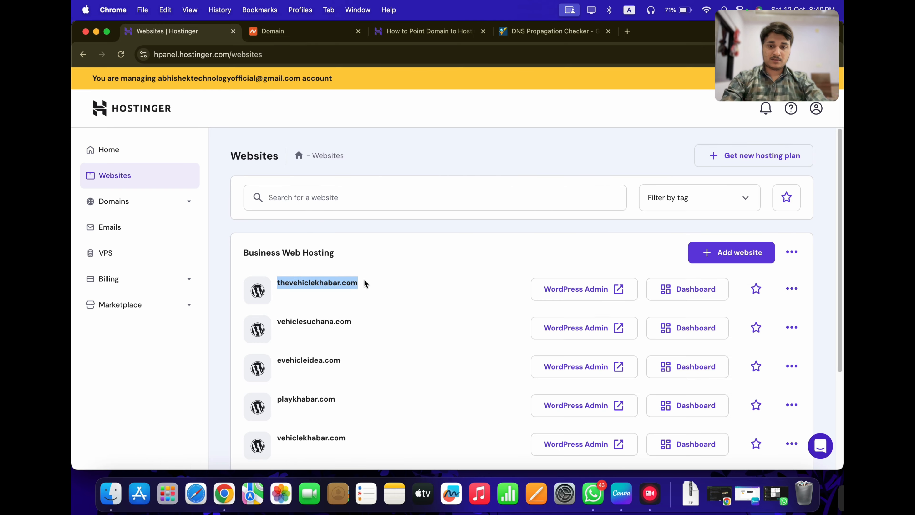
key("super+c")
left_click(308, 27)
Paste the copied domain into the address bar to load thevehiclekhabar.com
left_click(389, 36)
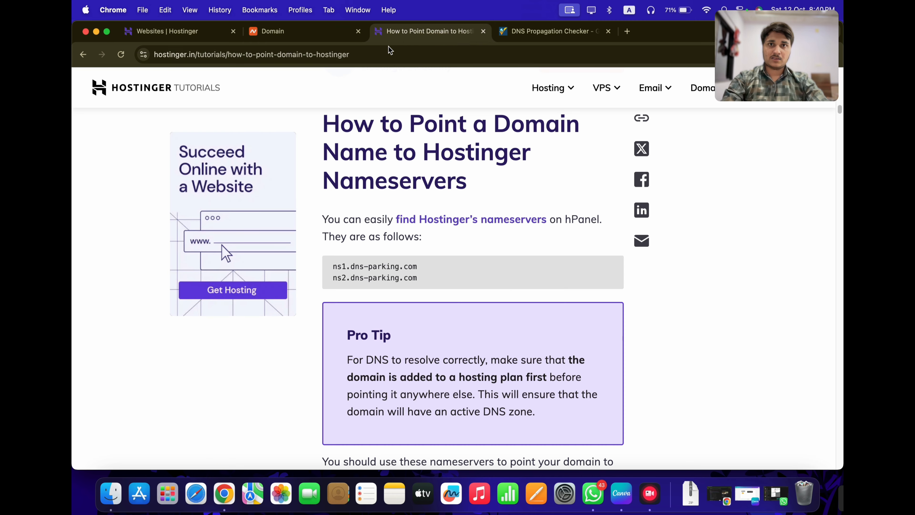
left_click(388, 47)
key("super+v")
key("Return")
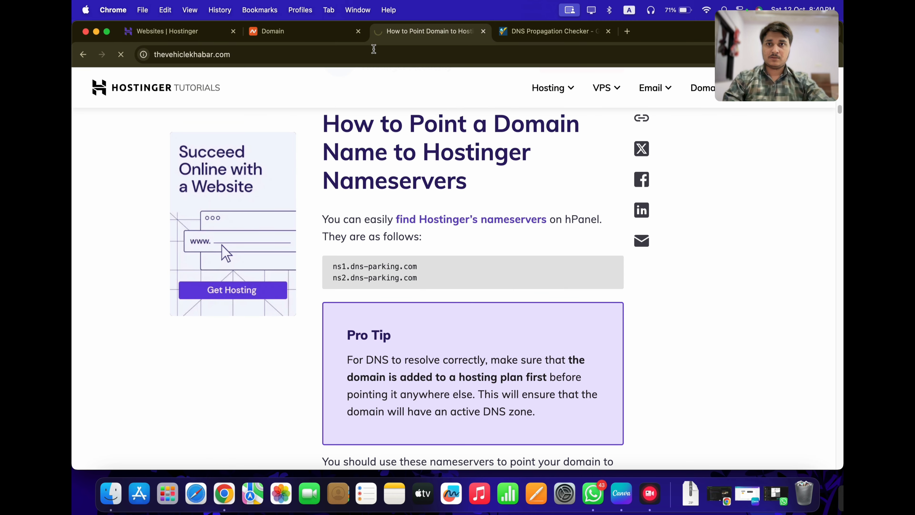
Go to thevehiclekhabar.com/wp-admin and log in with the site's username and password
left_click(422, 55)
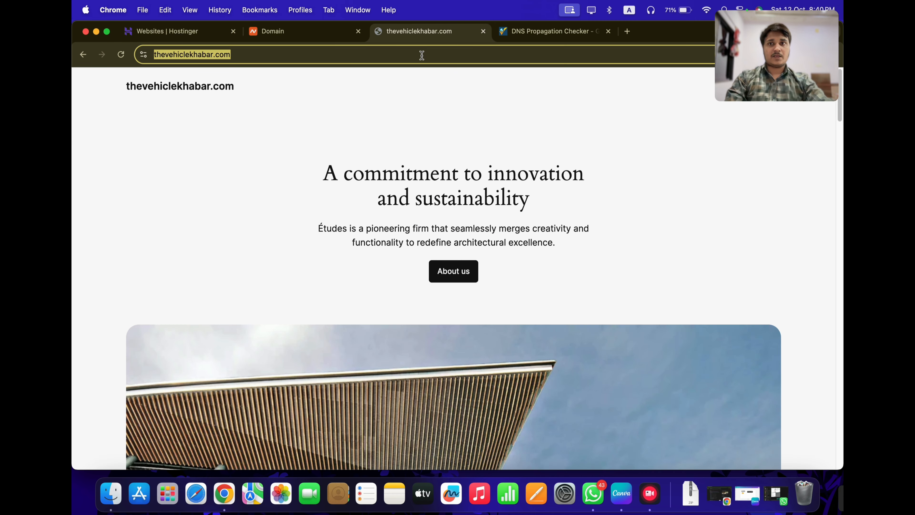
left_click(422, 55)
type("/w")
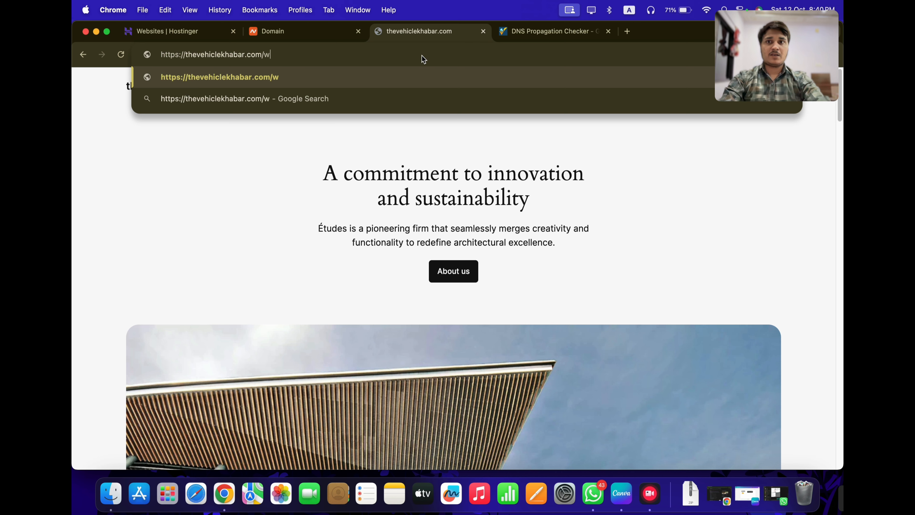
type("p-admin")
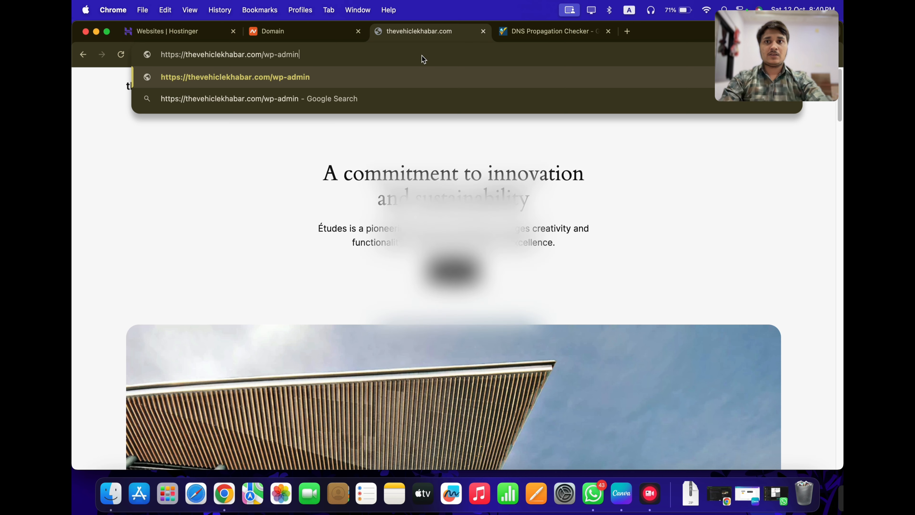
key("Return")
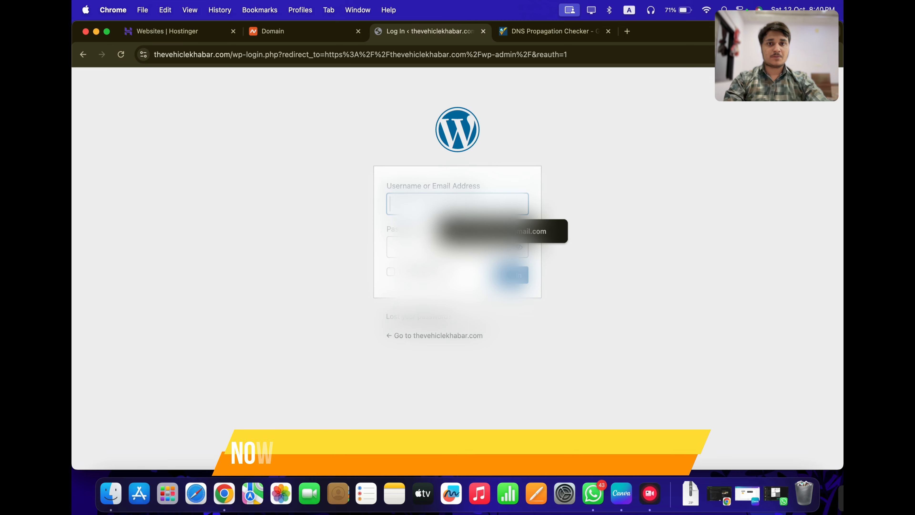
type("ka")
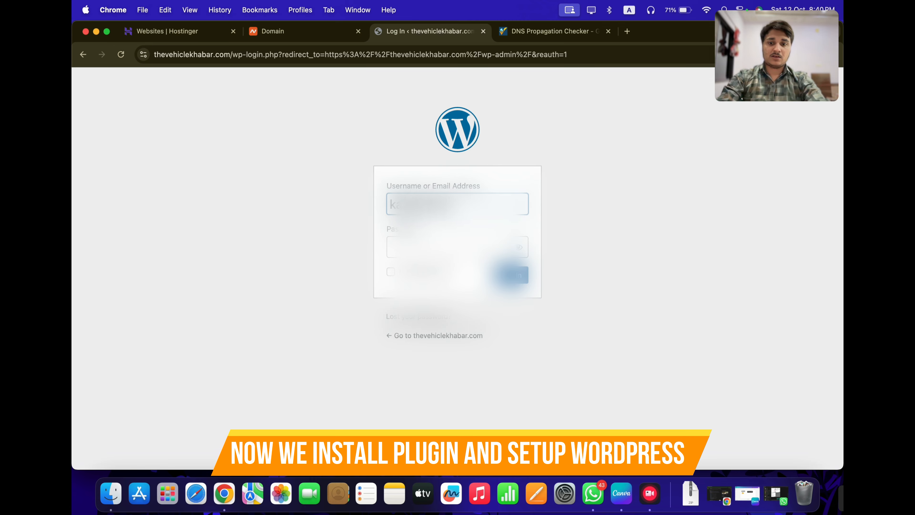
type("...")
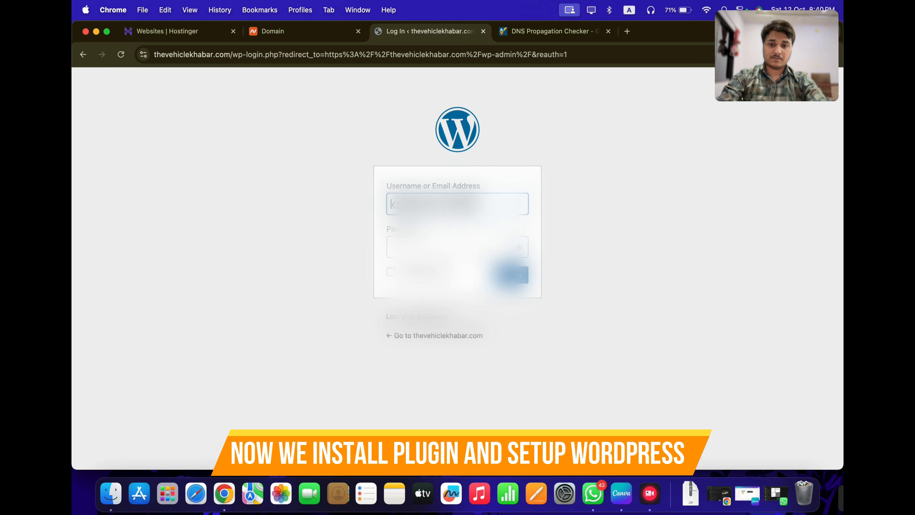
type("m")
key("Tab")
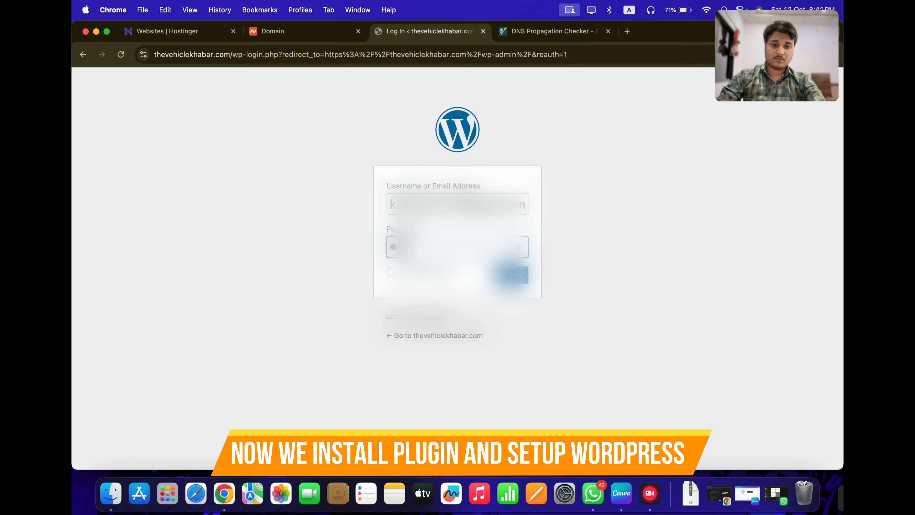
type("......")
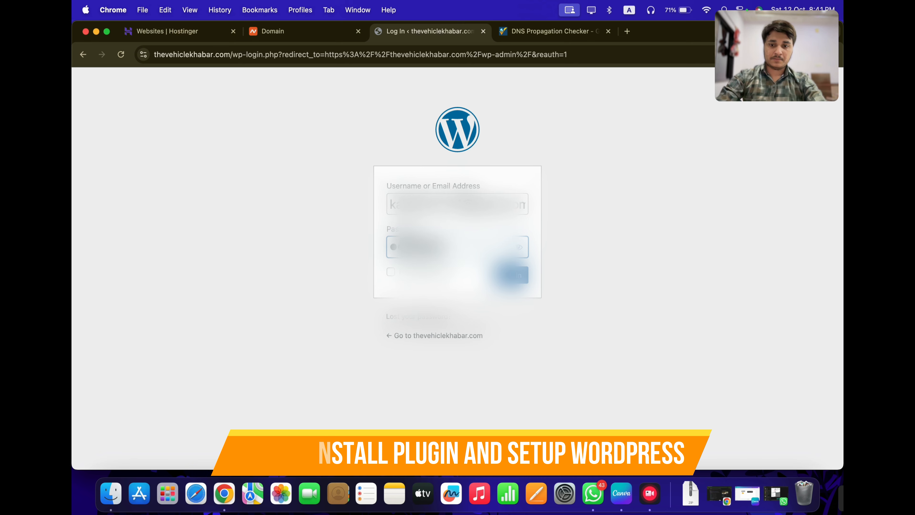
type("...")
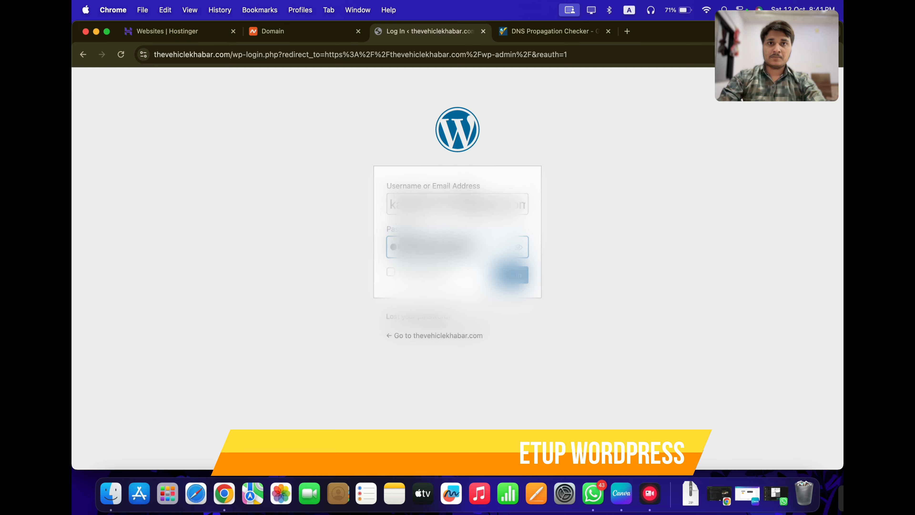
key("Return")
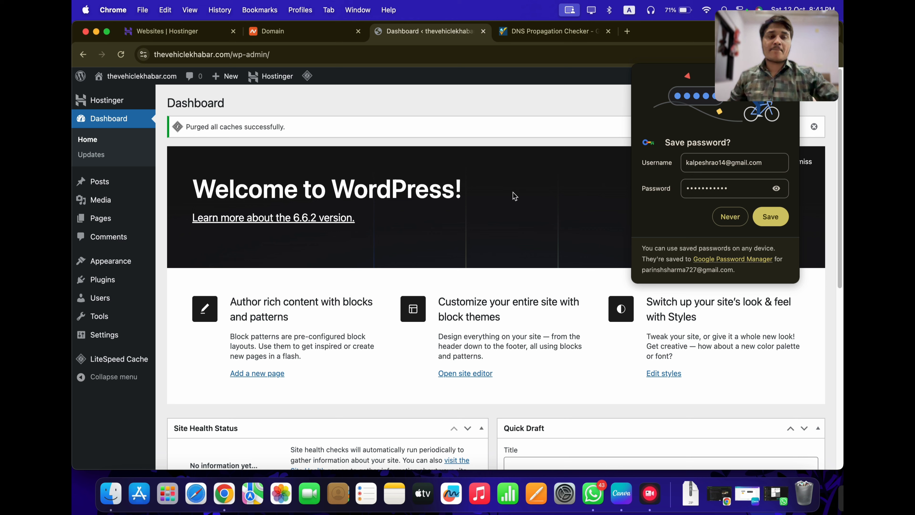
Dismiss the browser's save-password prompt and the Welcome to WordPress panel
left_click(778, 216)
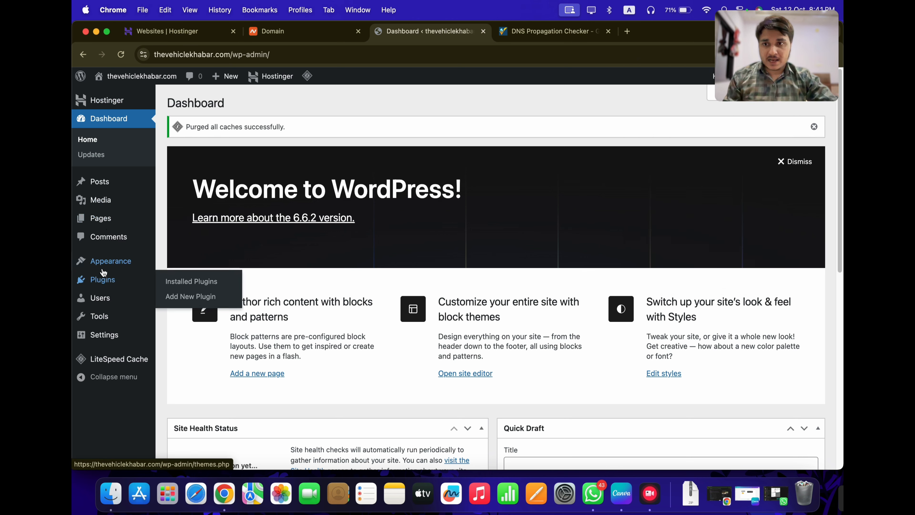
mouse_move(112, 263)
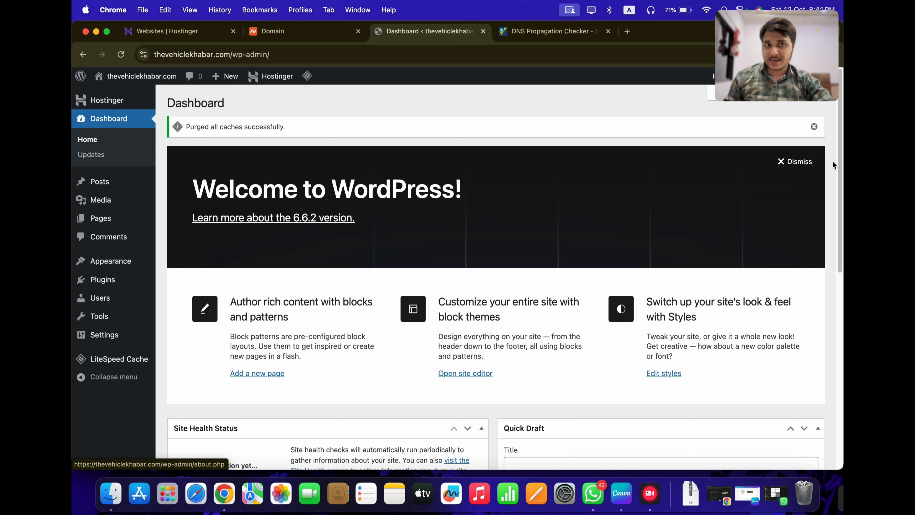
left_click(798, 162)
Clear the caches-purged notice and deactivate all plugins except LiteSpeed Cache
left_click(813, 128)
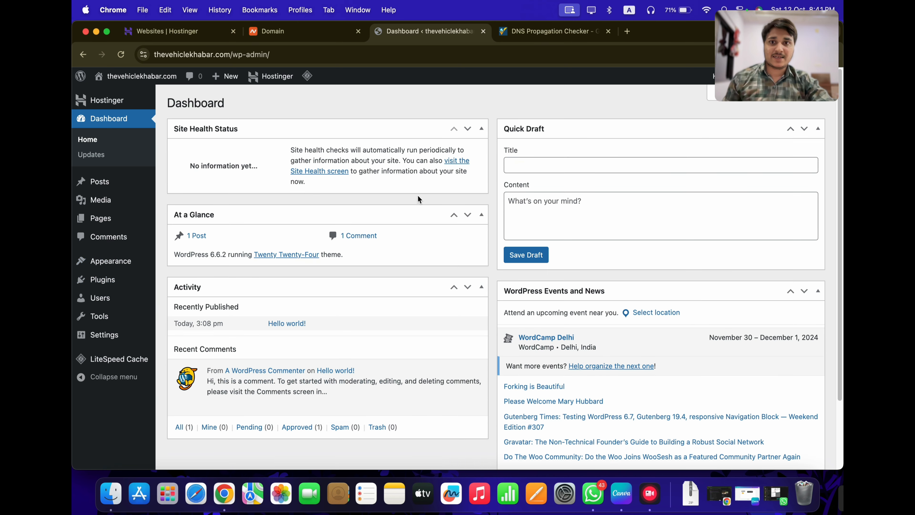
mouse_move(105, 281)
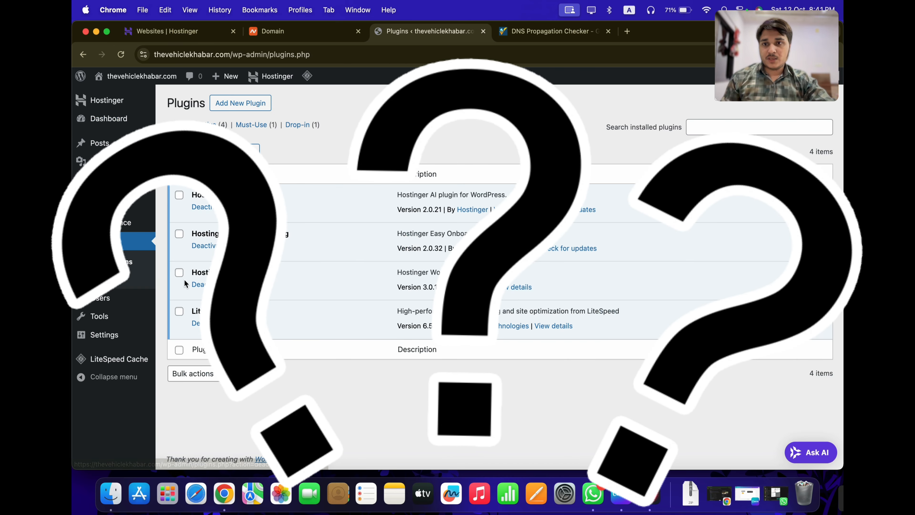
left_click(180, 174)
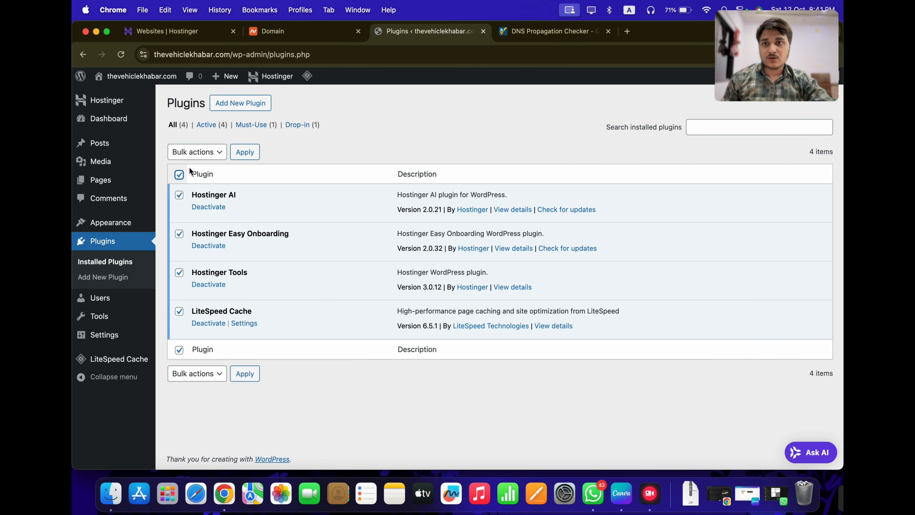
left_click(179, 312)
left_click(196, 152)
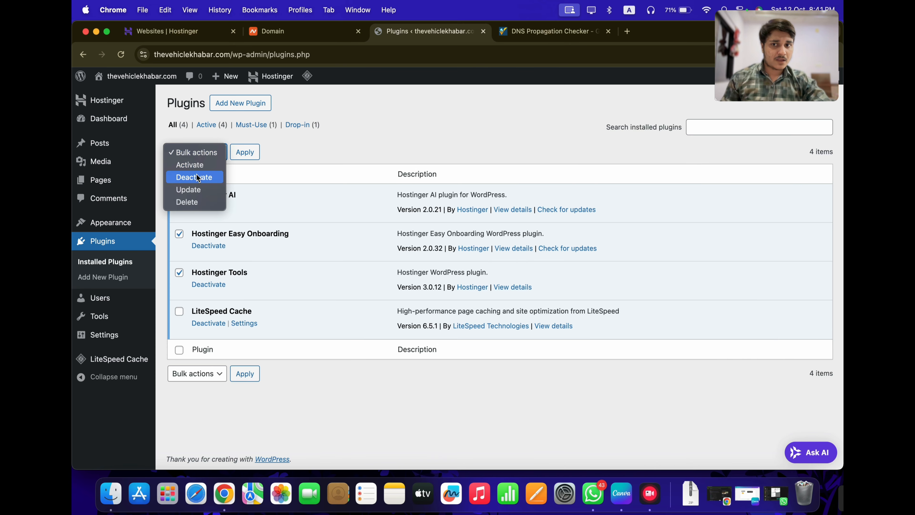
left_click(196, 177)
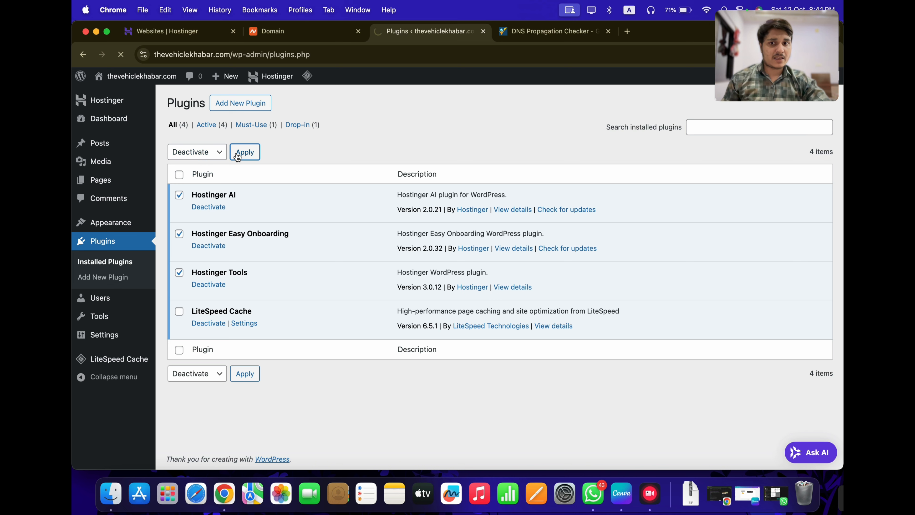
left_click(245, 153)
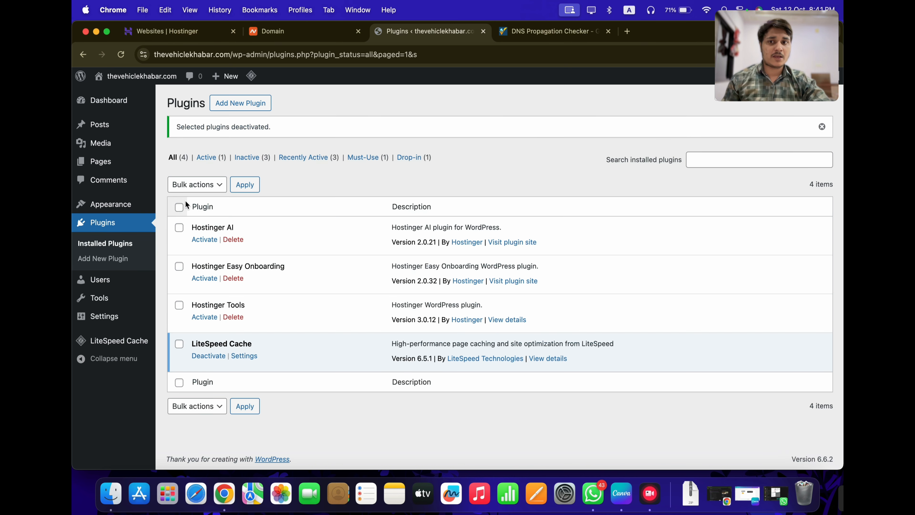
Bulk-delete the three deactivated Hostinger plugins, keeping LiteSpeed Cache
left_click(180, 208)
left_click(179, 344)
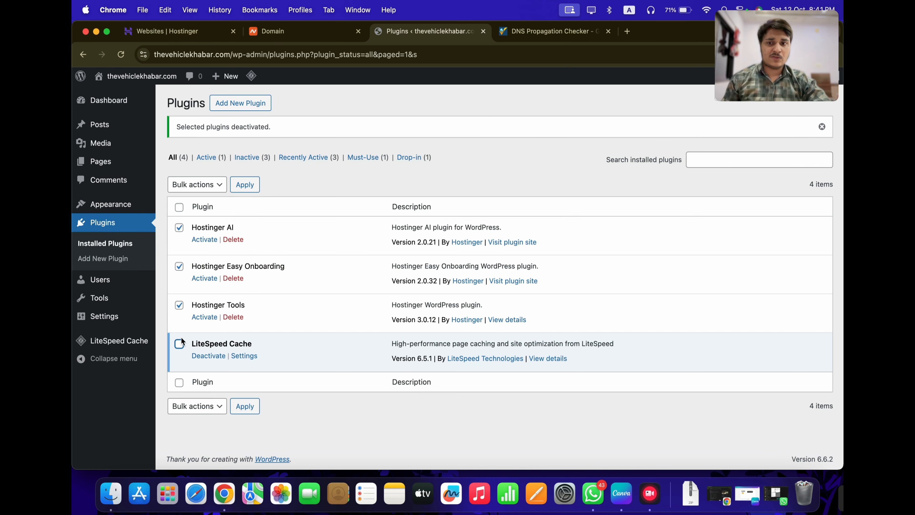
left_click(199, 188)
key("Escape")
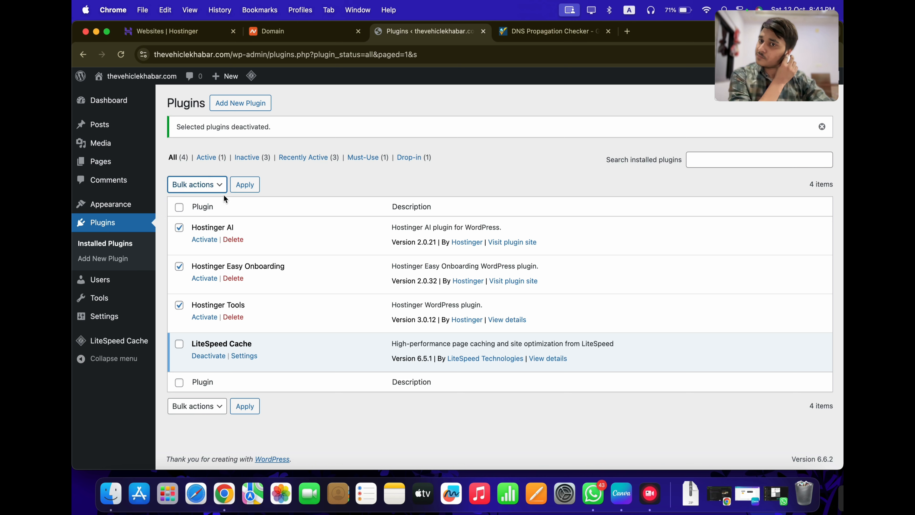
left_click(244, 185)
left_click(543, 127)
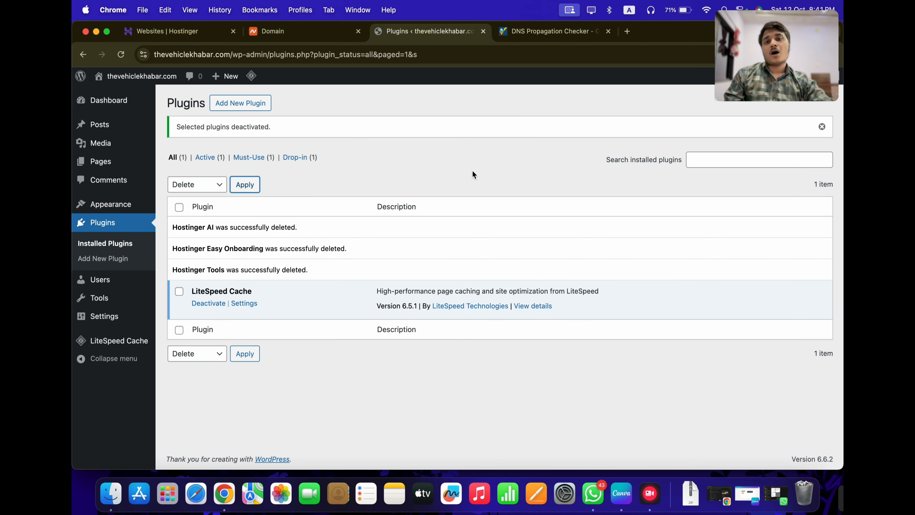
Add a new theme by searching 'generate' and installing GeneratePress
mouse_move(125, 206)
left_click(168, 207)
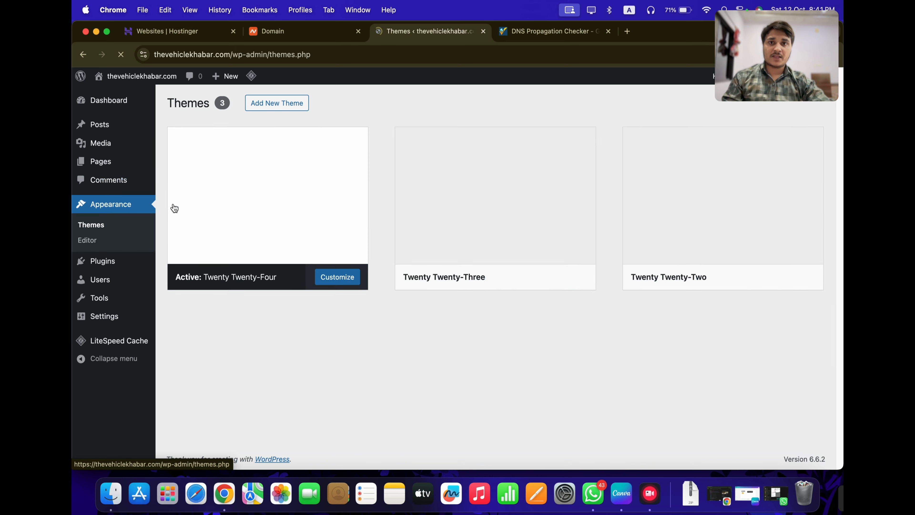
scroll(540, 359, "down", 3)
scroll(540, 360, "up", 3)
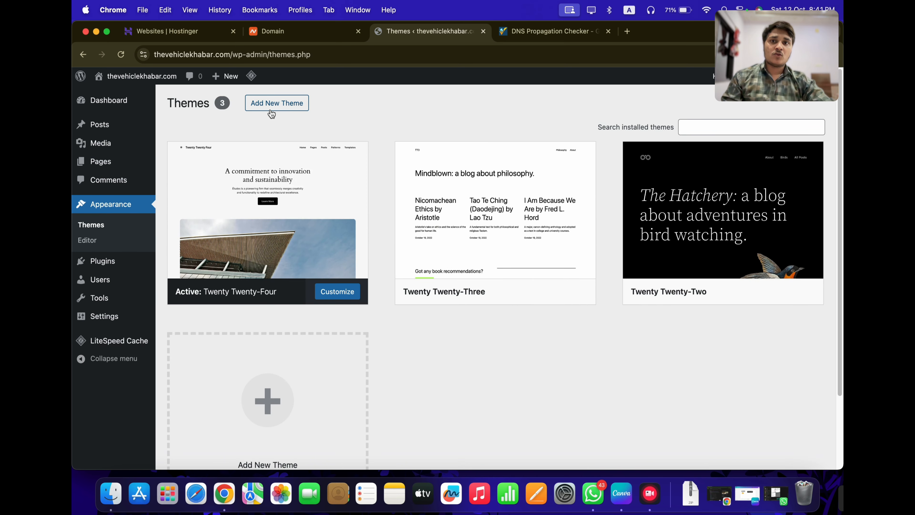
left_click(277, 102)
left_click(731, 134)
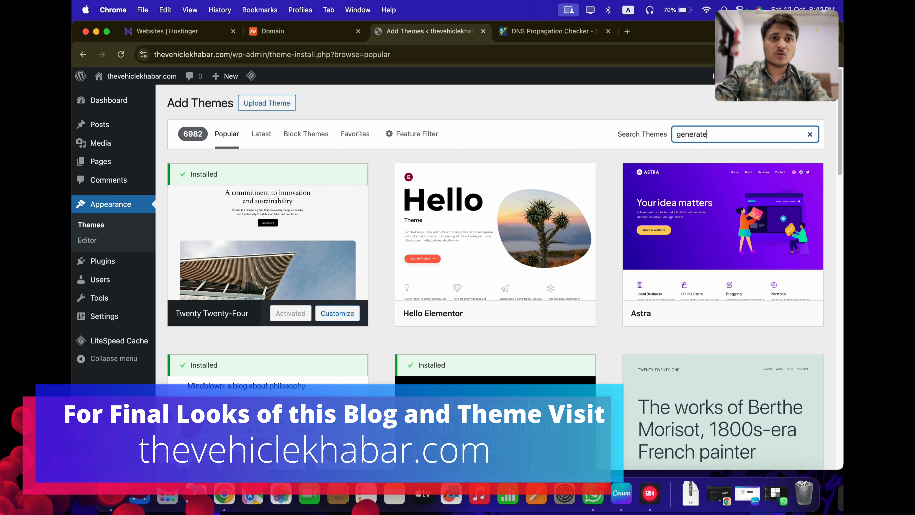
key("Return")
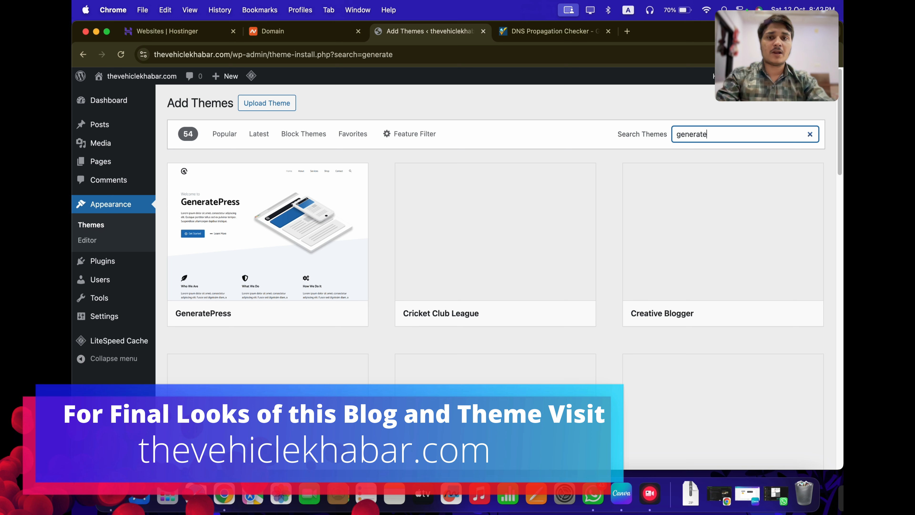
mouse_move(281, 242)
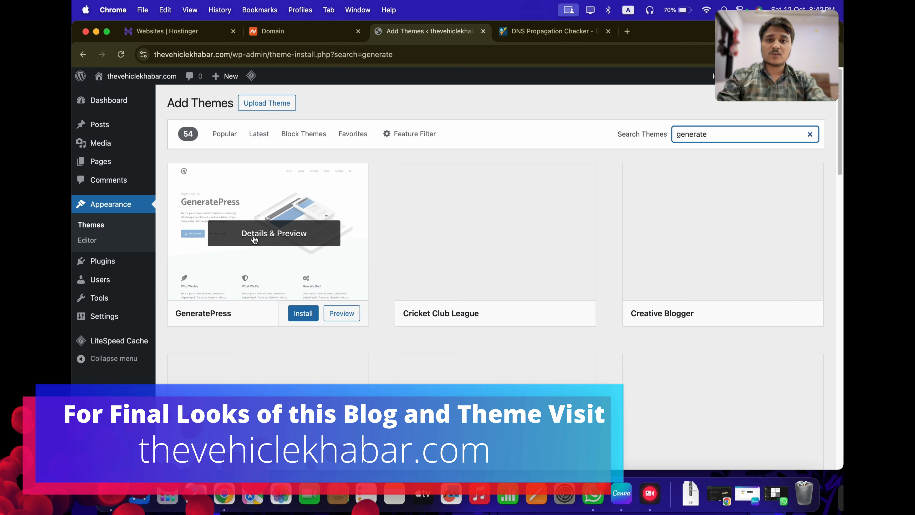
left_click(304, 313)
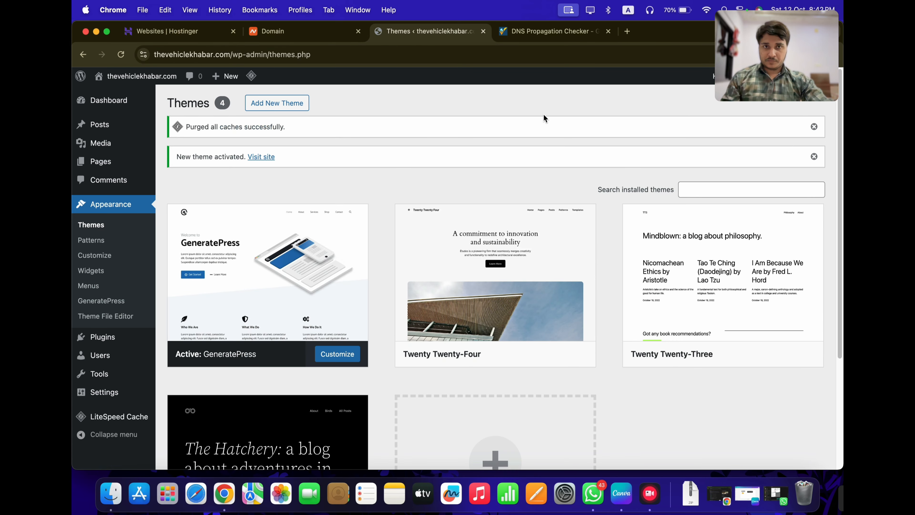
left_click(628, 31)
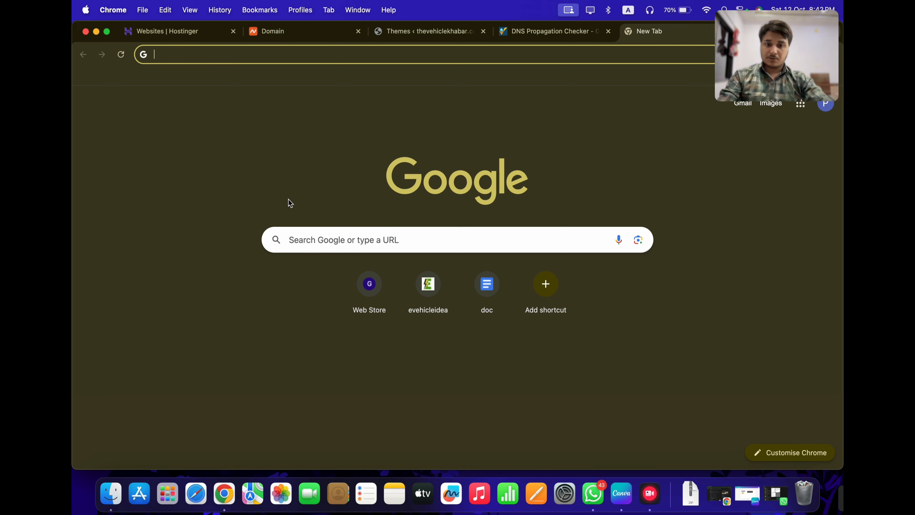
type("the")
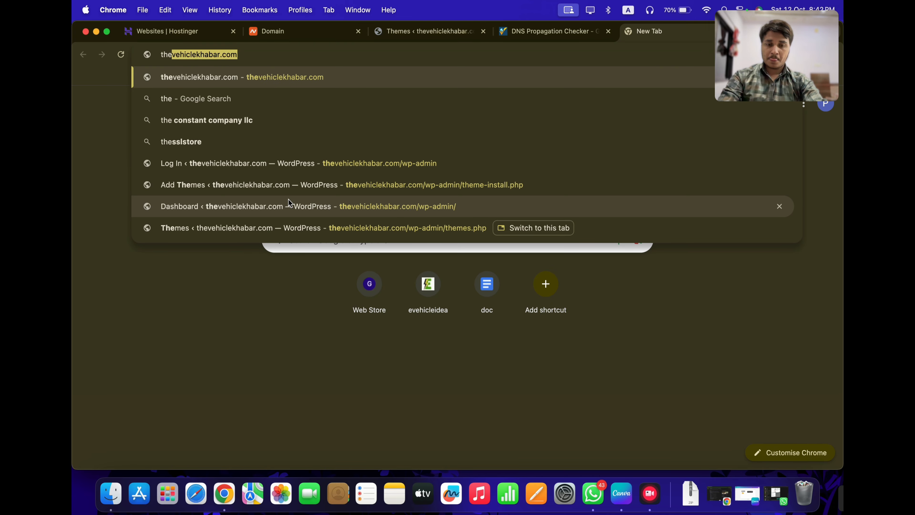
type("autokhaba")
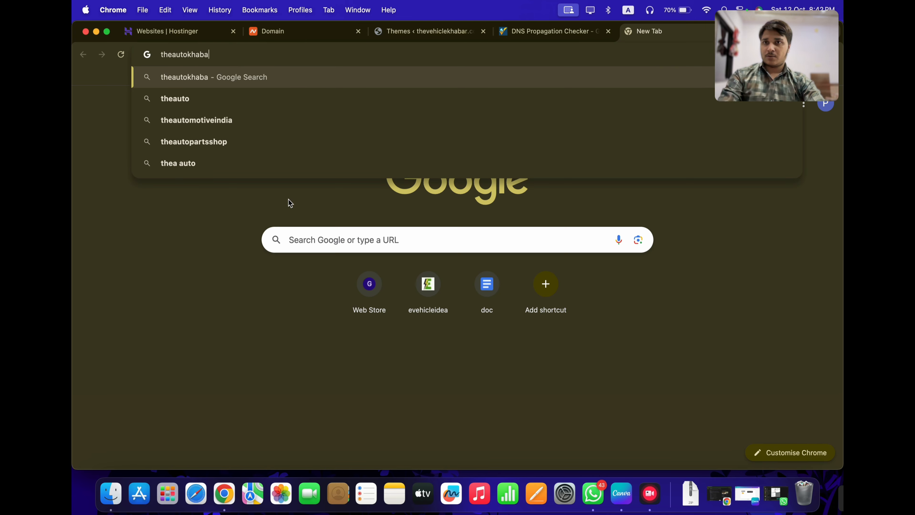
type("r.in")
key("Return")
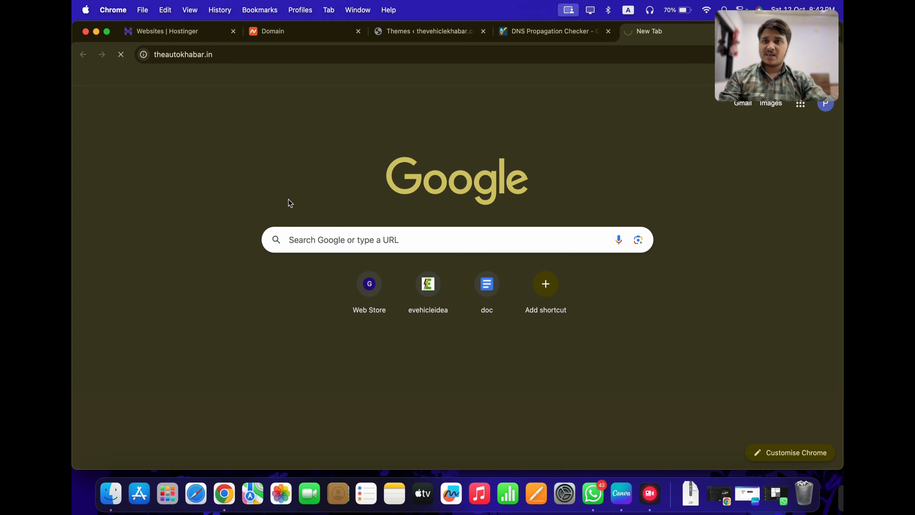
scroll(248, 340, "down", 5)
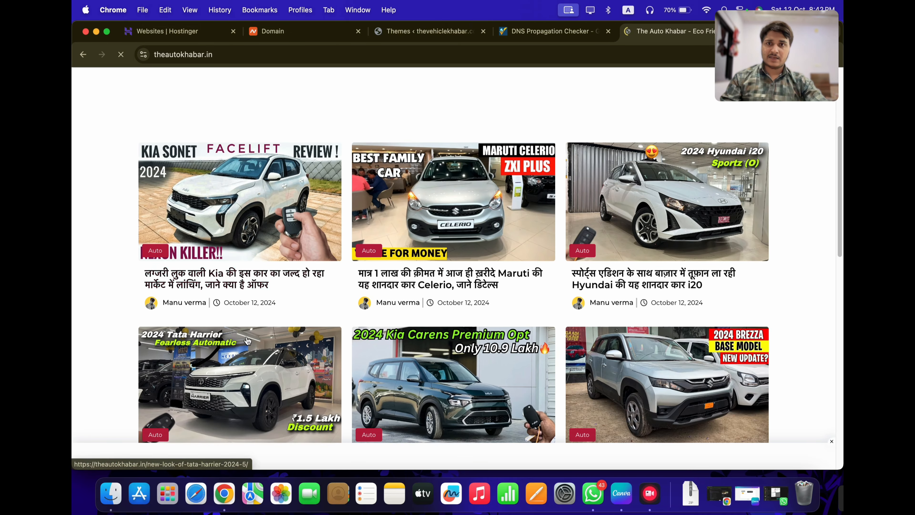
scroll(248, 340, "down", 15)
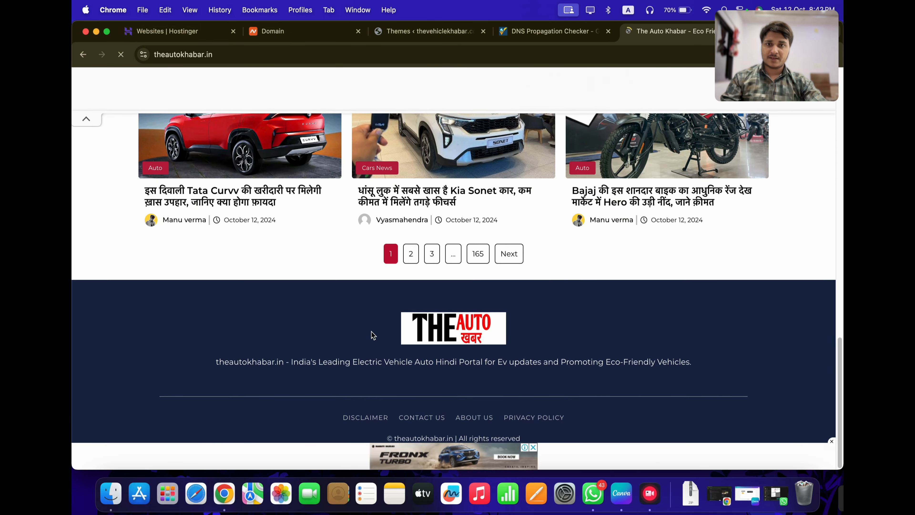
scroll(373, 335, "up", 20)
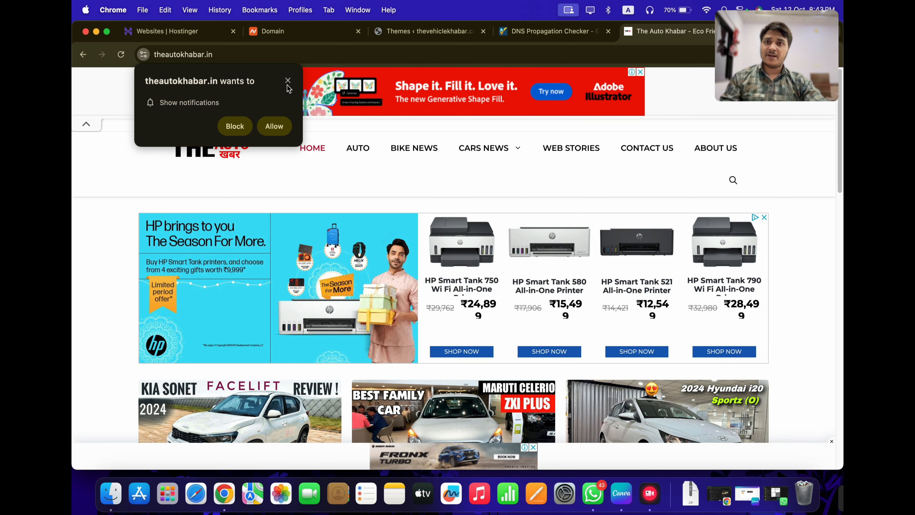
left_click(287, 81)
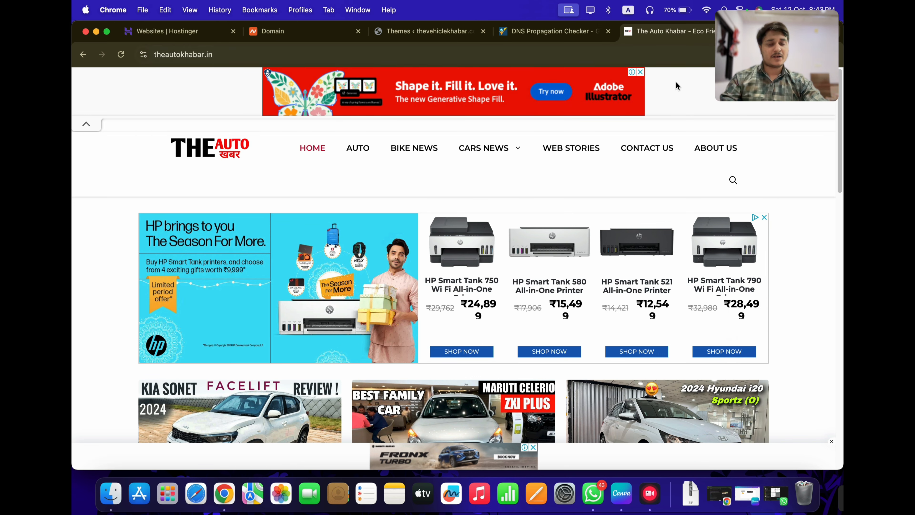
key("super+w")
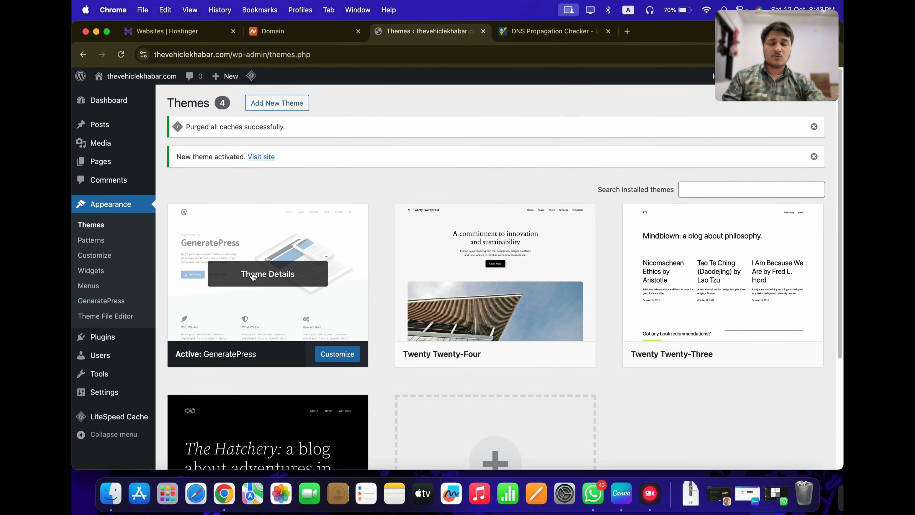
View the live site's GeneratePress design in a new tab, then return to Themes
right_click(261, 157)
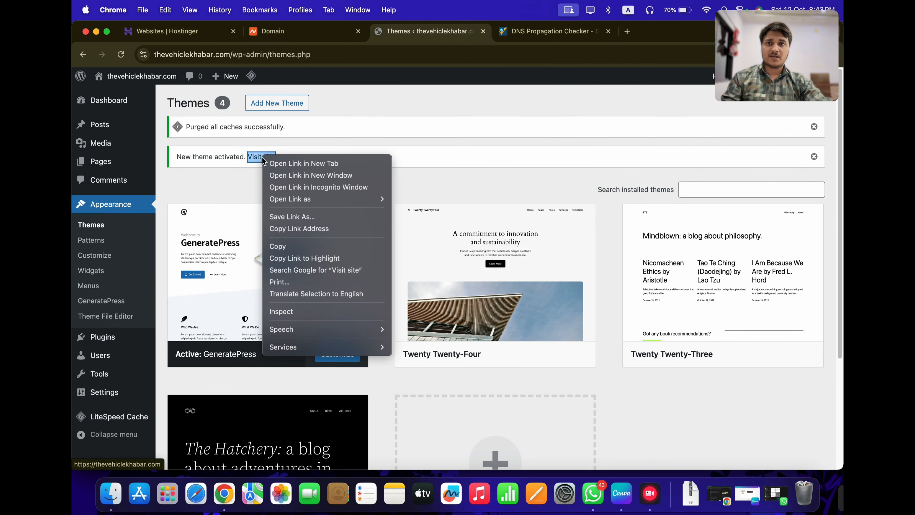
key("Escape")
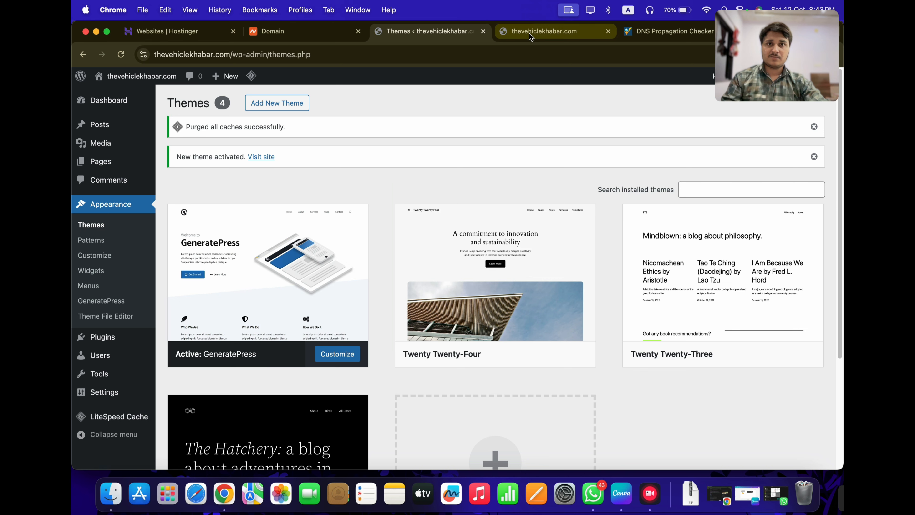
key("ctrl+Tab")
scroll(410, 282, "down", 5)
scroll(410, 279, "up", 5)
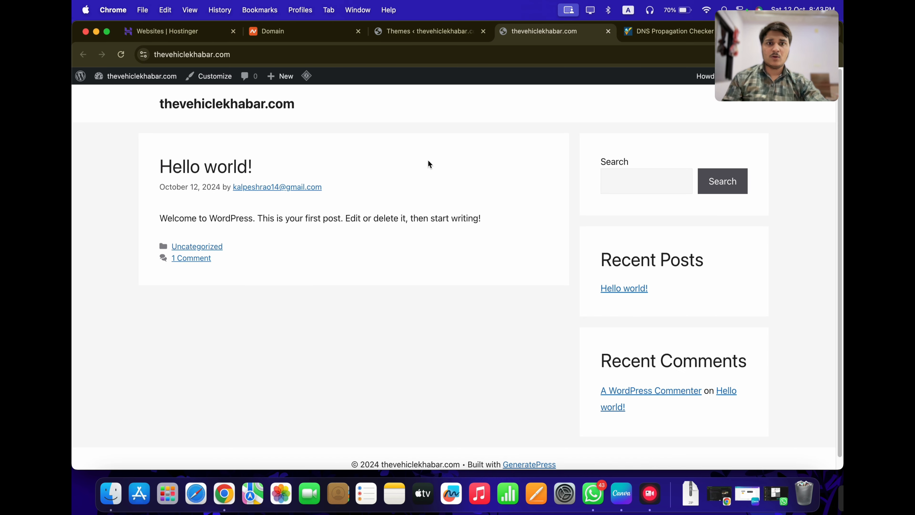
scroll(421, 330, "down", 1)
scroll(408, 380, "up", 1)
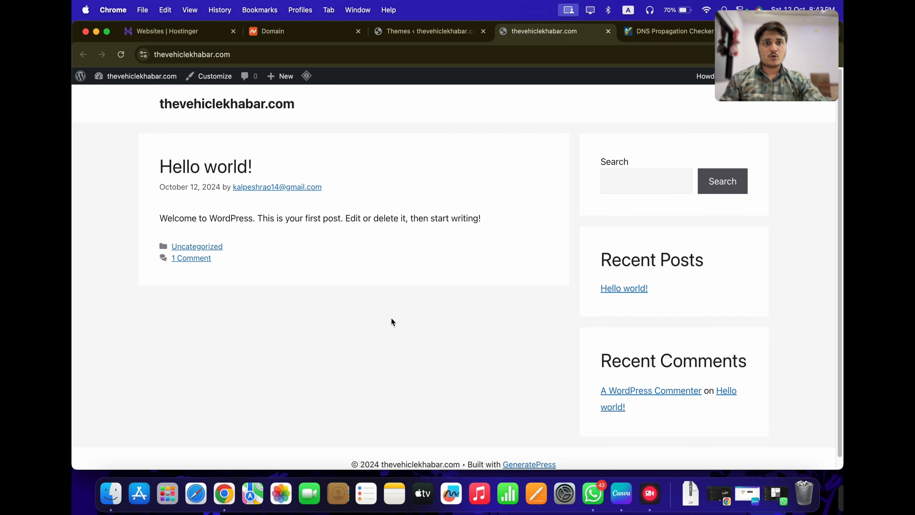
left_click(420, 36)
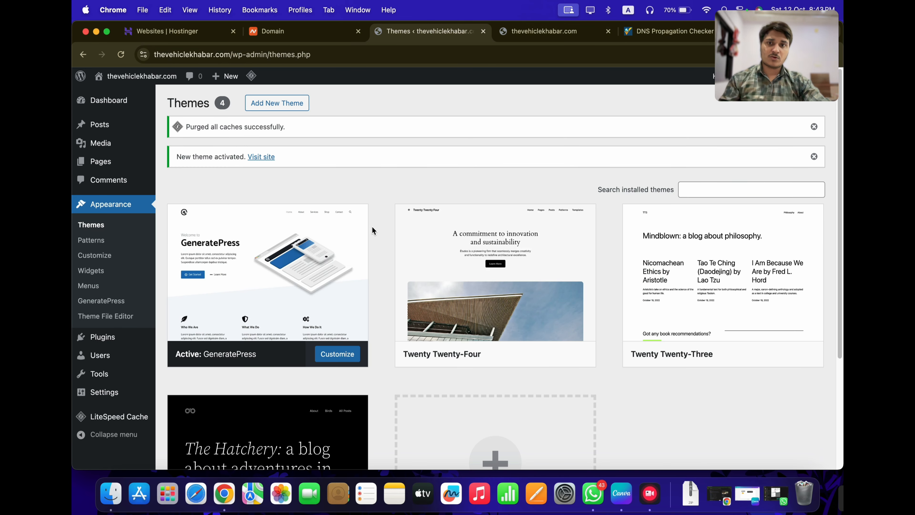
Search the plugin directory for 'addtoany' and install AddToAny Share Buttons
mouse_move(103, 335)
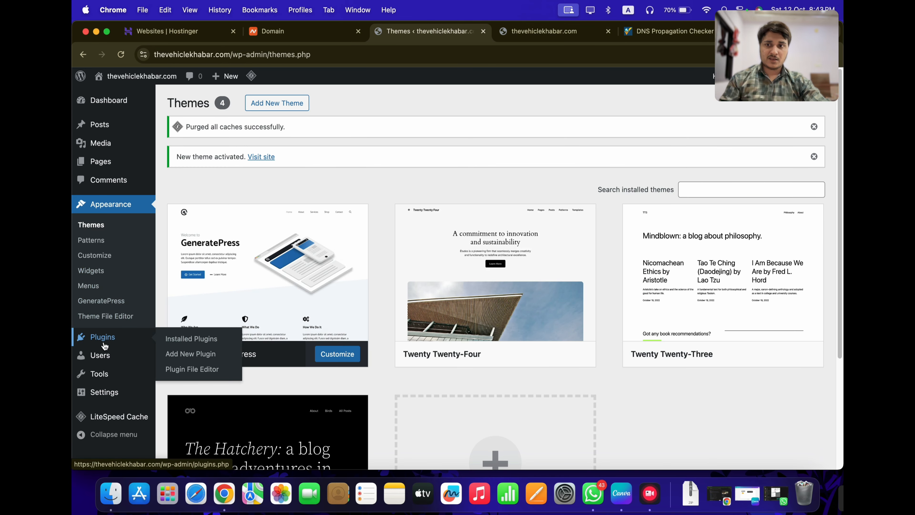
left_click(191, 339)
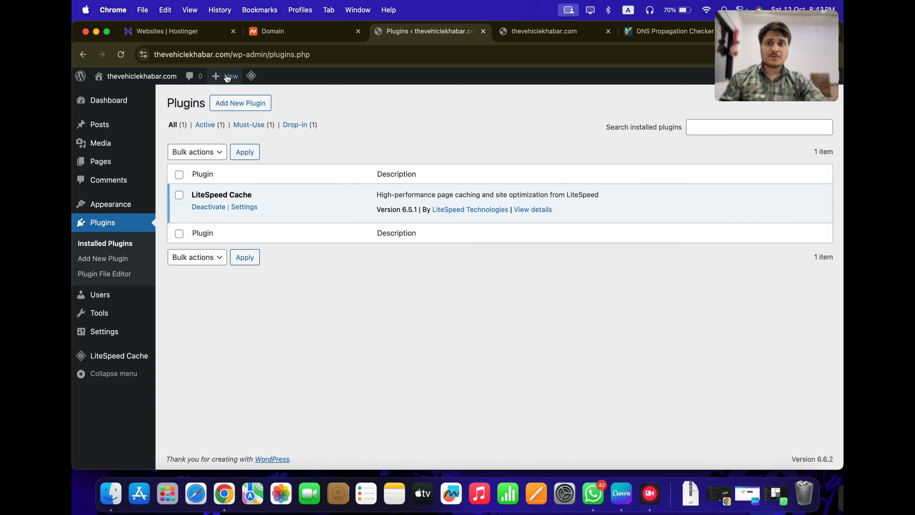
left_click(259, 107)
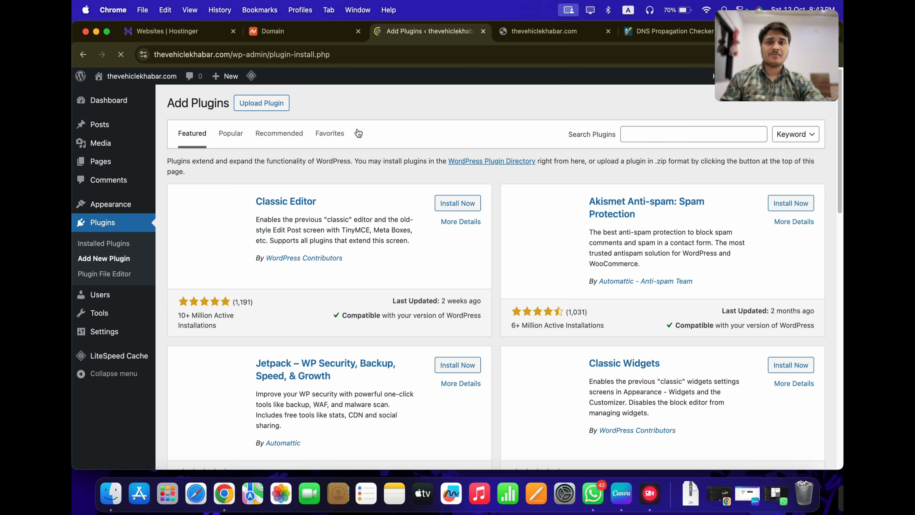
left_click(638, 131)
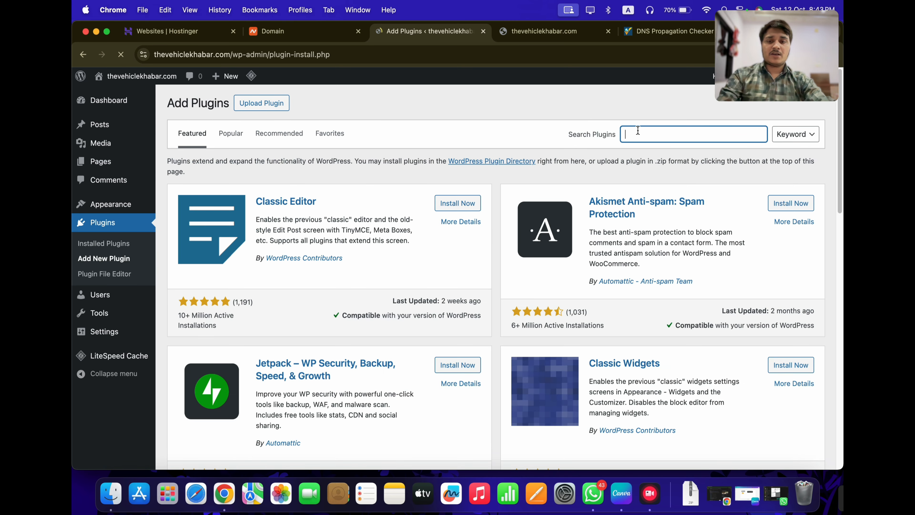
type("addtoany")
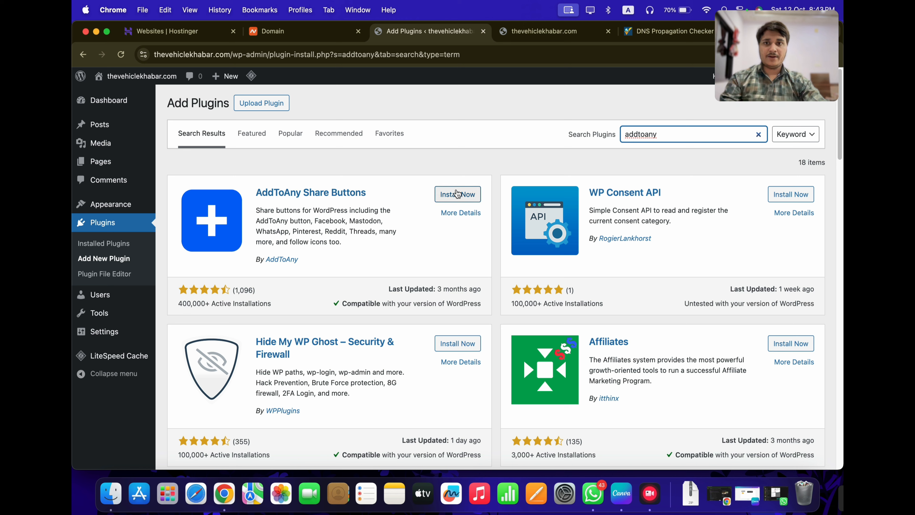
left_click(467, 194)
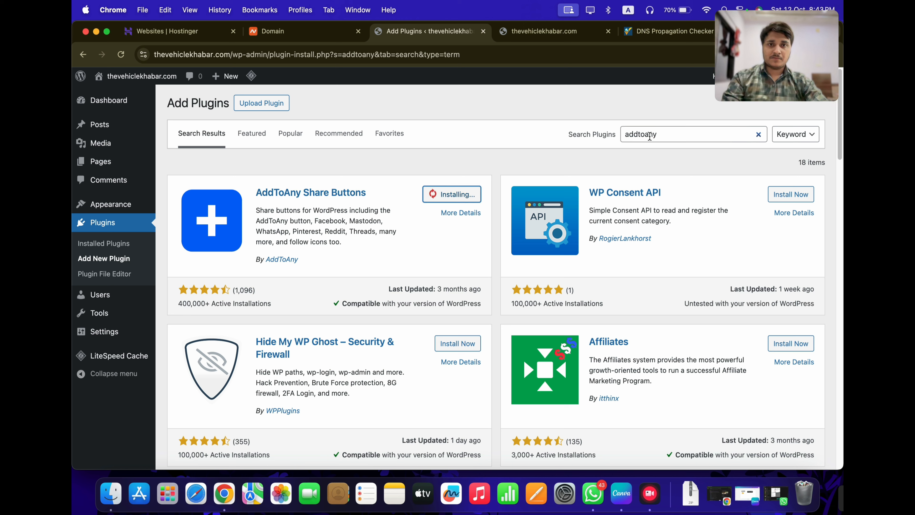
Search for 'simple author box', then install and activate Simple Author Box
double_click(649, 136)
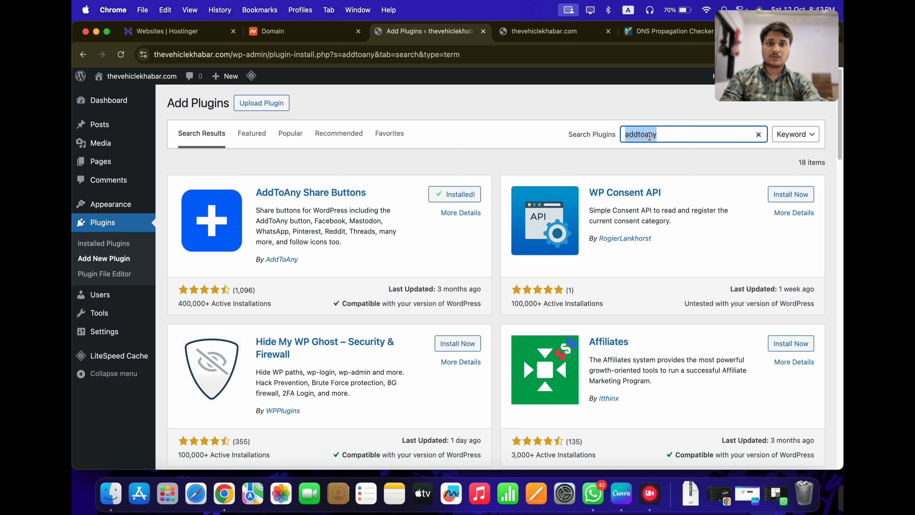
type("simple ")
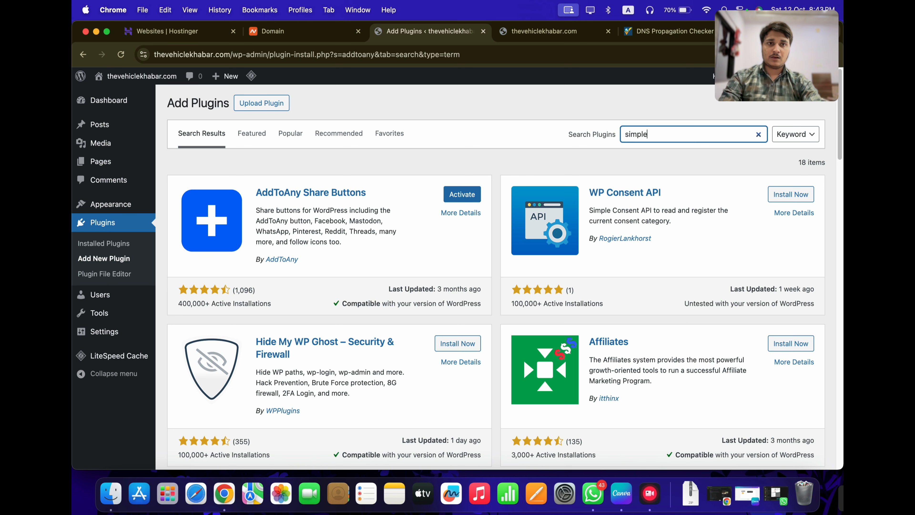
type("author box")
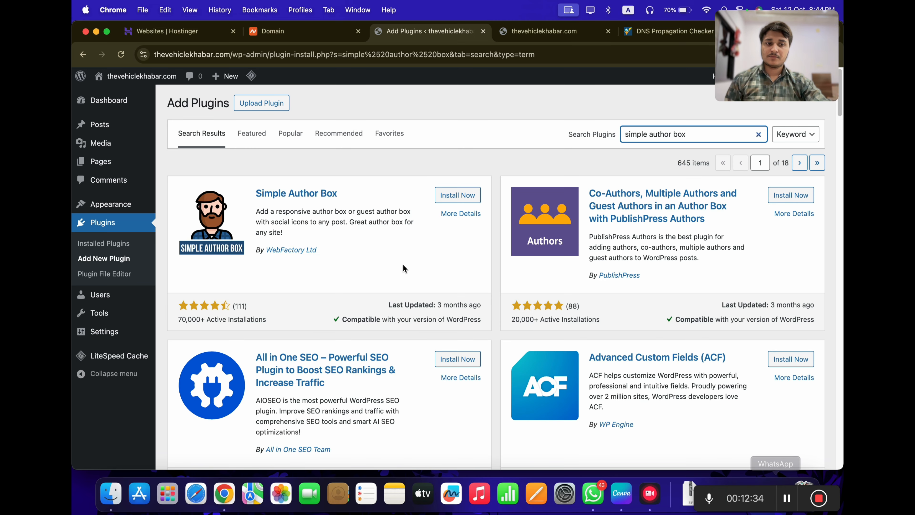
left_click(458, 195)
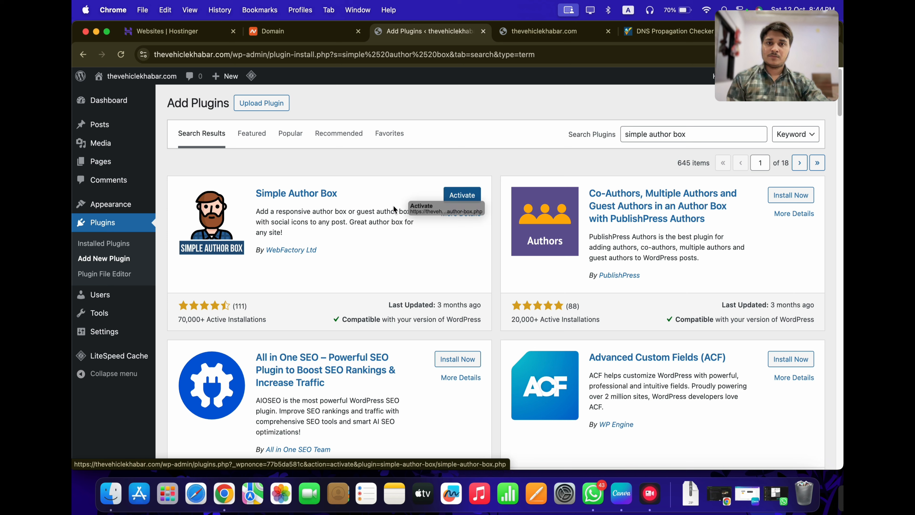
triple_click(696, 127)
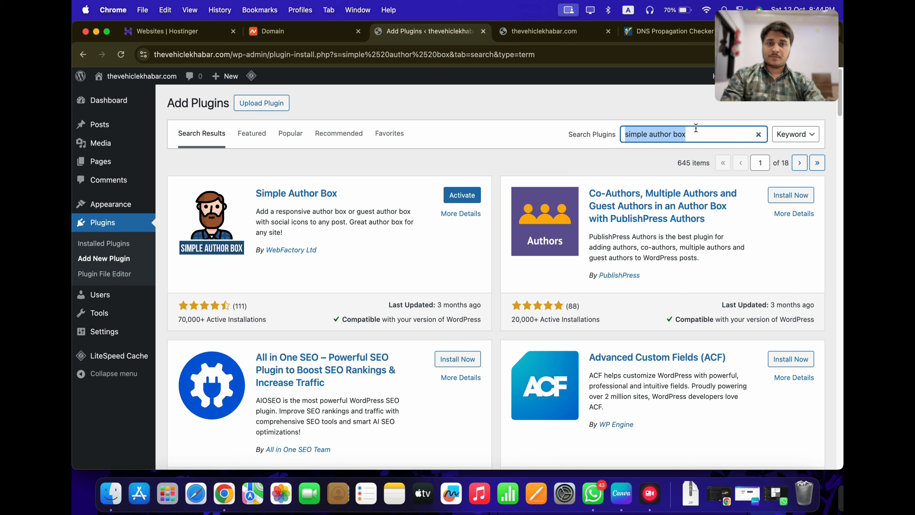
left_click(446, 159)
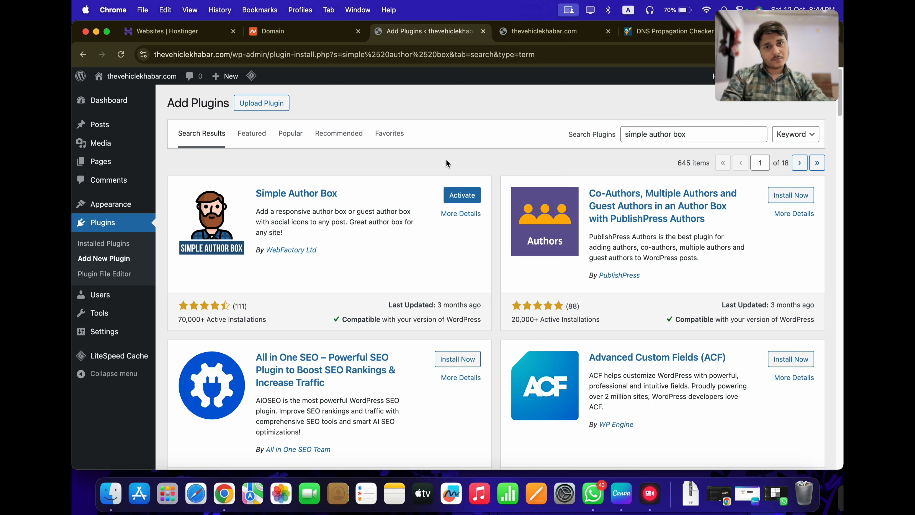
left_click(462, 196)
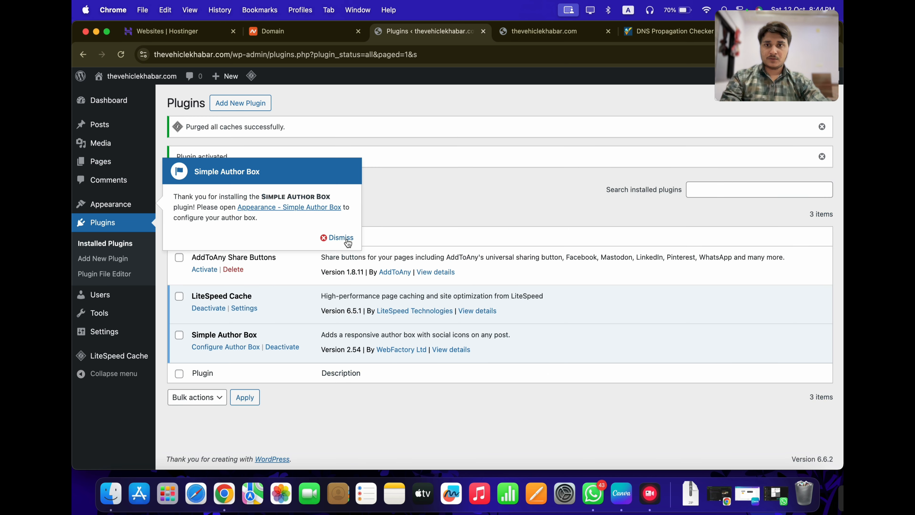
Dismiss the plugin notice and change the Site Title to 'Thevehiclekhabar' in General Settings
left_click(344, 239)
mouse_move(104, 330)
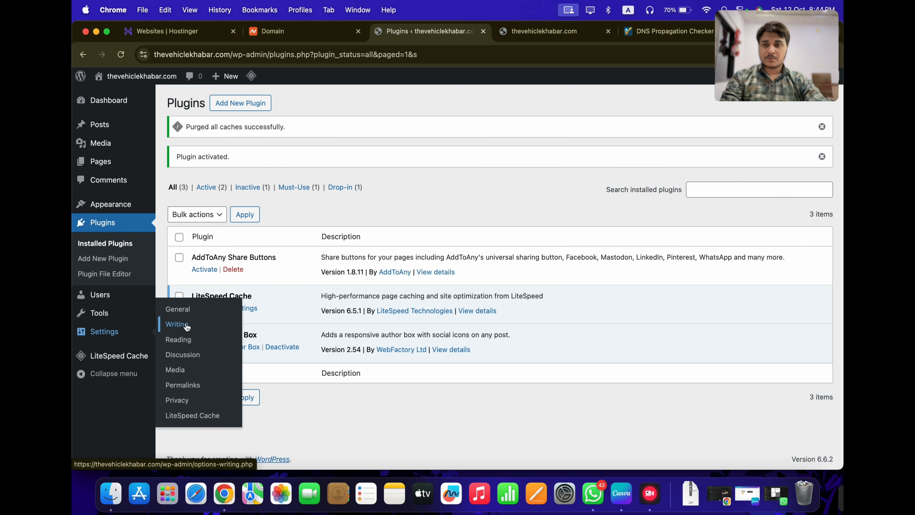
left_click(185, 316)
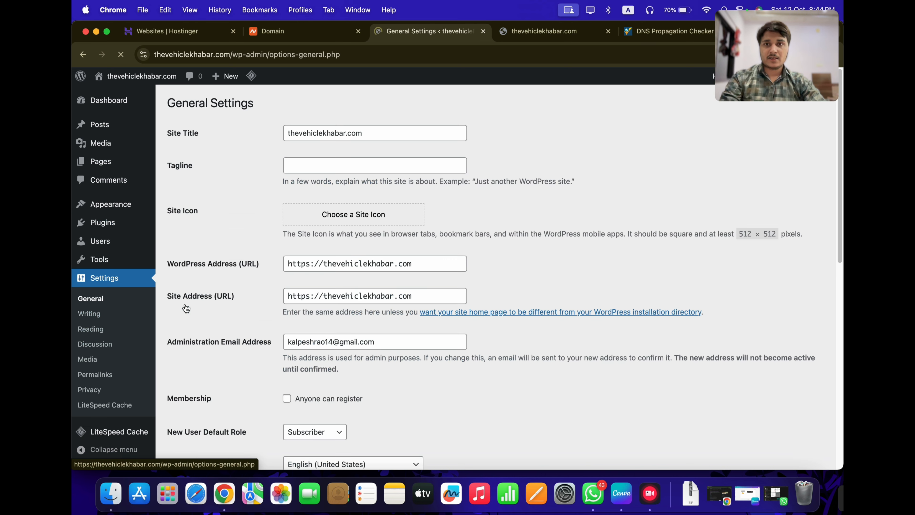
scroll(353, 317, "down", 2)
scroll(352, 318, "up", 2)
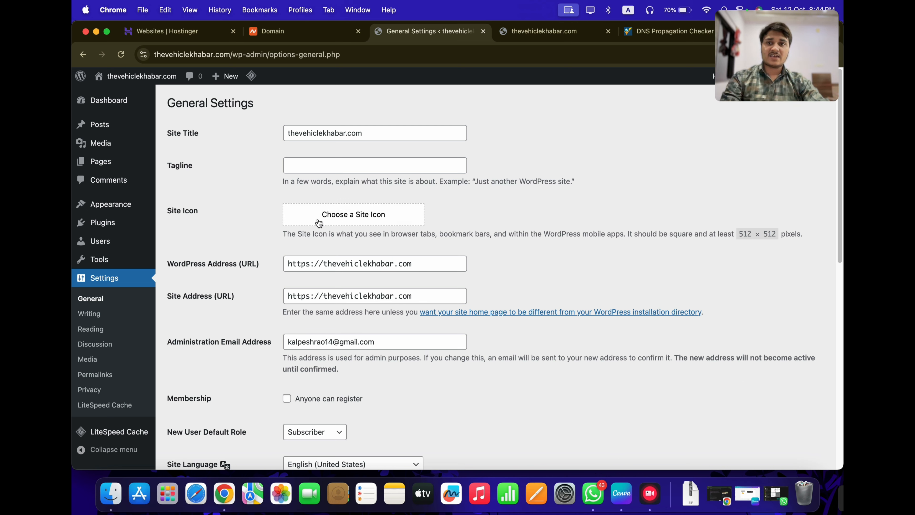
triple_click(332, 135)
type("T")
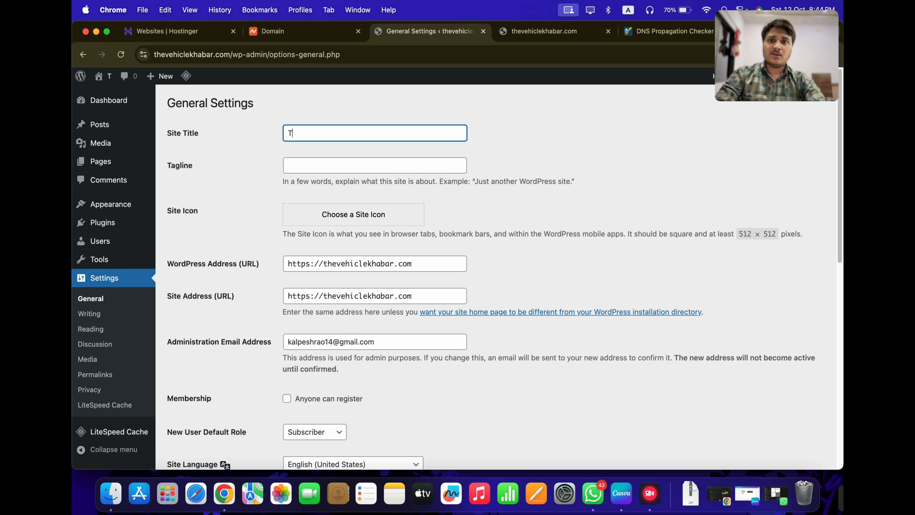
type("hev")
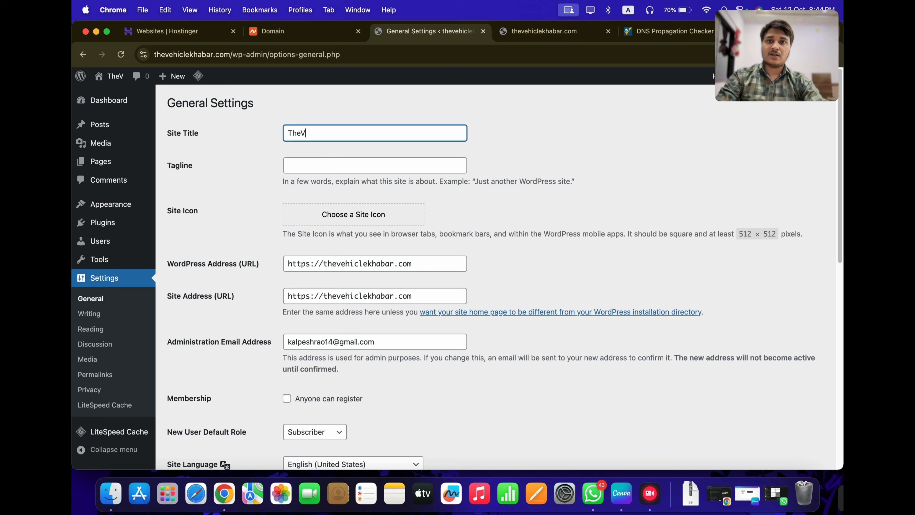
key("BackSpace")
type("vehicle")
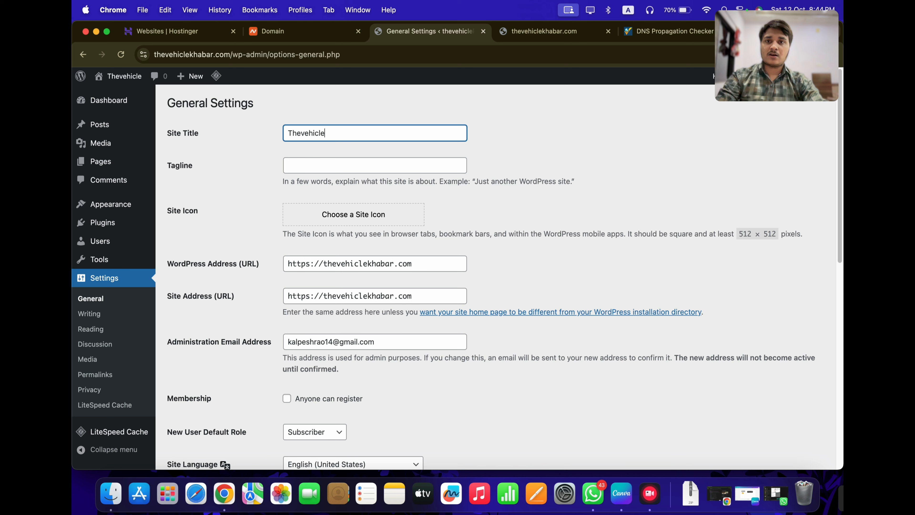
type("khabar")
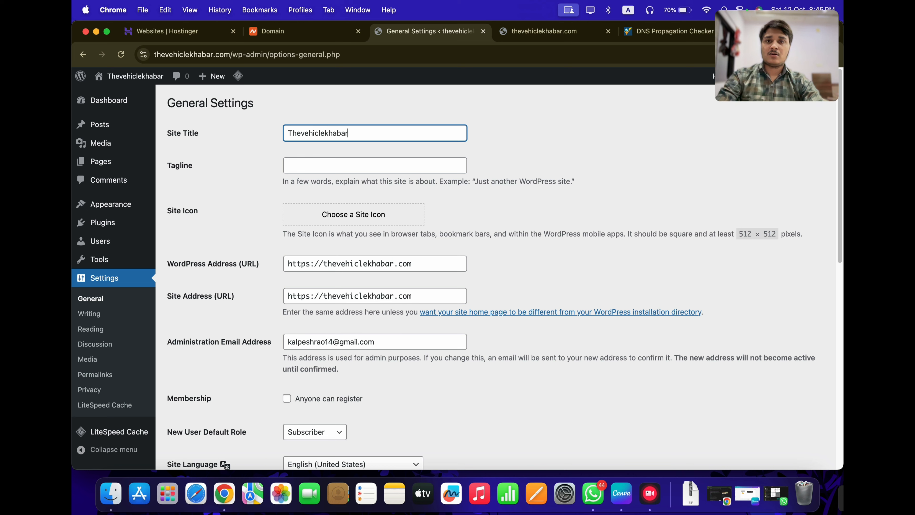
Rewrite the tagline to 'Latest Electric Vehicle News and Update'
key("Tab")
type("La")
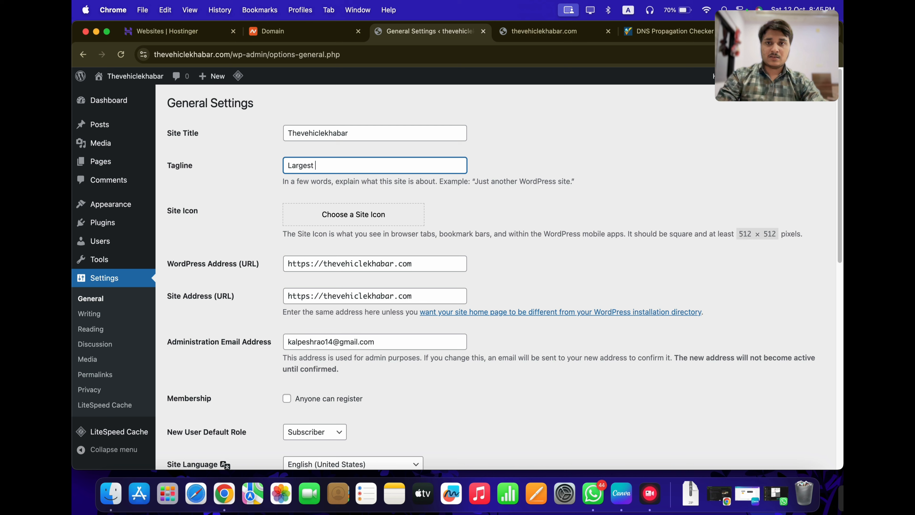
type("rgest Elec")
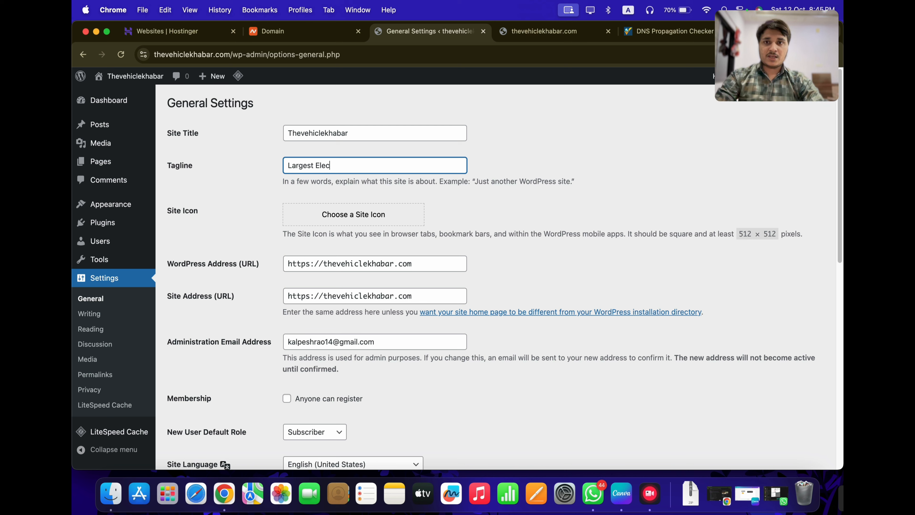
type("tric Ve")
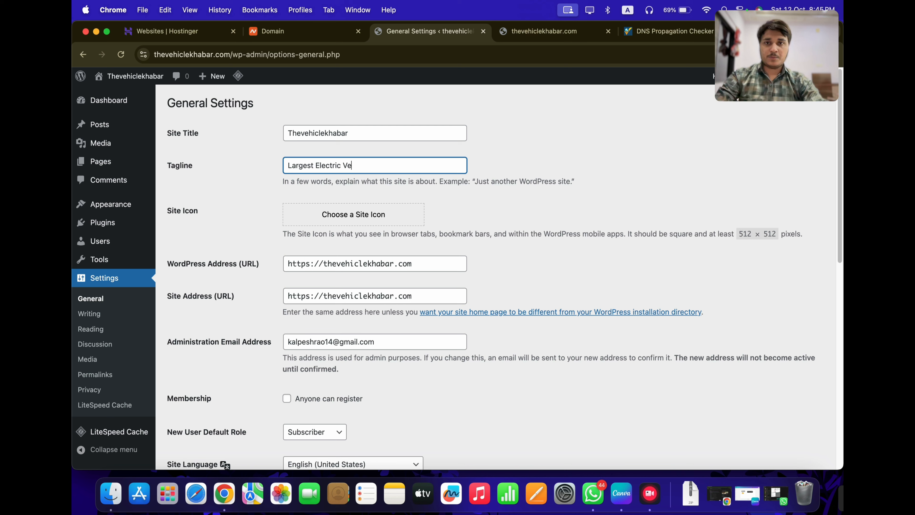
type("hicle Portal")
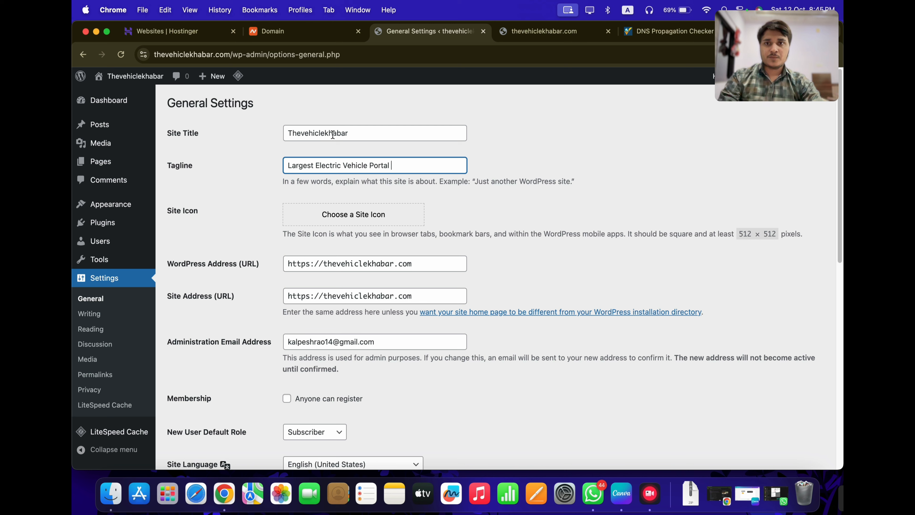
key("super+a")
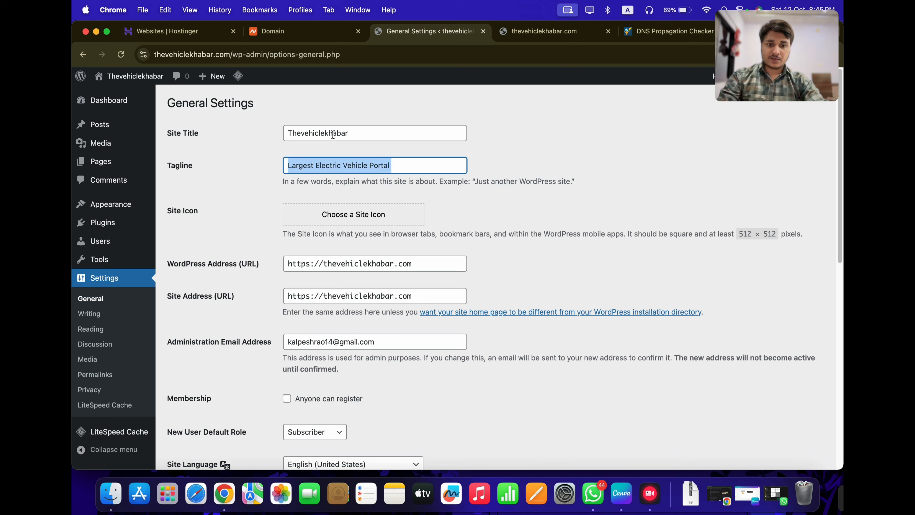
type("Latest Electric")
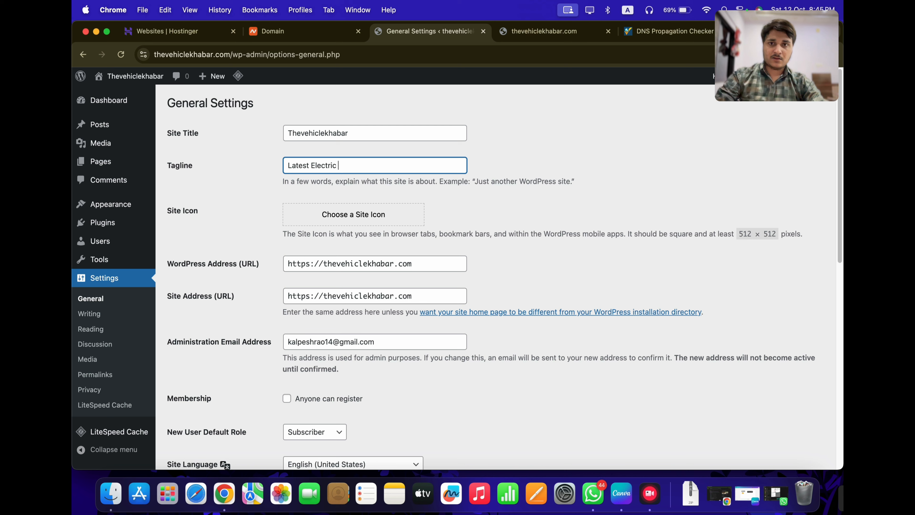
type(" Vehicle News")
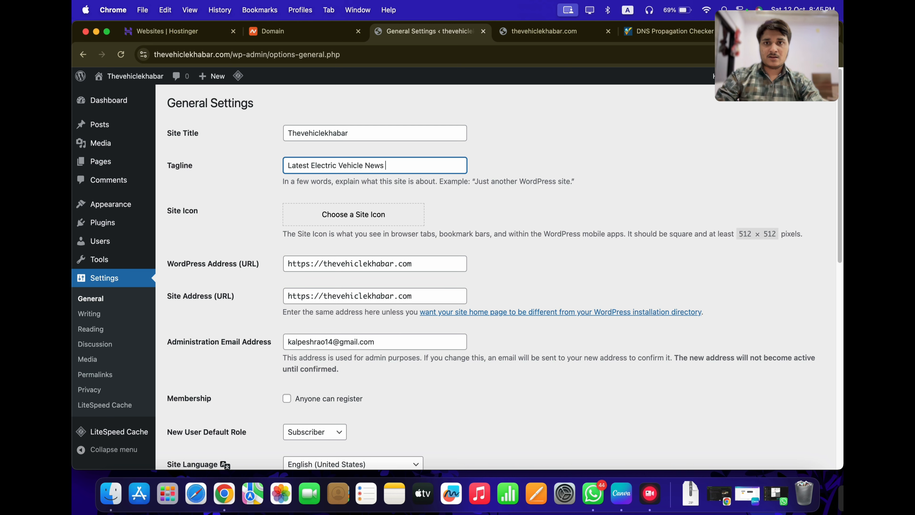
type(" and Update")
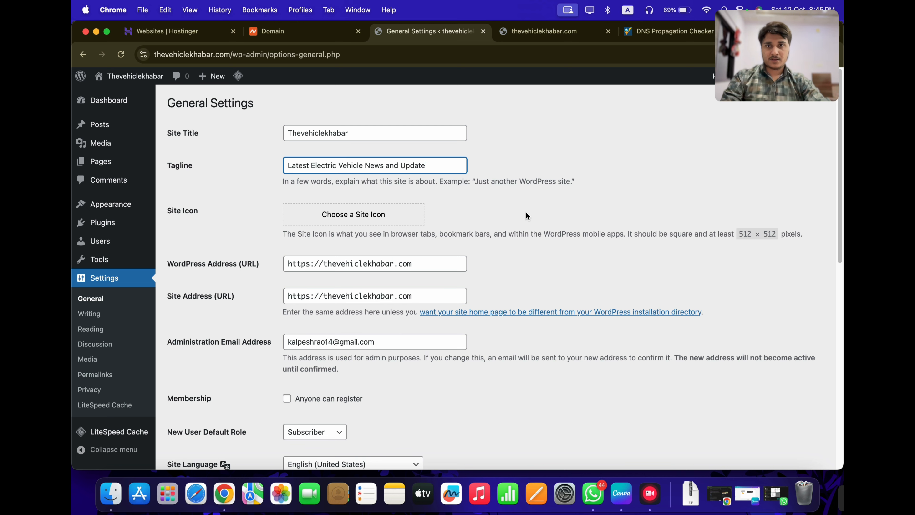
Set the site timezone to Kolkata
left_click(526, 212)
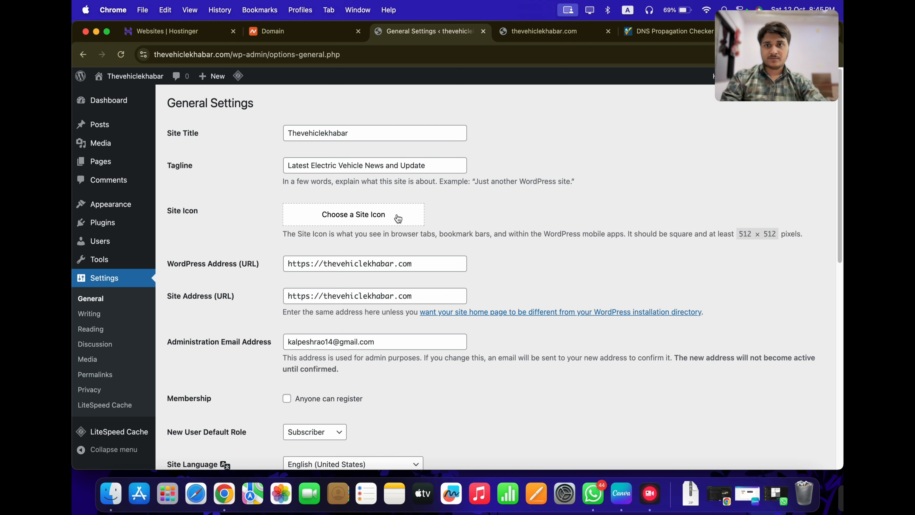
scroll(342, 324, "down", 10)
scroll(329, 342, "up", 3)
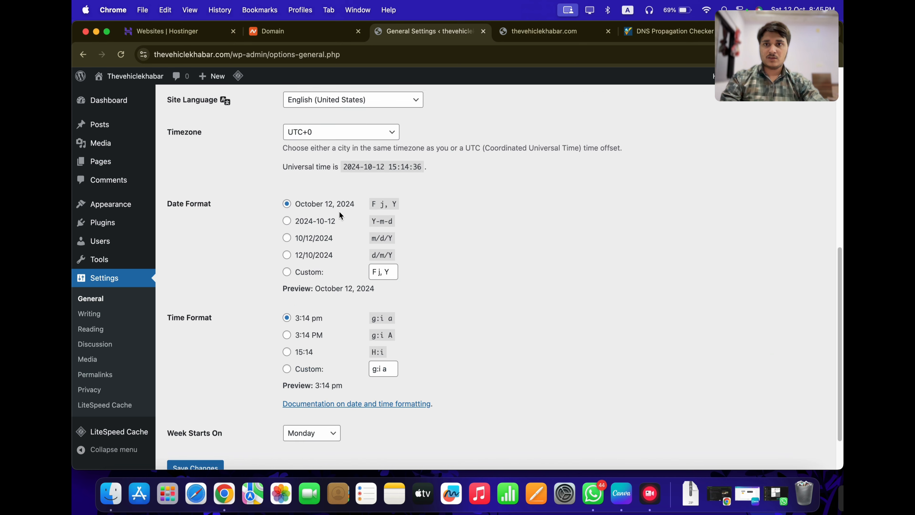
left_click(329, 163)
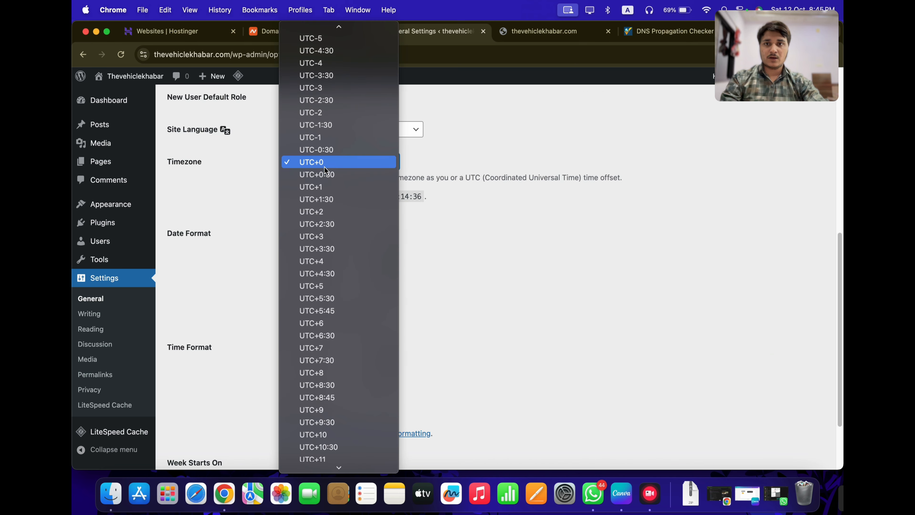
key("k")
key("o")
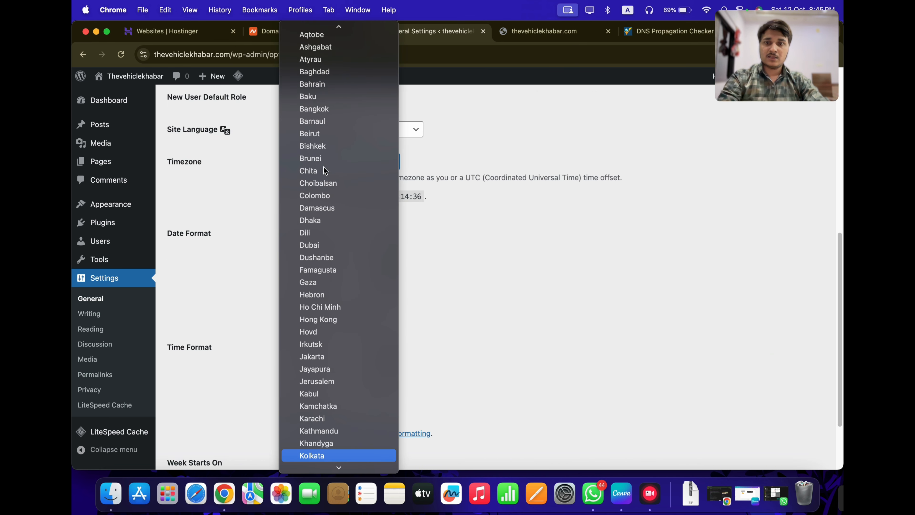
scroll(320, 414, "down", 2)
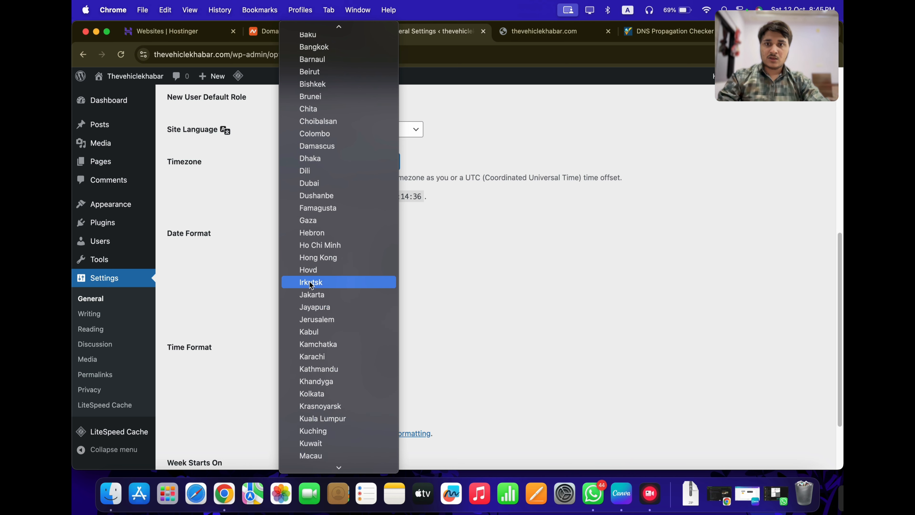
key("k")
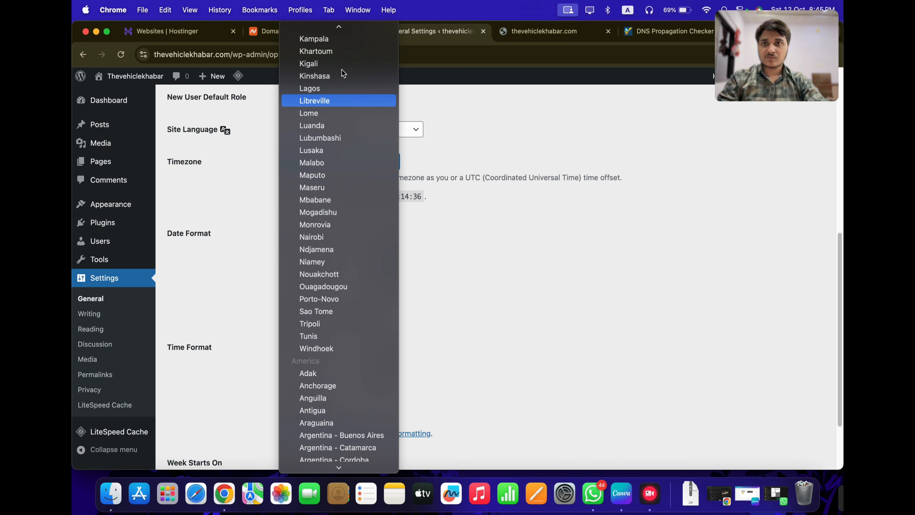
type("kkol")
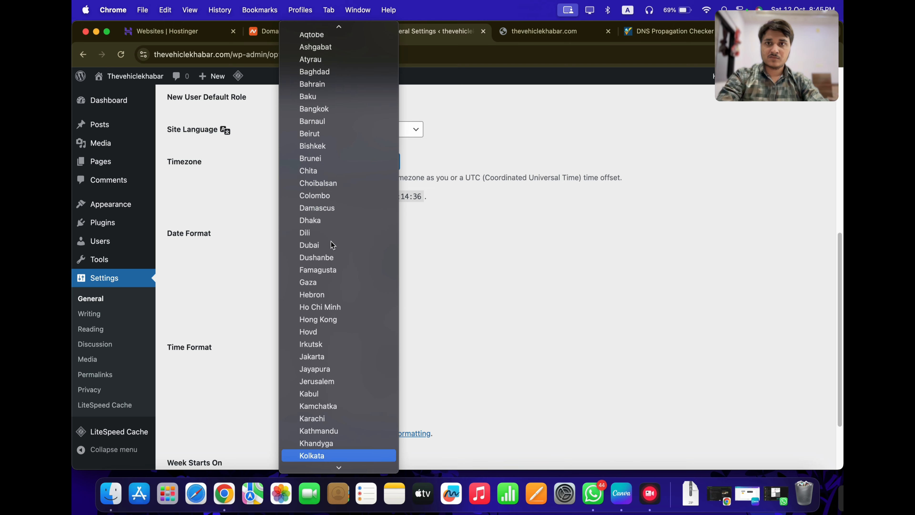
key("Return")
left_click(247, 199)
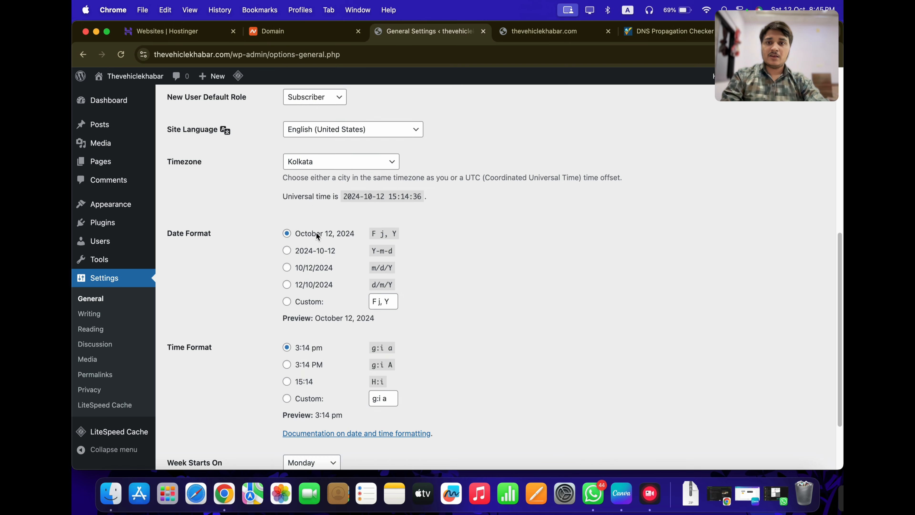
Save the general settings with the new title, tagline and timezone
scroll(419, 232, "down", 5)
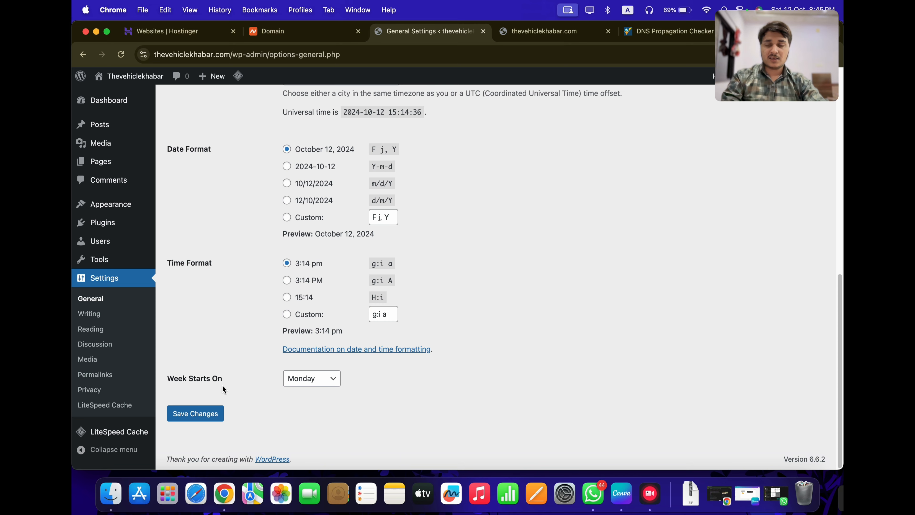
left_click(198, 414)
scroll(265, 351, "down", 10)
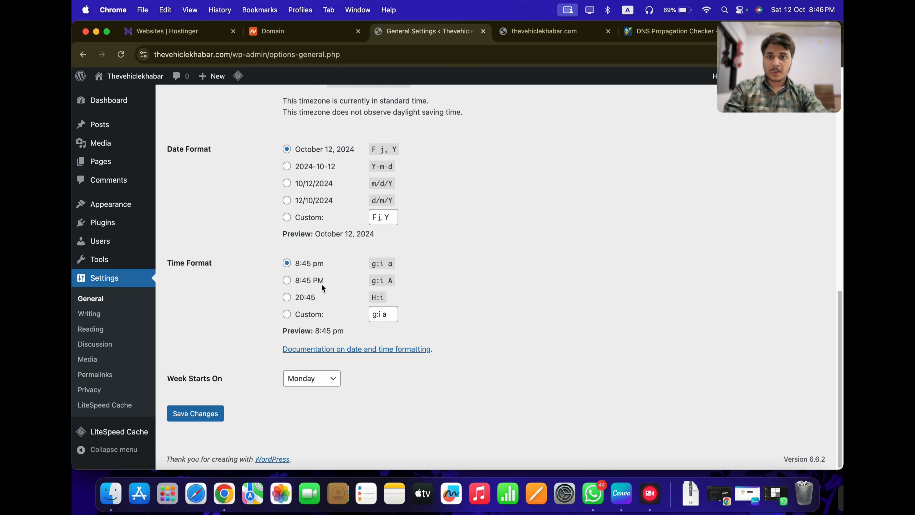
scroll(209, 336, "up", 10)
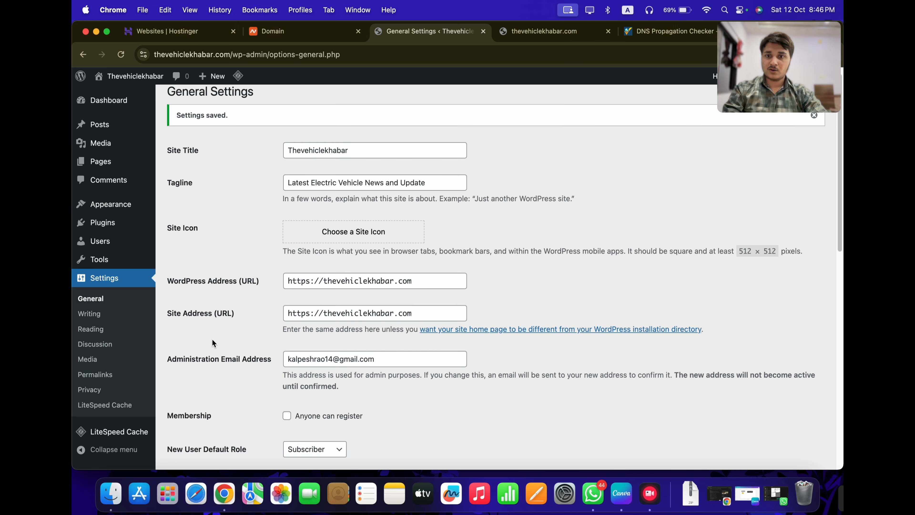
Confirm the Writing settings keep Uncategorized as the default post category
scroll(213, 342, "down", 6)
scroll(267, 346, "up", 5)
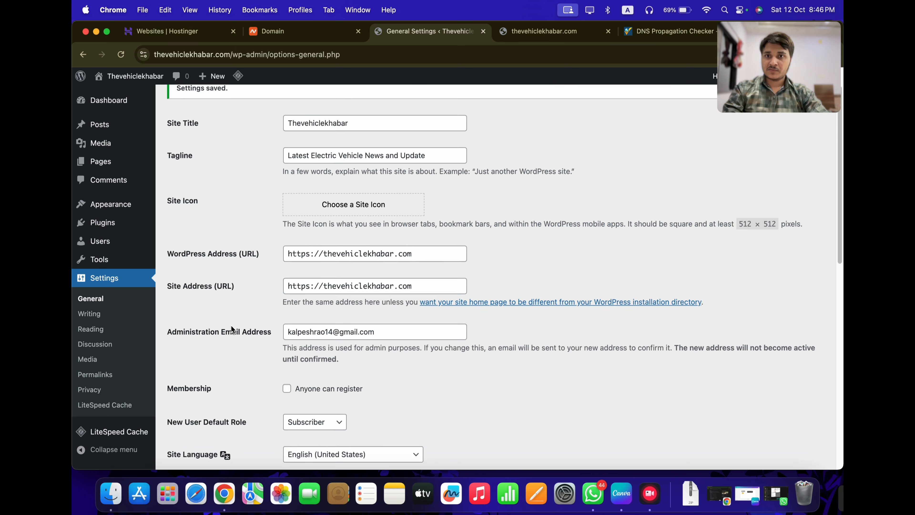
scroll(231, 328, "up", 2)
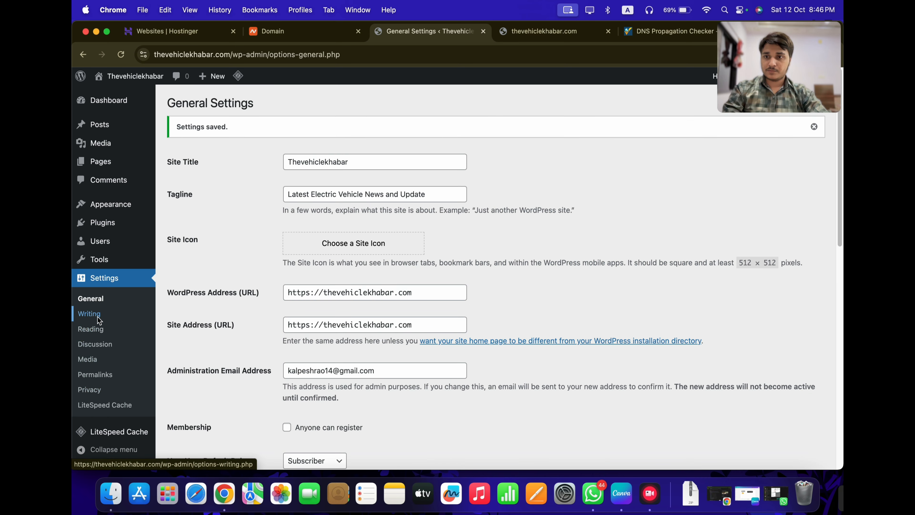
left_click(92, 329)
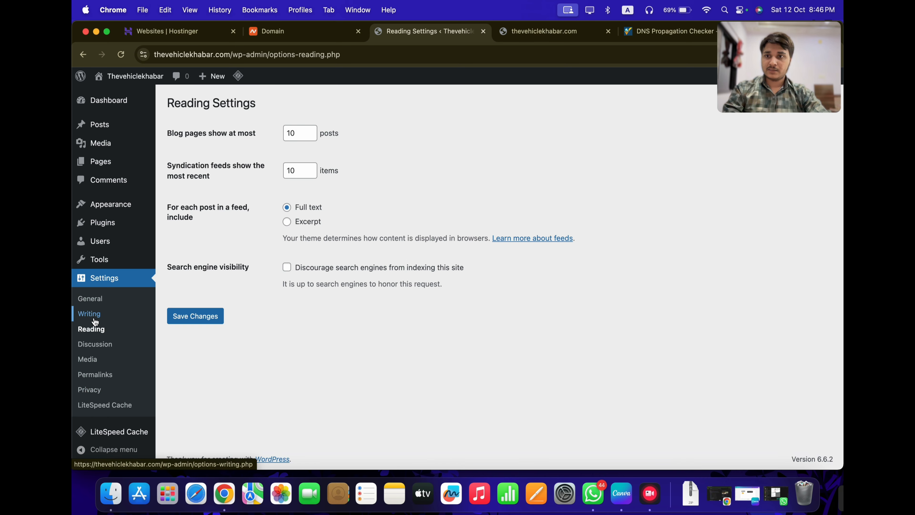
left_click(95, 319)
scroll(360, 325, "down", 3)
scroll(296, 363, "up", 3)
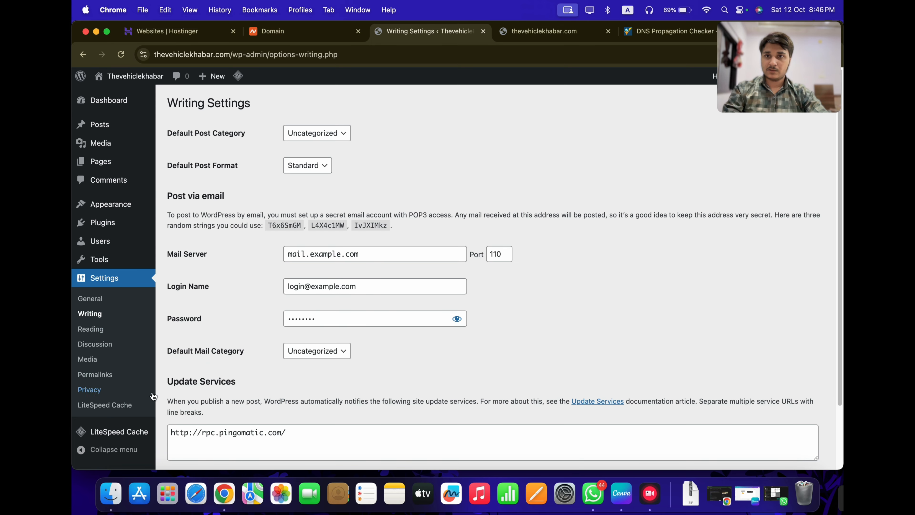
left_click(315, 134)
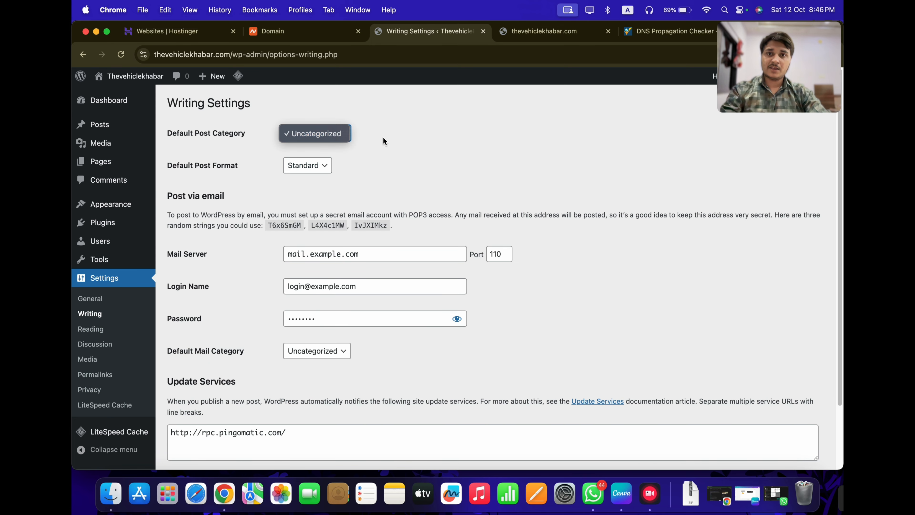
left_click(426, 129)
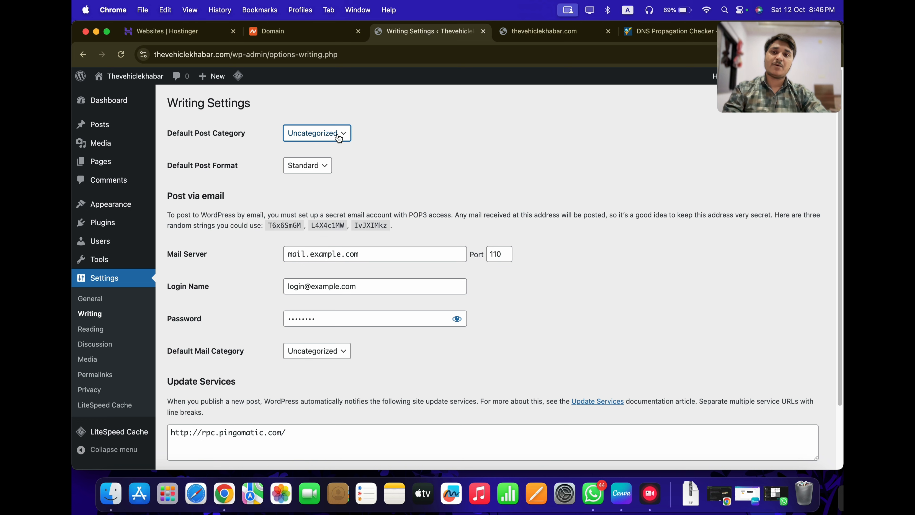
left_click(94, 374)
Save the permalink settings with the Post name (/%postname%/) structure selected
scroll(328, 350, "down", 3)
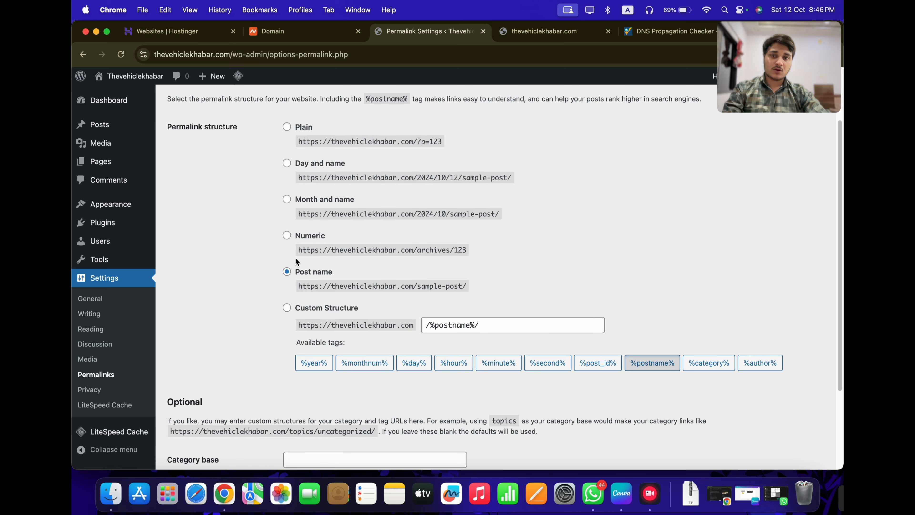
scroll(311, 275, "down", 4)
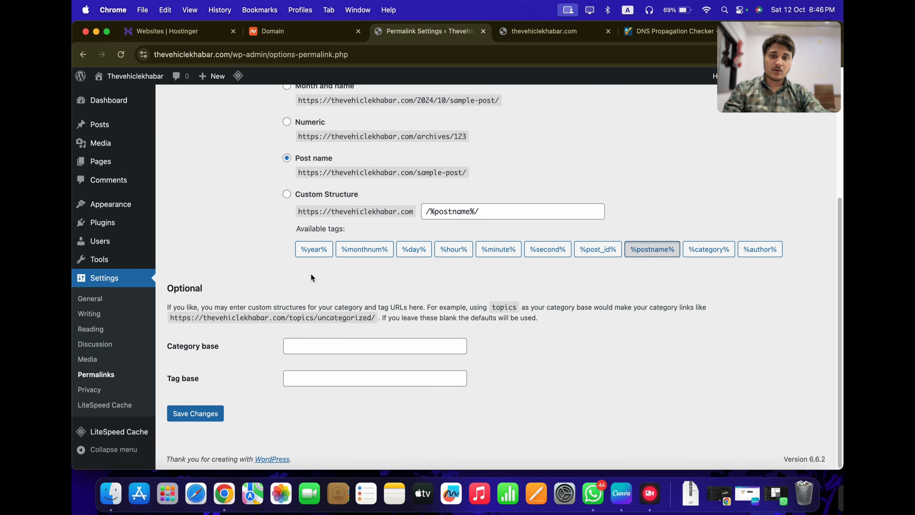
left_click(202, 413)
scroll(277, 389, "down", 3)
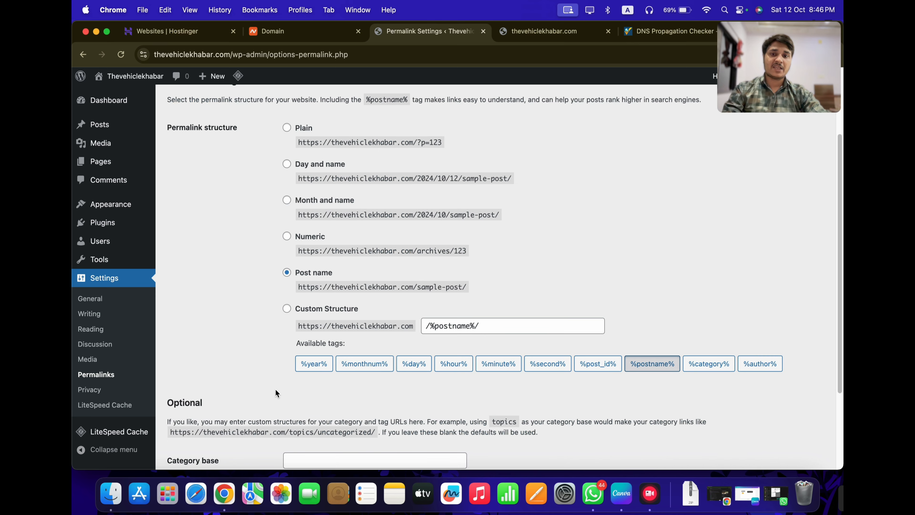
scroll(362, 242, "down", 2)
scroll(392, 279, "up", 1)
scroll(324, 299, "up", 1)
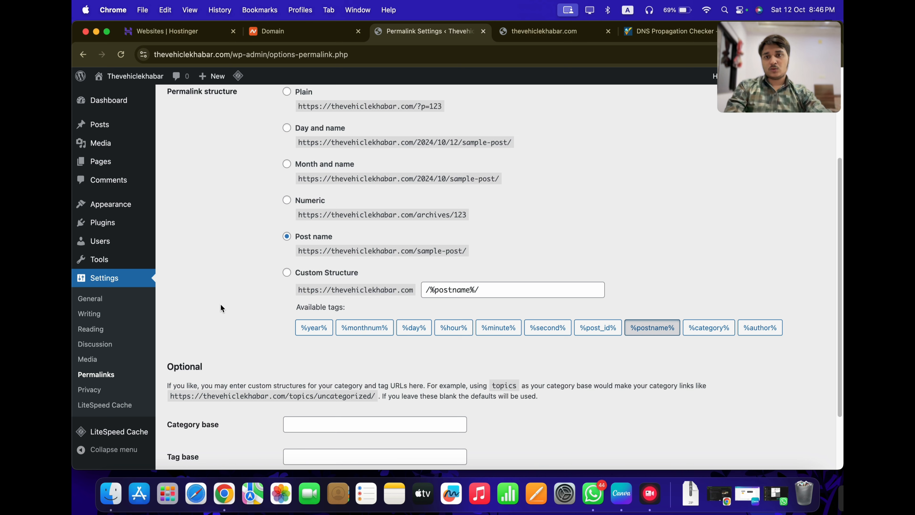
Check the Privacy Policy page choice in Privacy settings, then list all pages
left_click(107, 390)
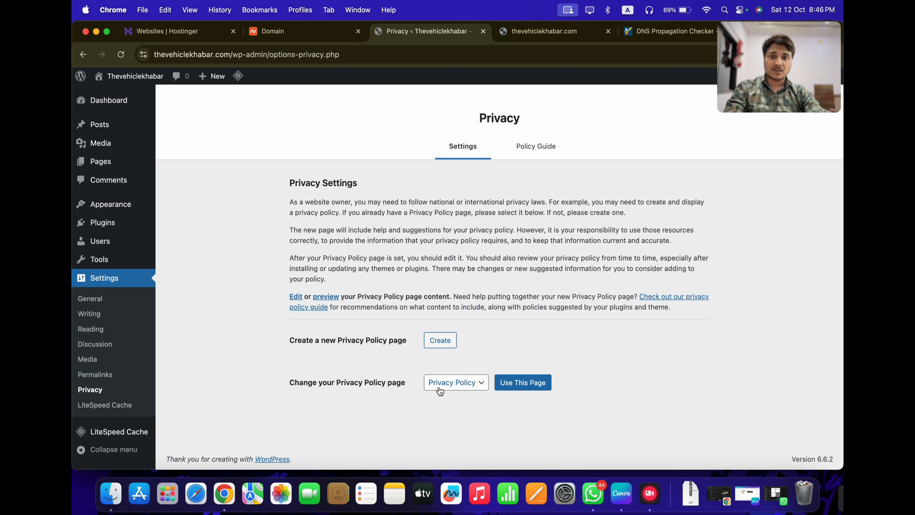
left_click_drag(304, 385, 365, 387)
left_click(403, 388)
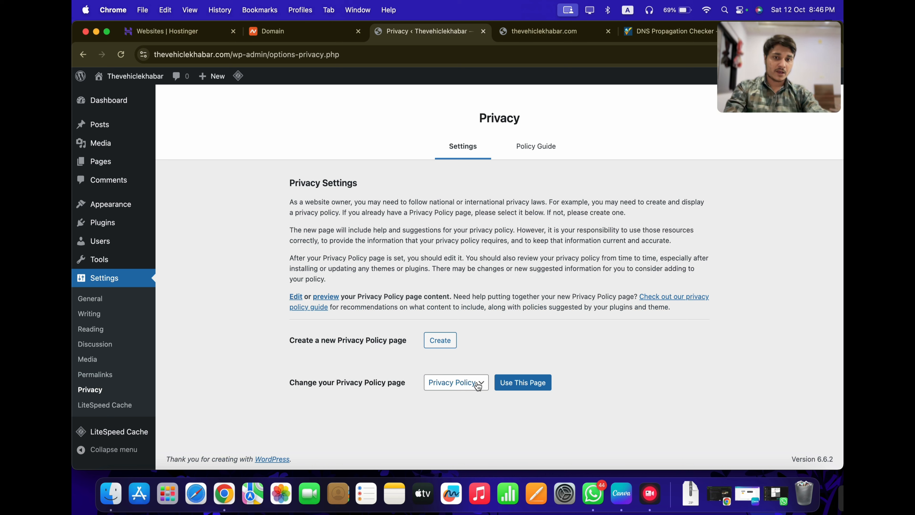
left_click(449, 387)
left_click(367, 383)
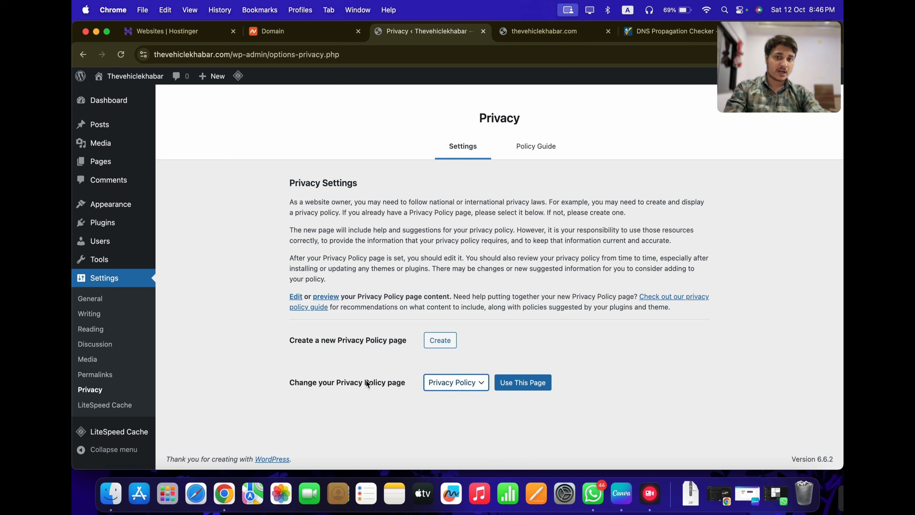
mouse_move(130, 171)
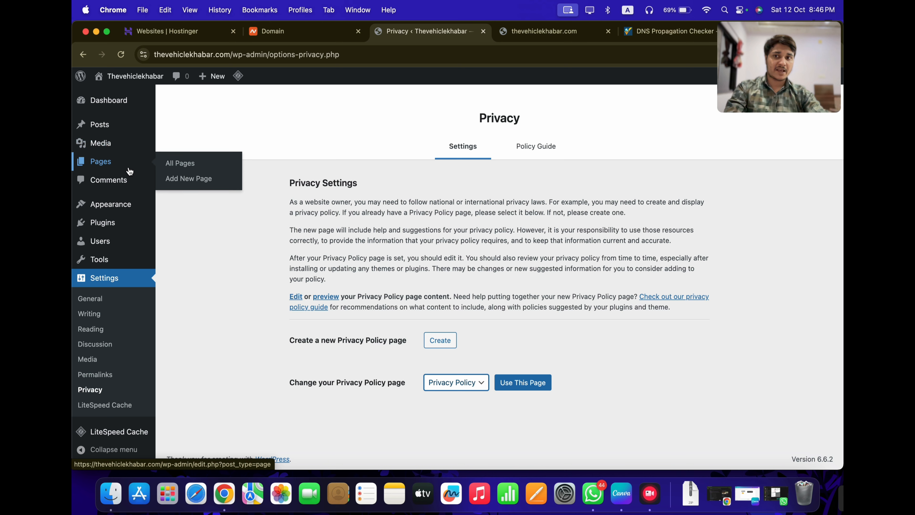
left_click(187, 168)
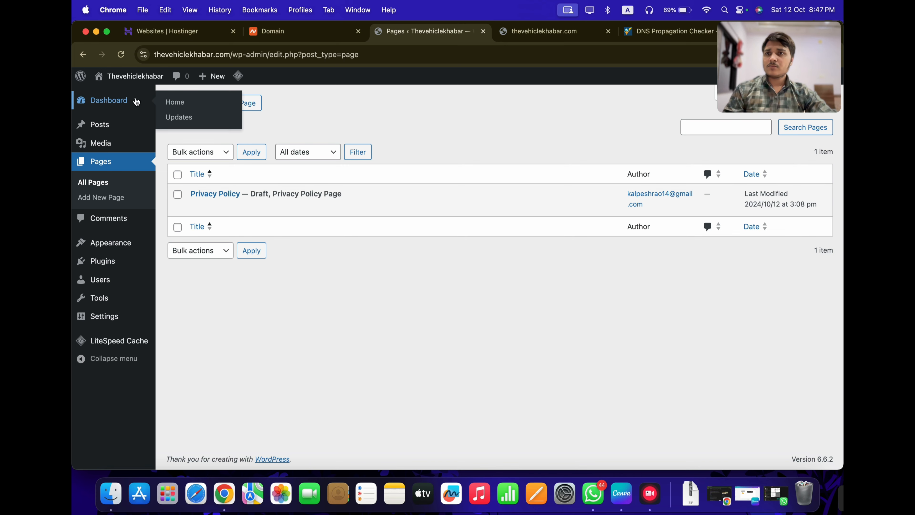
Preview the live site in a new tab, then return to the admin
mouse_move(134, 77)
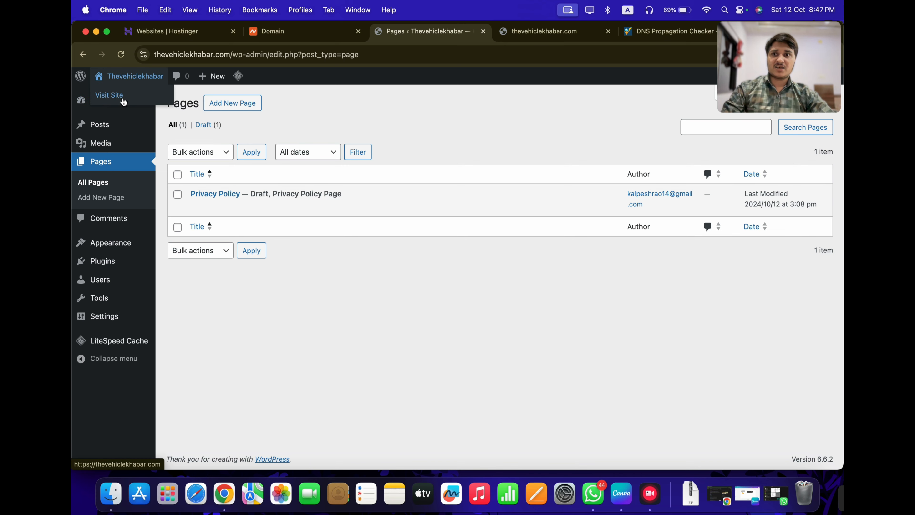
left_click(124, 96, "super")
left_click(513, 32)
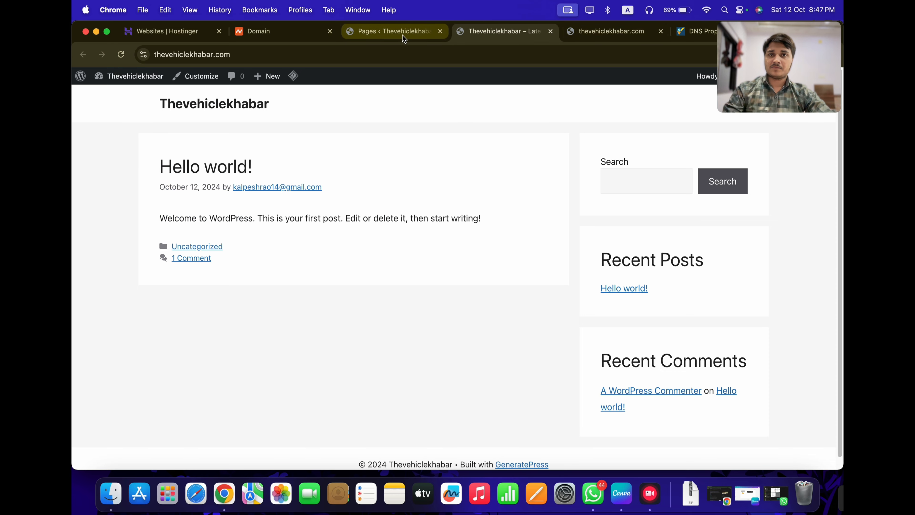
left_click(395, 30)
Activate AddToAny Share Buttons from Installed Plugins and dismiss its settings tip
mouse_move(123, 269)
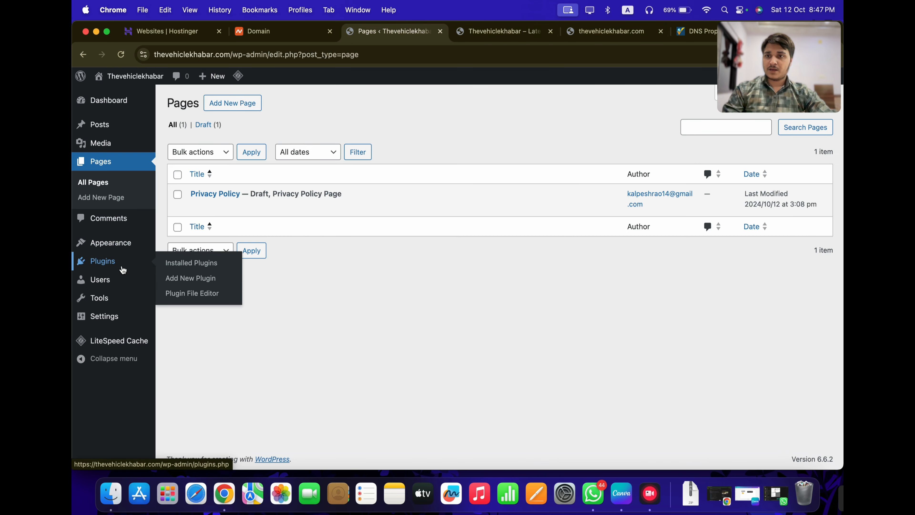
left_click(170, 265)
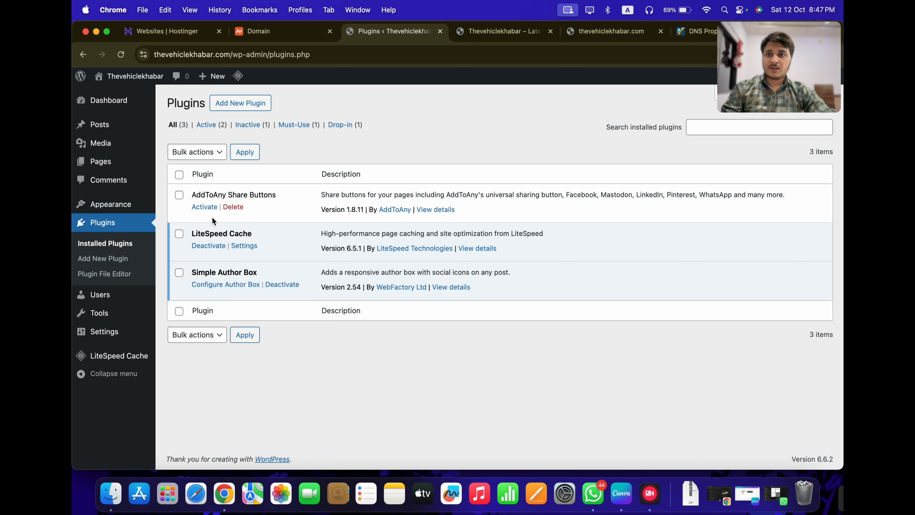
left_click(205, 208)
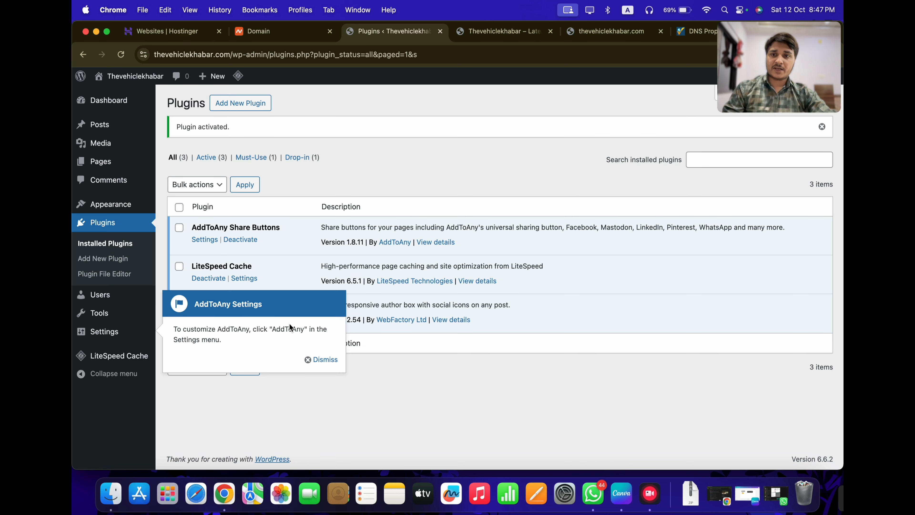
left_click(321, 359)
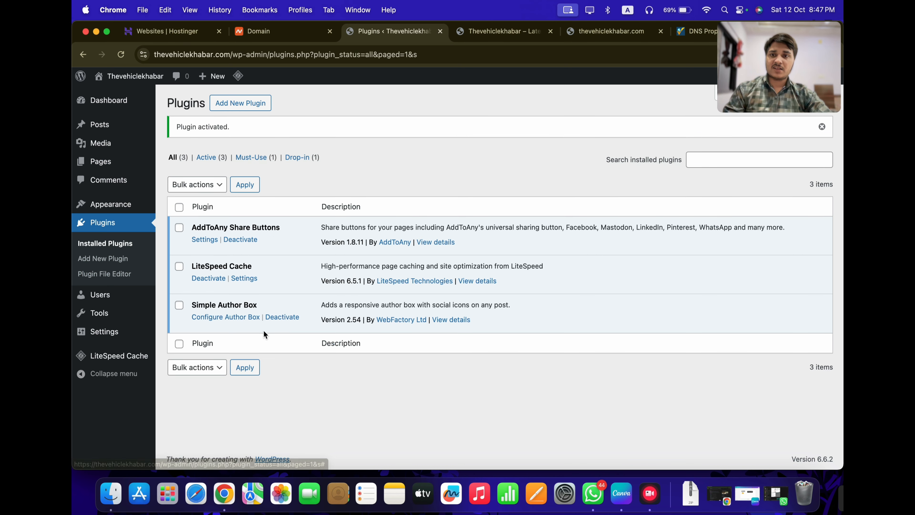
Open the AddToAny share settings and expand the full list of share services
left_click(203, 239)
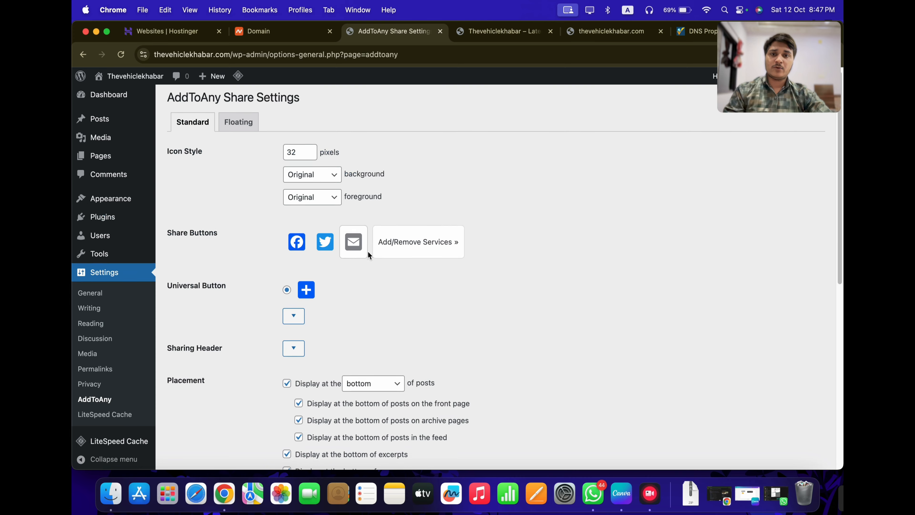
scroll(368, 254, "down", 2)
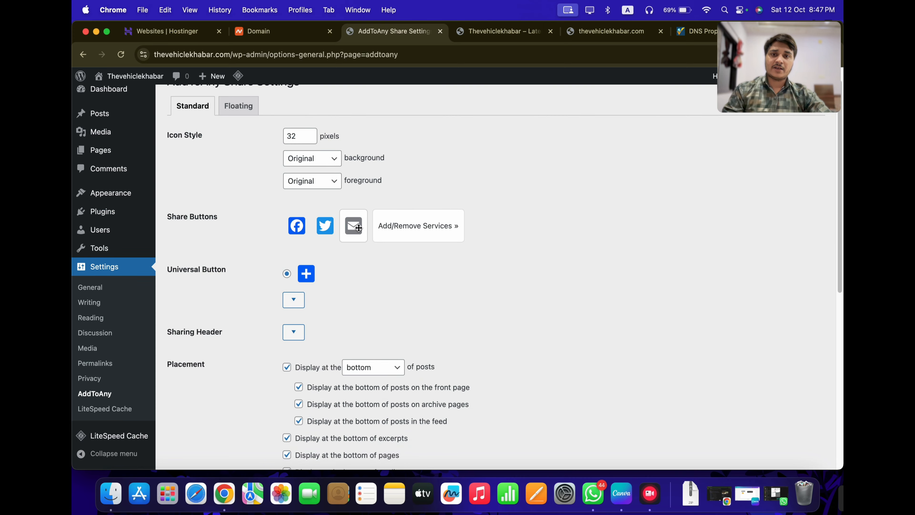
left_click(427, 233)
scroll(374, 267, "down", 10)
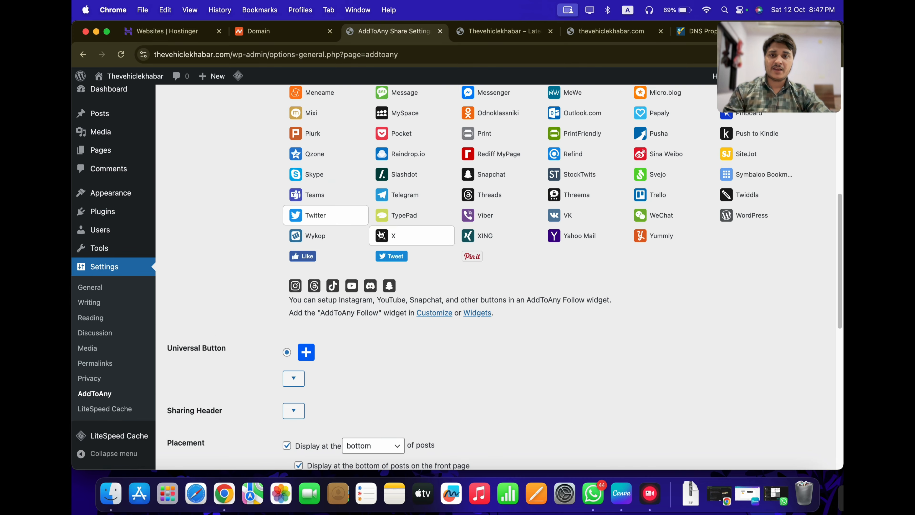
scroll(381, 235, "up", 5)
scroll(468, 285, "up", 2)
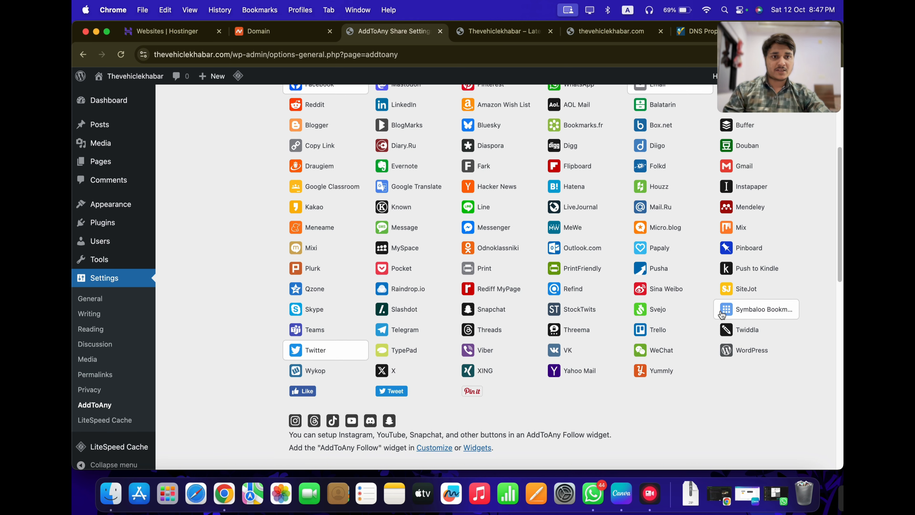
scroll(678, 274, "up", 1)
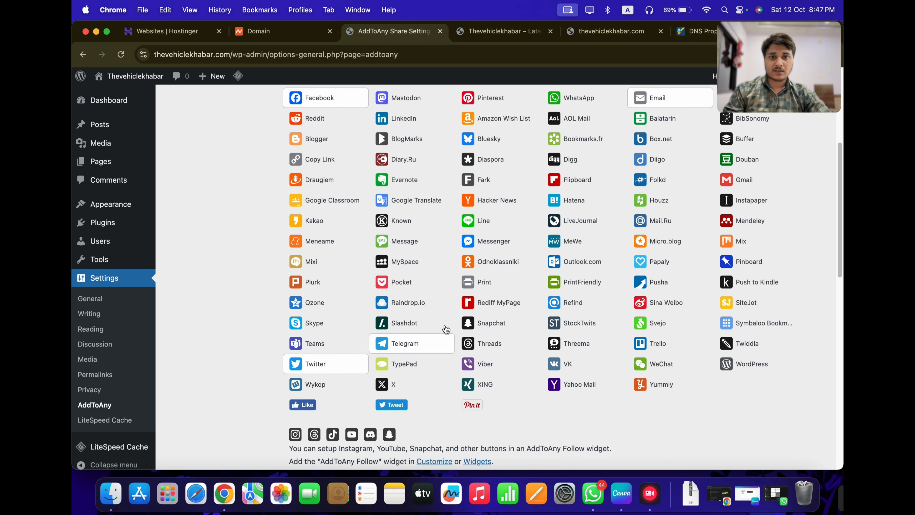
scroll(504, 231, "up", 4)
scroll(665, 297, "down", 4)
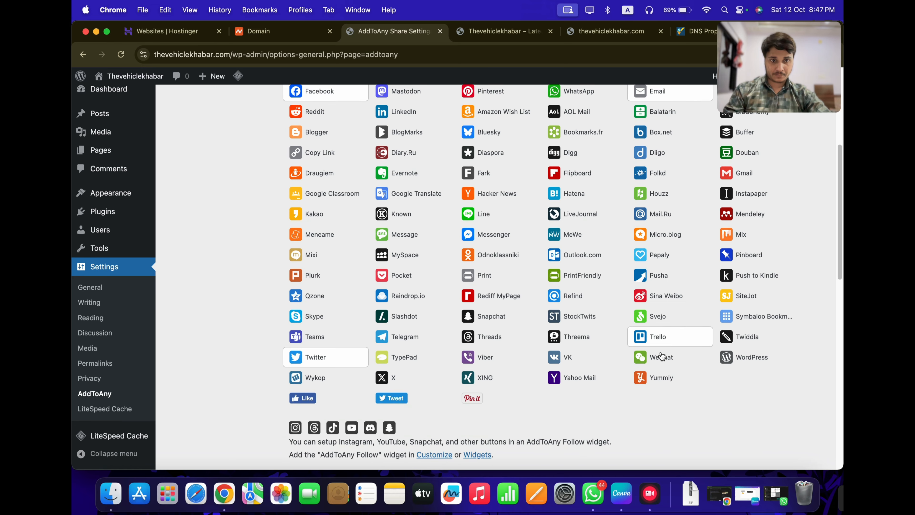
scroll(684, 324, "up", 1)
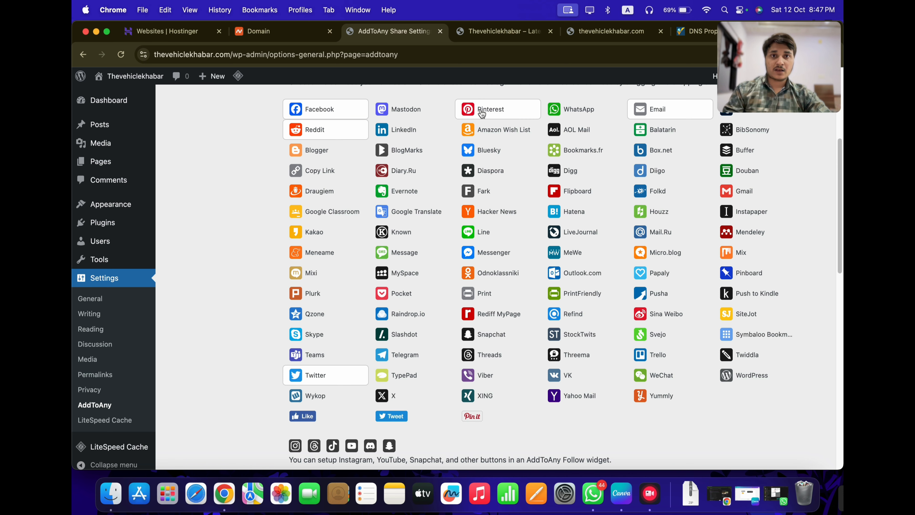
Add Pinterest and WhatsApp to the share buttons
left_click(490, 109)
left_click(578, 109)
scroll(811, 301, "up", 3)
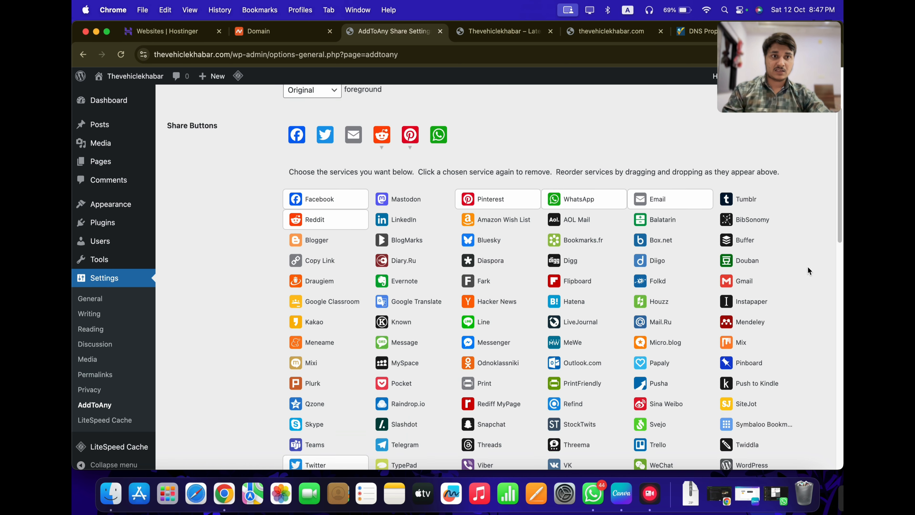
scroll(433, 289, "down", 1)
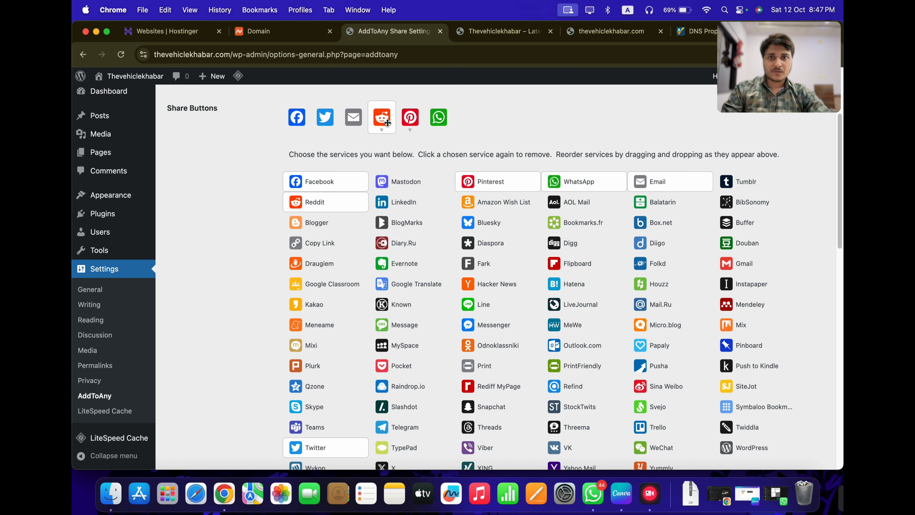
Reorder the icons so Reddit, Pinterest and WhatsApp come before Email
mouse_move(387, 123)
left_mouse_down()
mouse_move(357, 123)
mouse_move(382, 125)
left_mouse_up()
left_click_drag(437, 125, 401, 125)
scroll(339, 211, "down", 5)
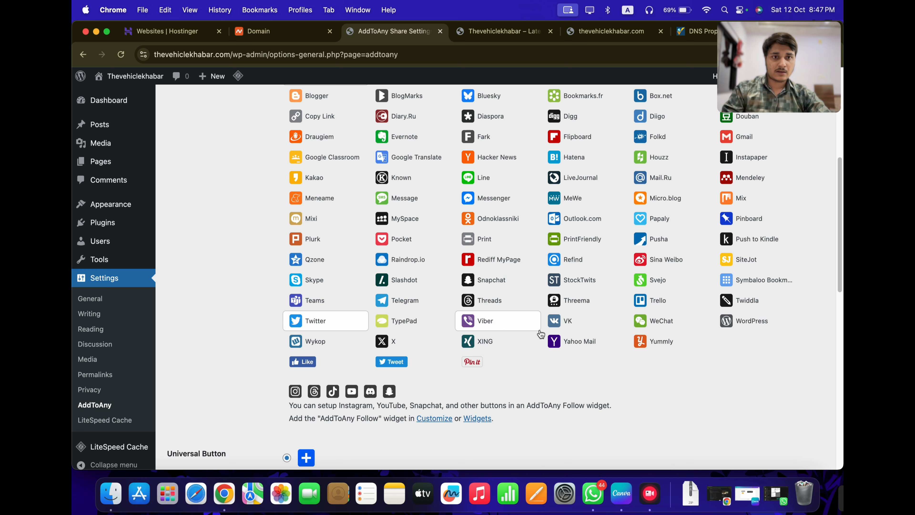
scroll(800, 333, "up", 3)
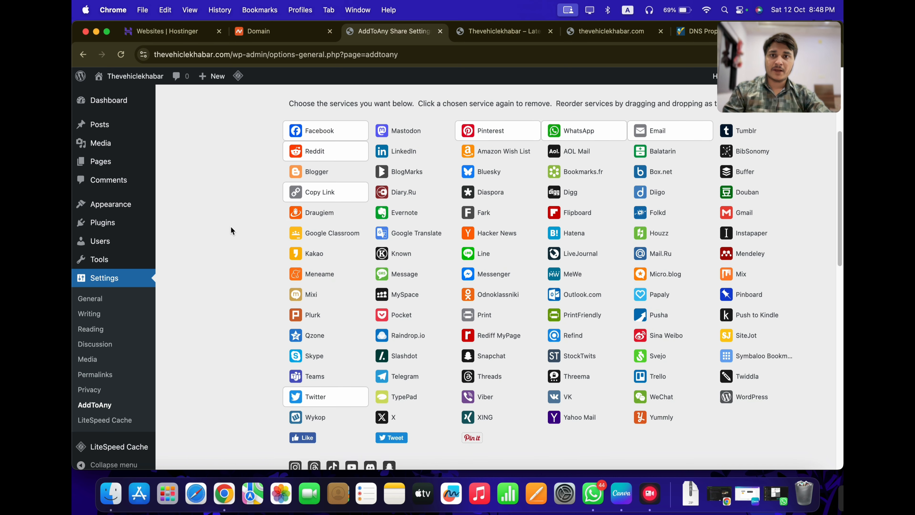
scroll(231, 226, "up", 3)
scroll(179, 222, "up", 3)
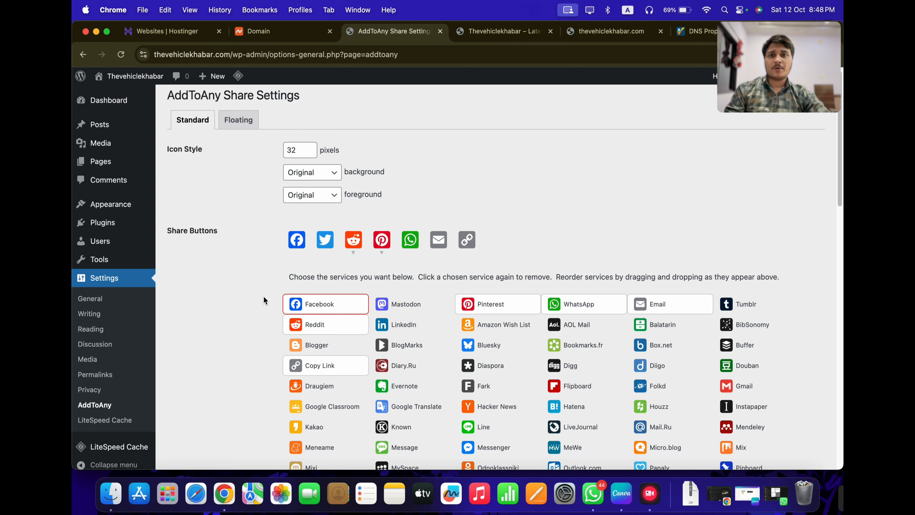
scroll(242, 299, "down", 15)
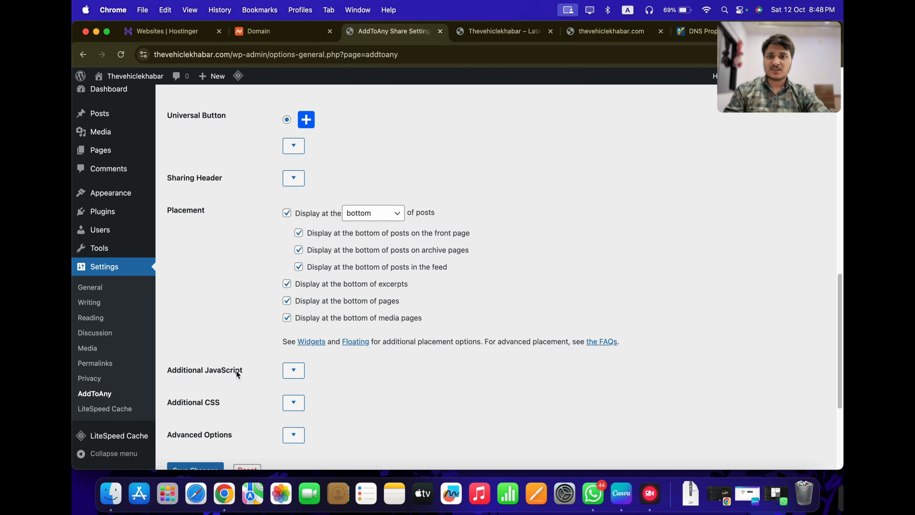
Save the AddToAny settings, test the share popup on the homepage, then return
left_click(202, 298)
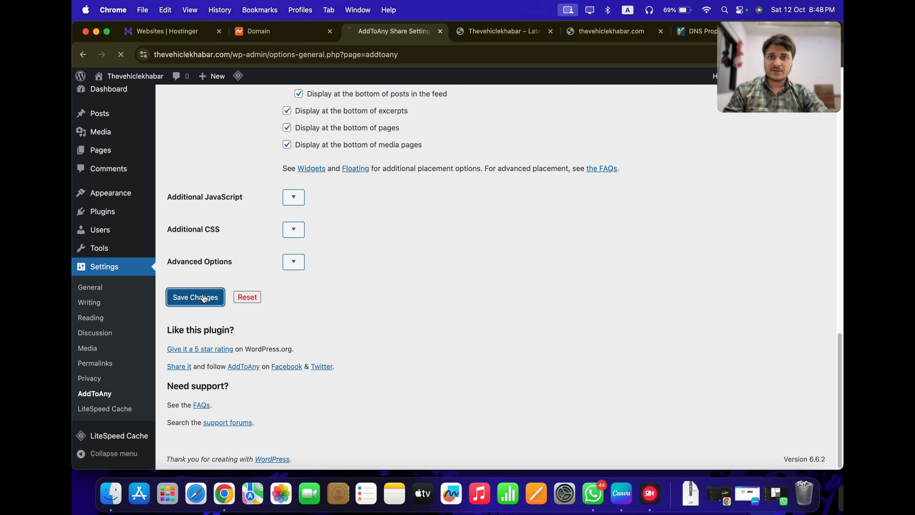
left_click(480, 28)
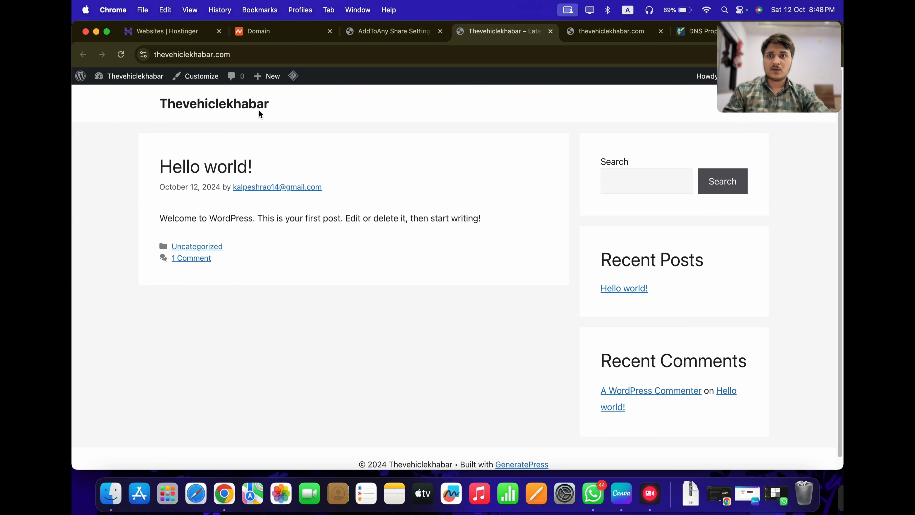
mouse_move(293, 75)
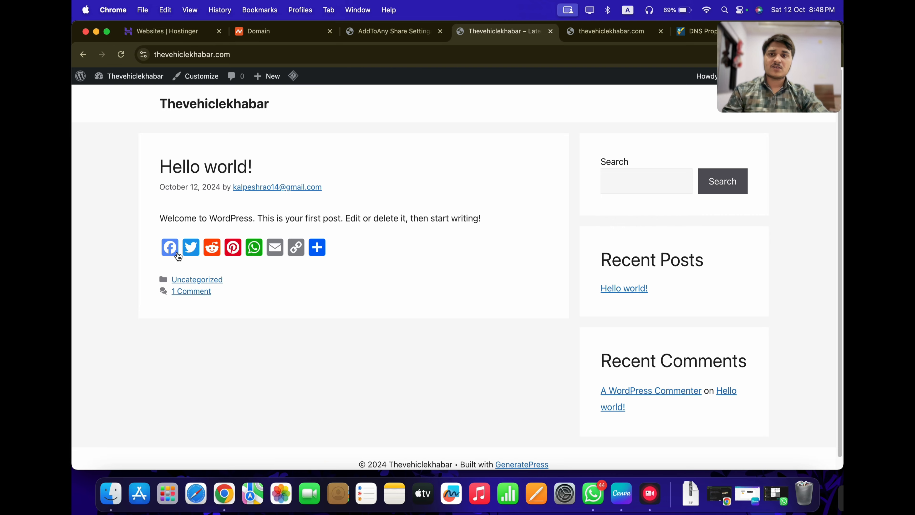
left_click(317, 247)
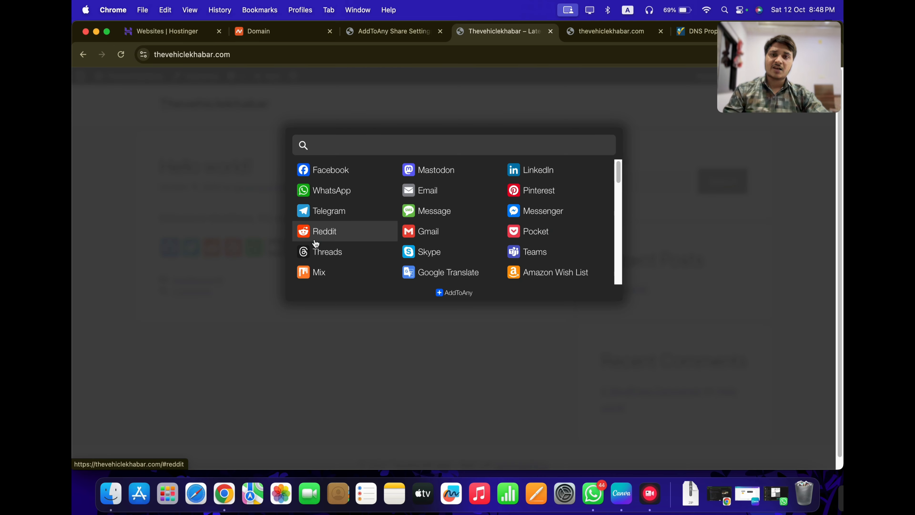
left_click(415, 345)
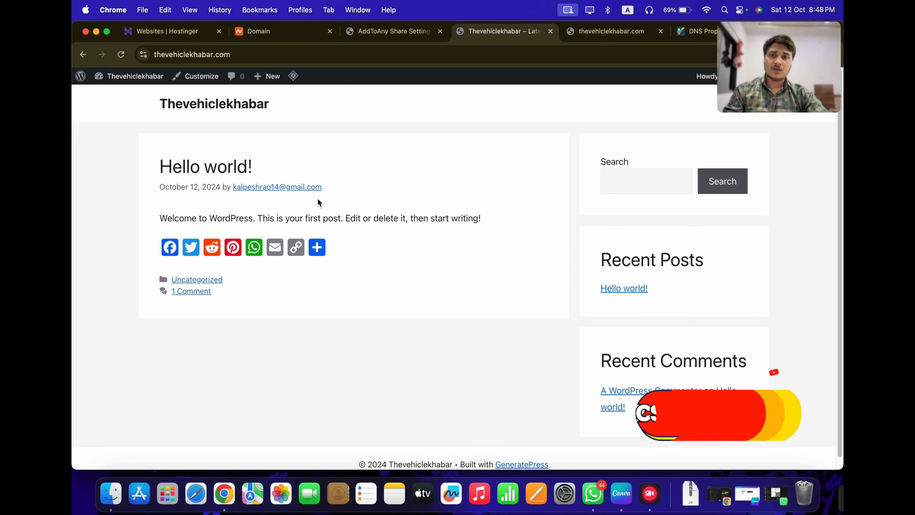
left_click(389, 30)
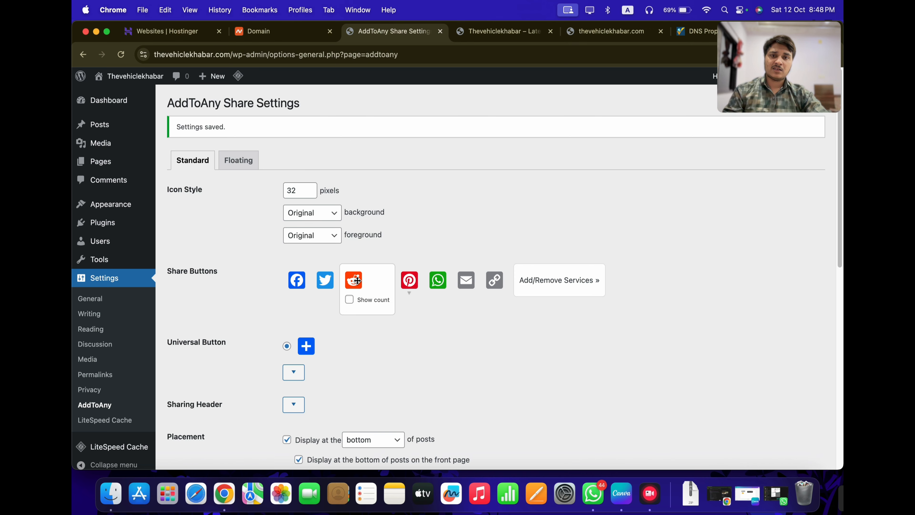
Remove Reddit and Email, place Pinterest before Copy Link, and save the share services
left_click(524, 290)
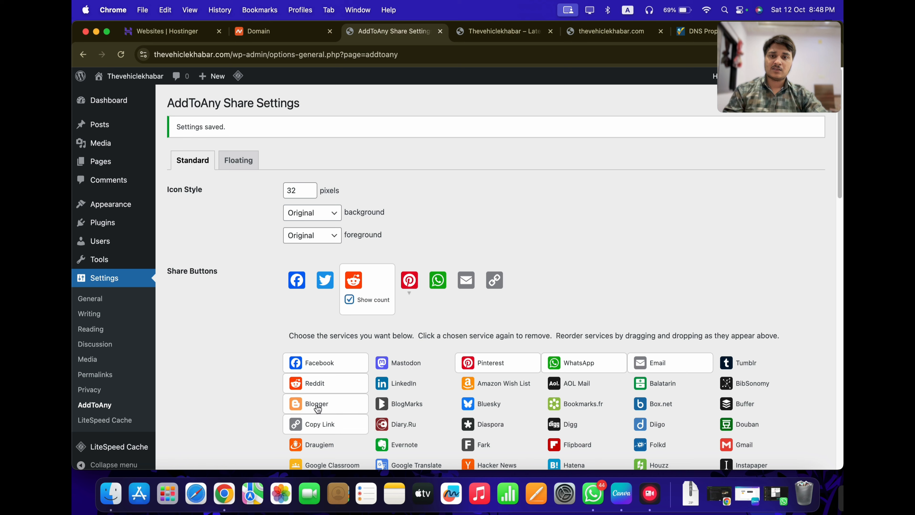
left_click(318, 382)
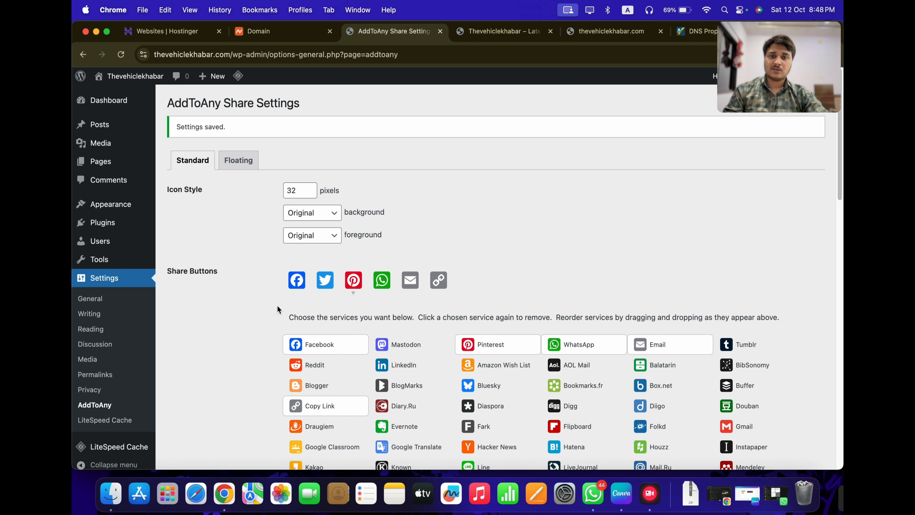
left_click(362, 283)
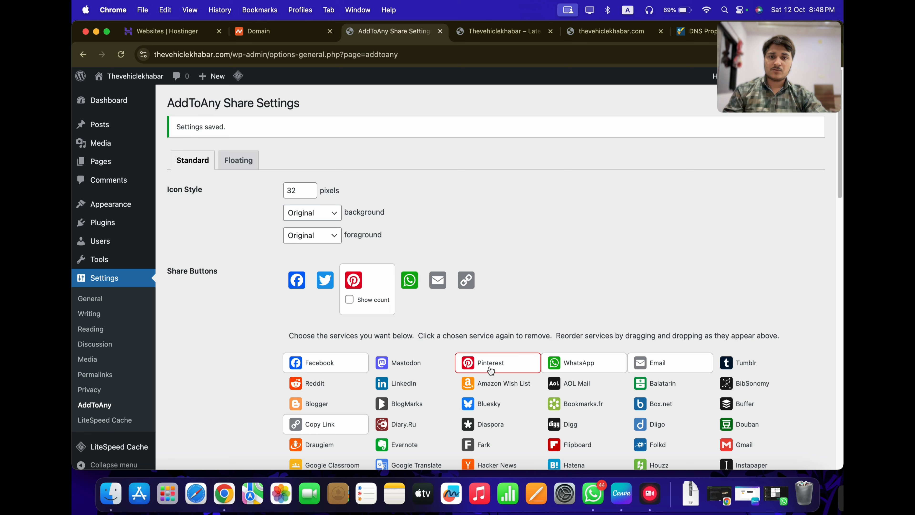
left_click(491, 370)
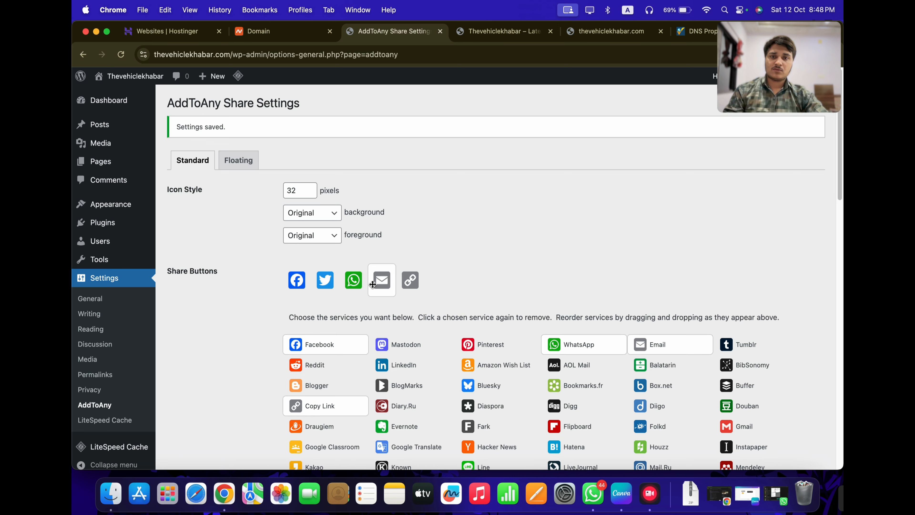
left_click(659, 351)
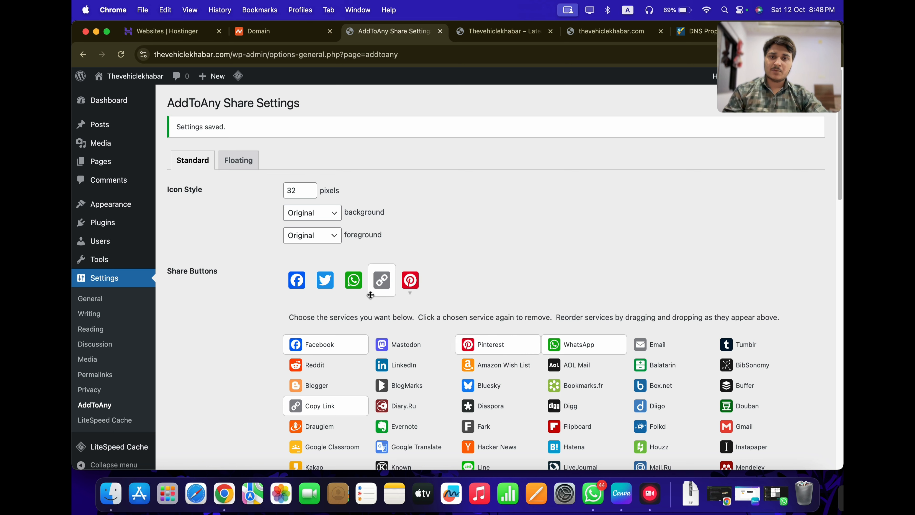
left_click_drag(371, 291, 415, 281)
scroll(464, 274, "down", 10)
scroll(437, 293, "down", 10)
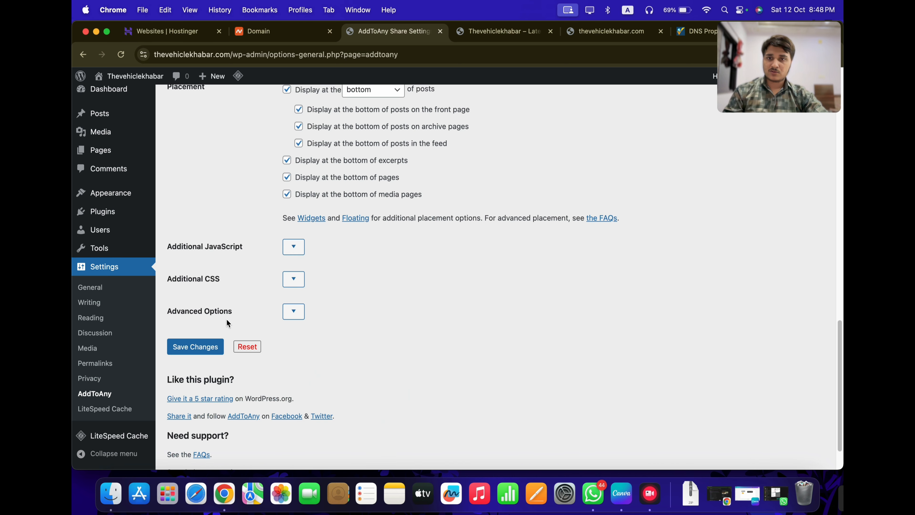
left_click(213, 347)
Purge the site cache from the homepage, check the buttons, and return to AddToAny settings
left_click(480, 35)
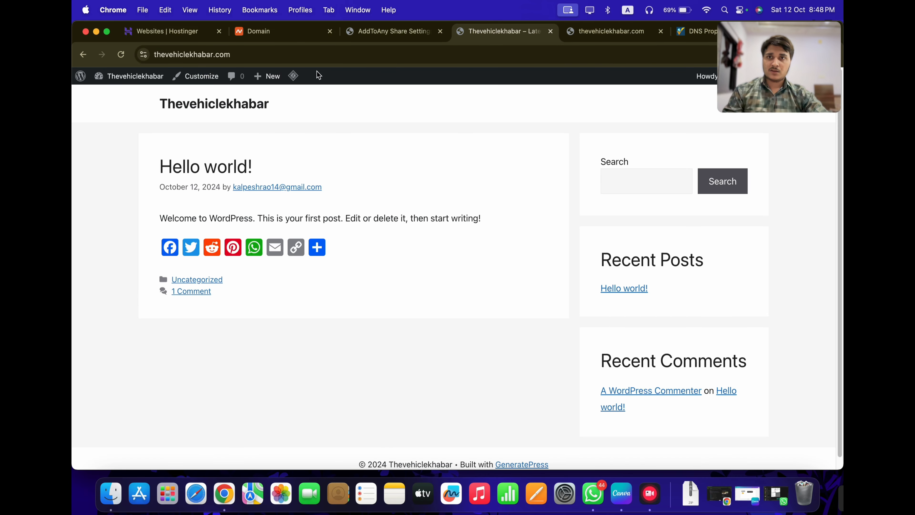
mouse_move(293, 76)
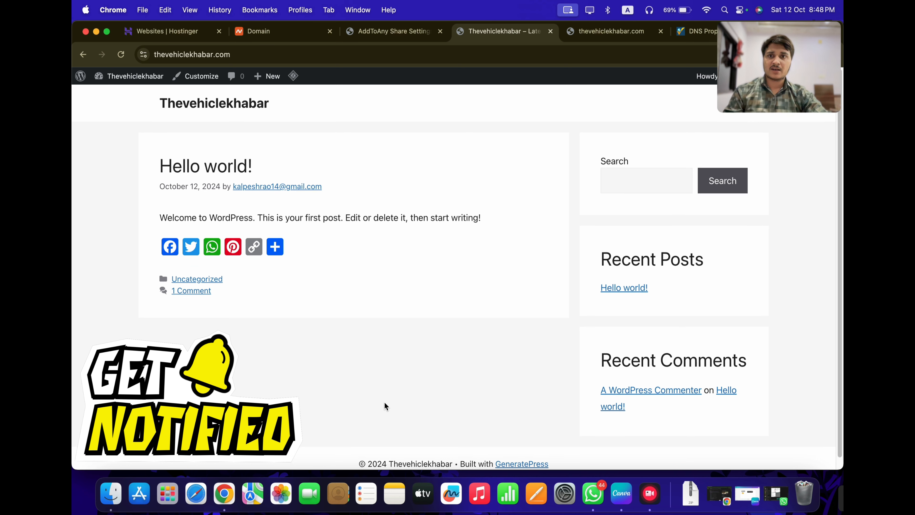
double_click(175, 107)
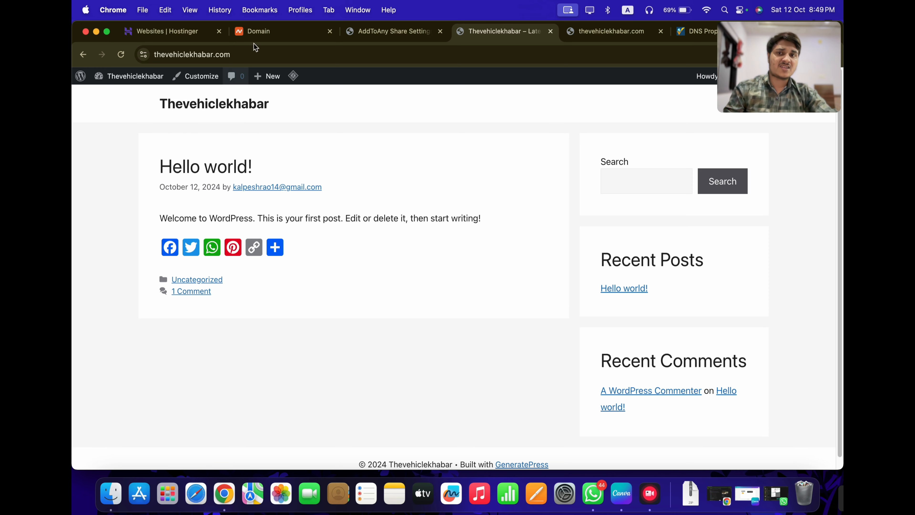
left_click(384, 37)
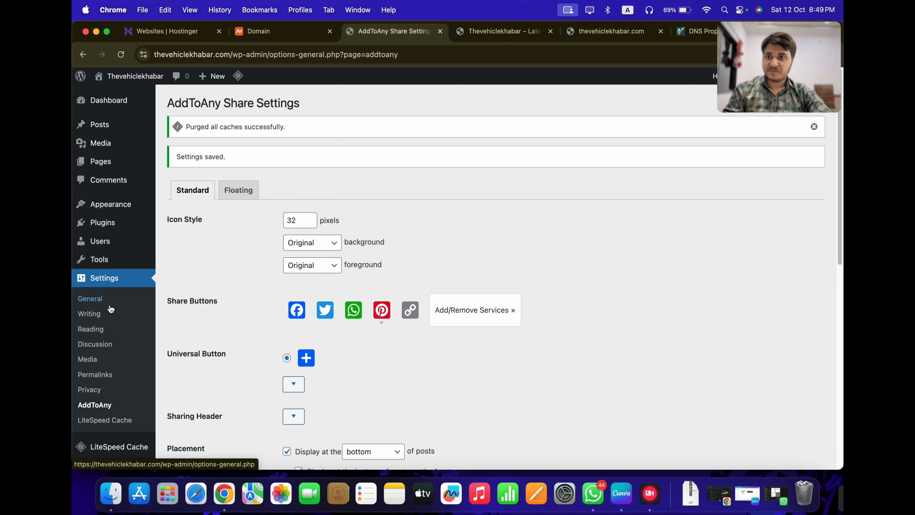
Open the administrator's profile from the All Users list
scroll(93, 295, "down", 10)
mouse_move(103, 211)
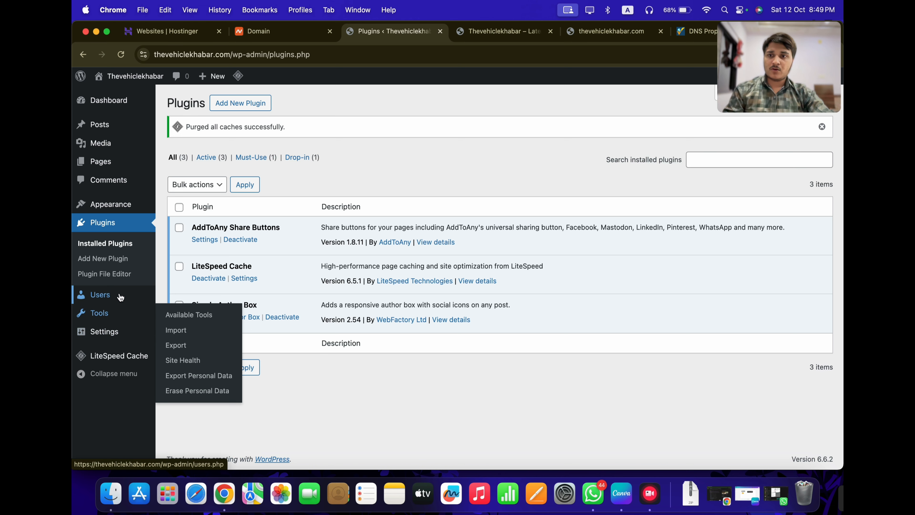
mouse_move(121, 297)
left_click(188, 299)
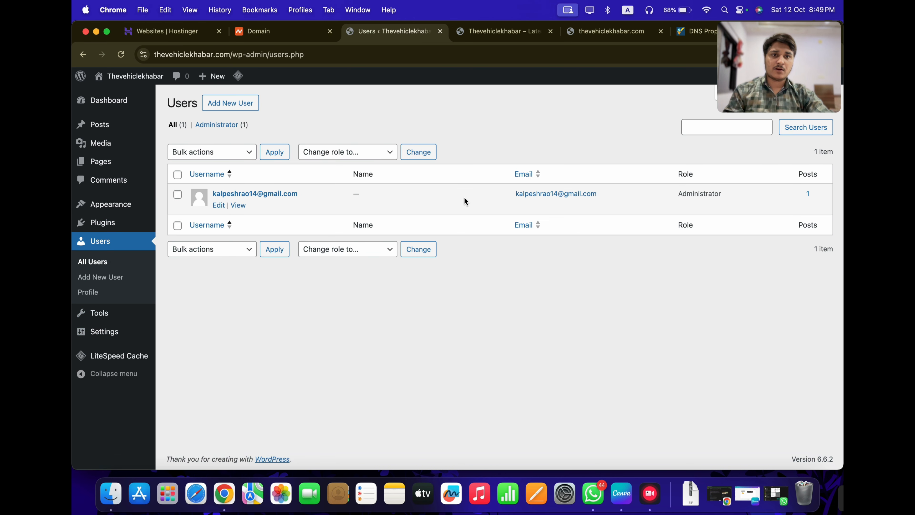
left_click(219, 205)
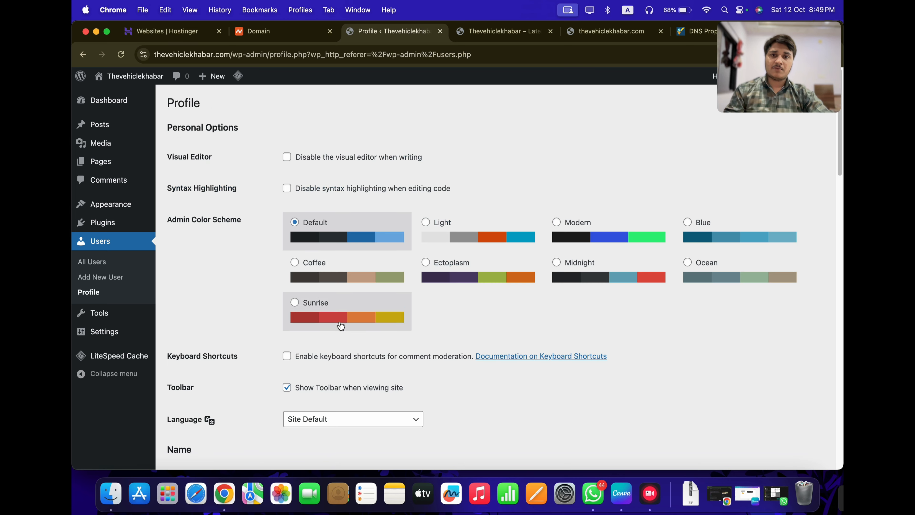
scroll(337, 328, "down", 6)
scroll(333, 338, "down", 6)
scroll(326, 198, "up", 5)
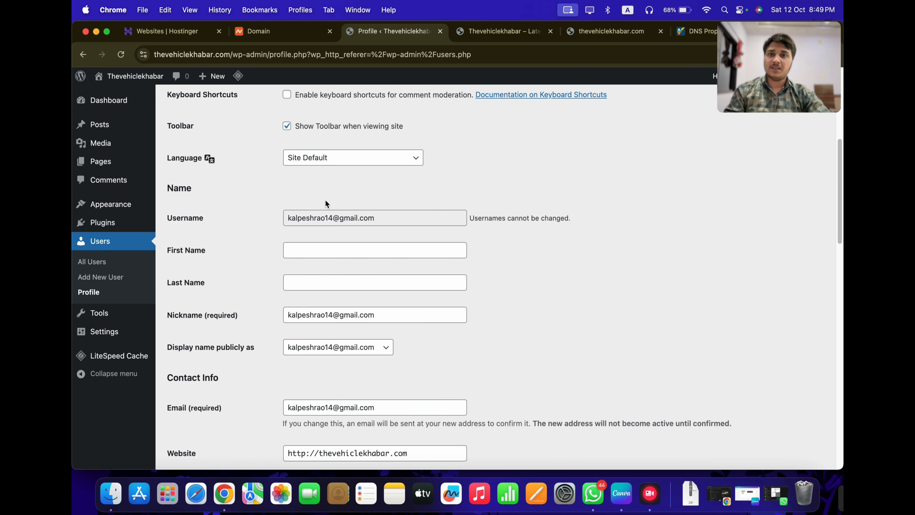
Enter the nickname and first name, display the first name publicly, and update the profile
triple_click(322, 316)
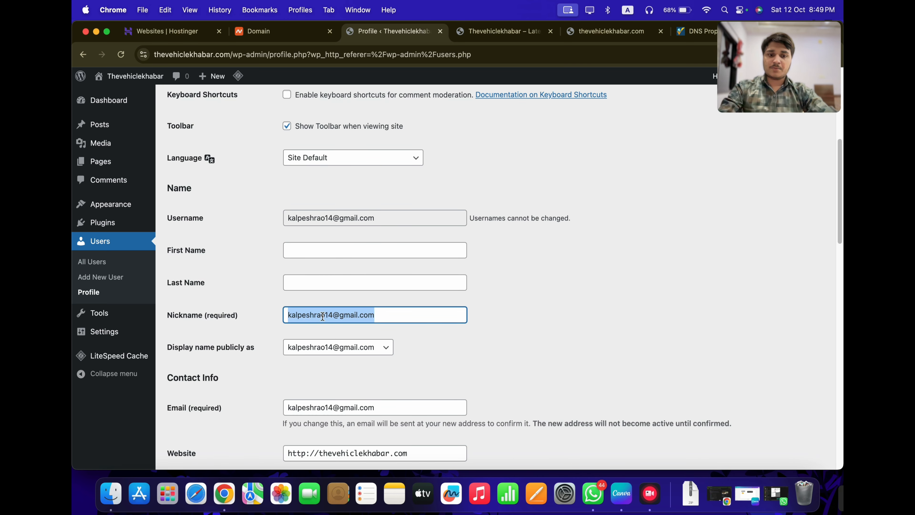
type("Kalpesh")
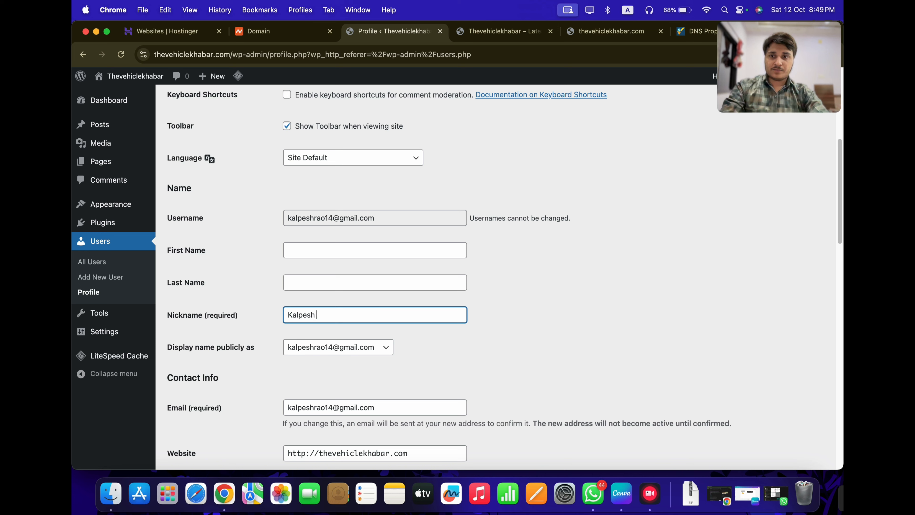
left_click(297, 249)
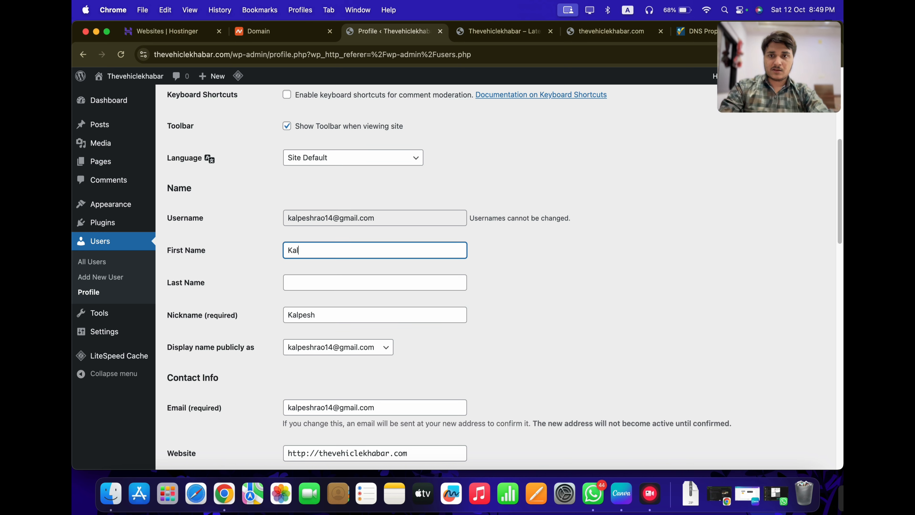
left_click(375, 282)
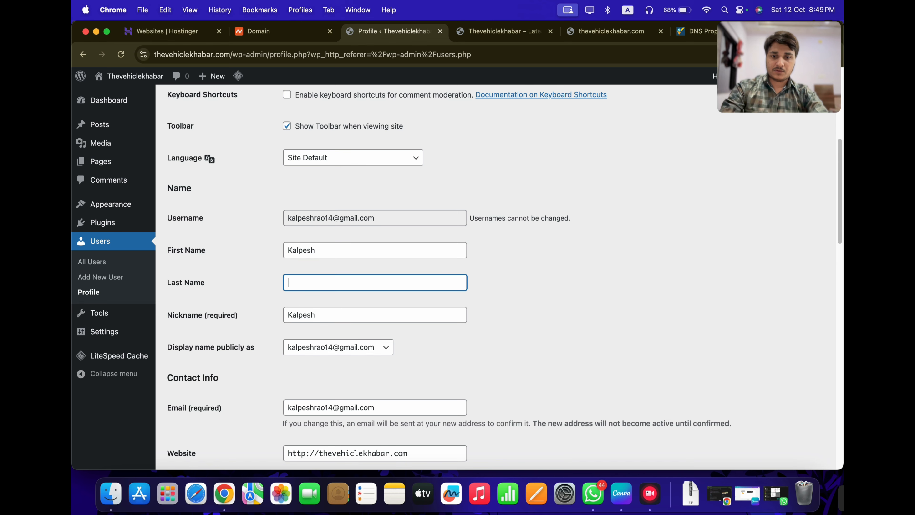
left_click(329, 355)
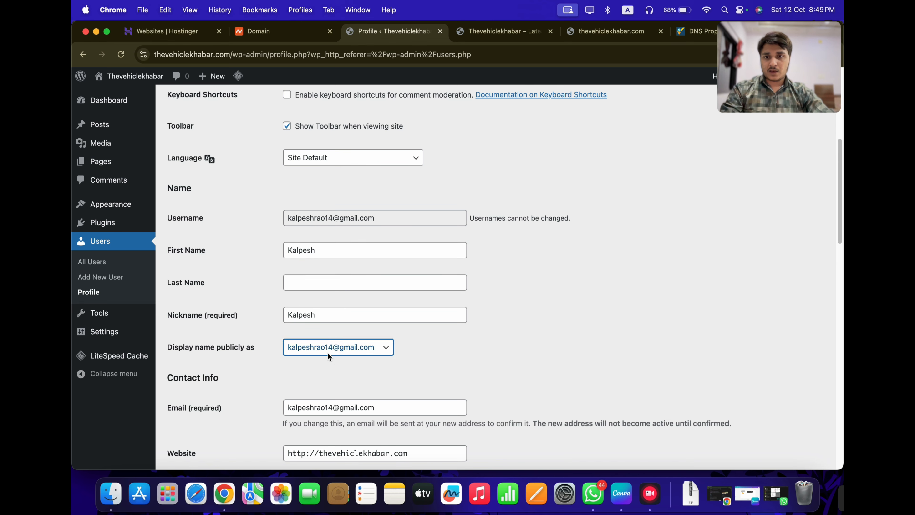
left_click(308, 361)
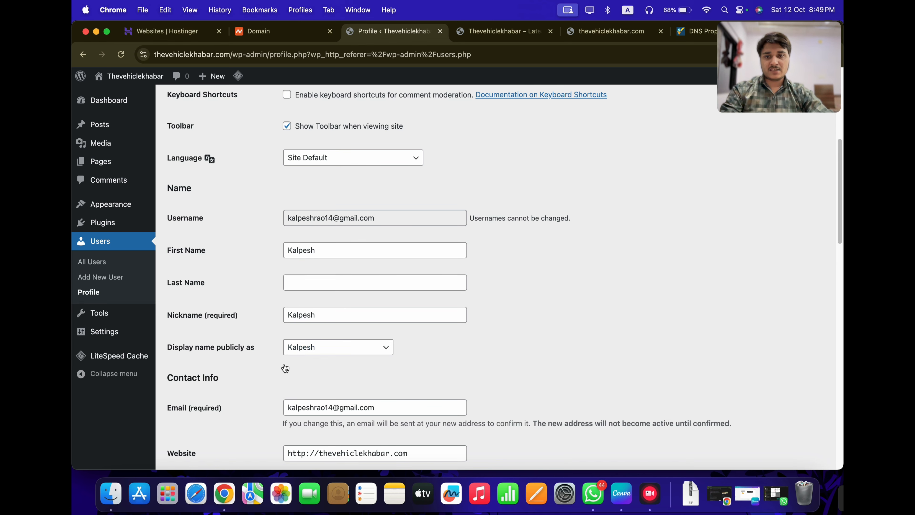
scroll(284, 368, "down", 15)
scroll(284, 368, "down", 8)
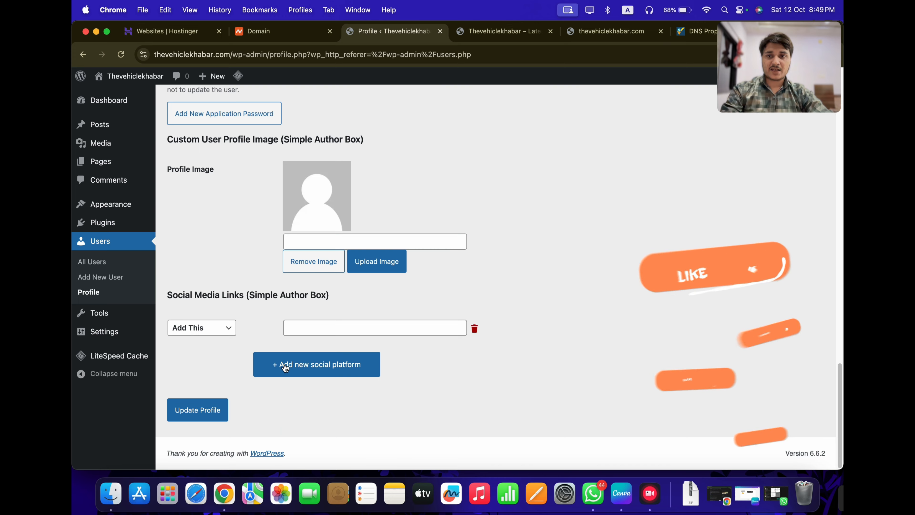
left_click(182, 413)
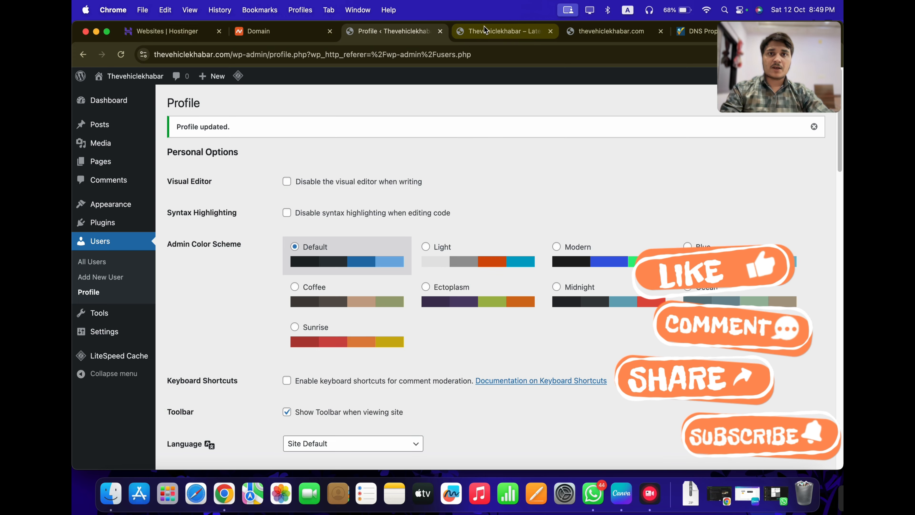
Open the Hello world! post on the live site to see its author credit
key("ctrl+Tab")
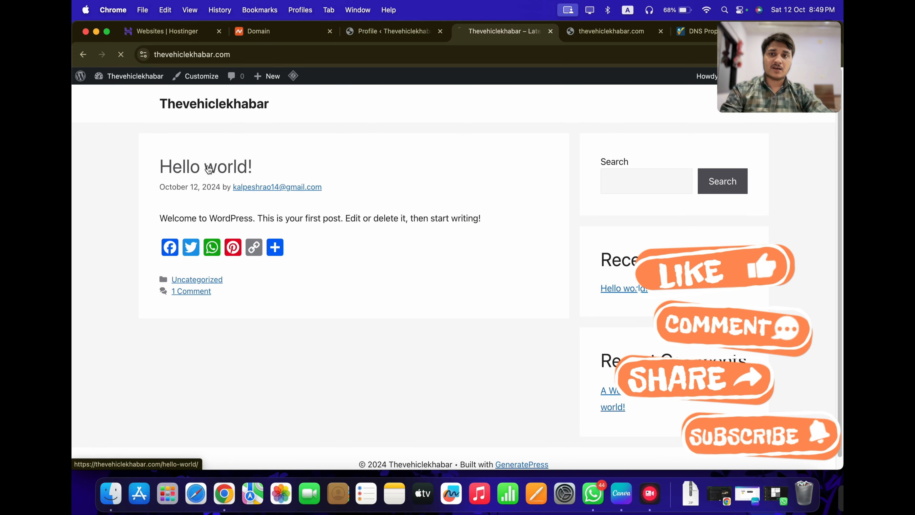
left_click(204, 186)
scroll(244, 323, "down", 10)
scroll(244, 323, "up", 6)
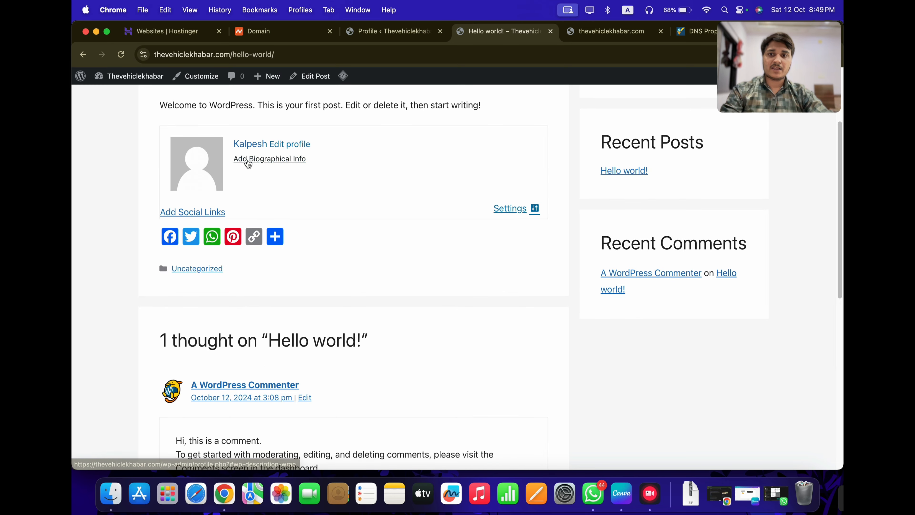
scroll(246, 190, "up", 3)
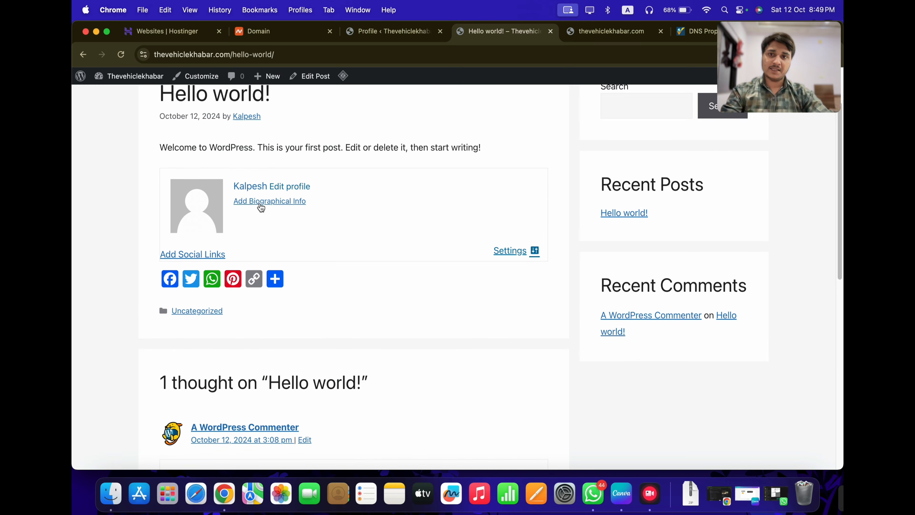
Set the profile's public display name back to the e-mail address
left_click(396, 38)
scroll(340, 325, "down", 10)
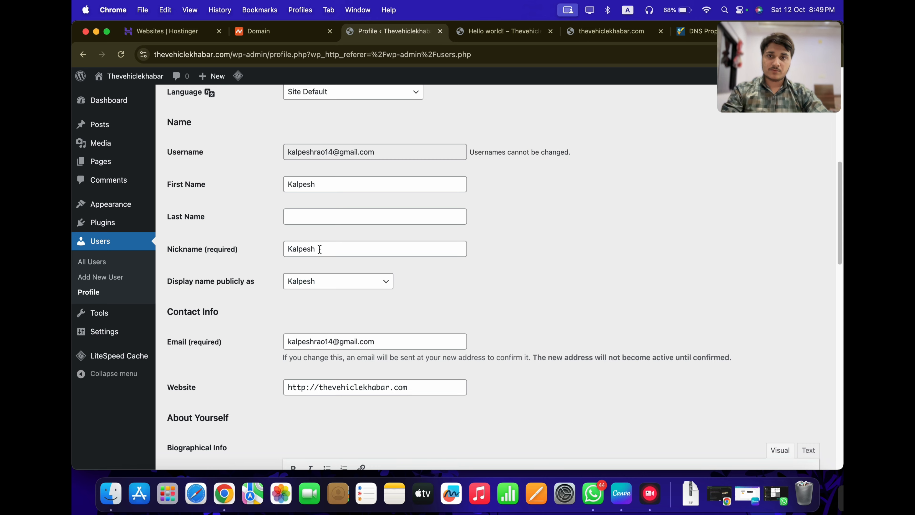
left_click(319, 281)
left_click(322, 298)
scroll(297, 320, "down", 6)
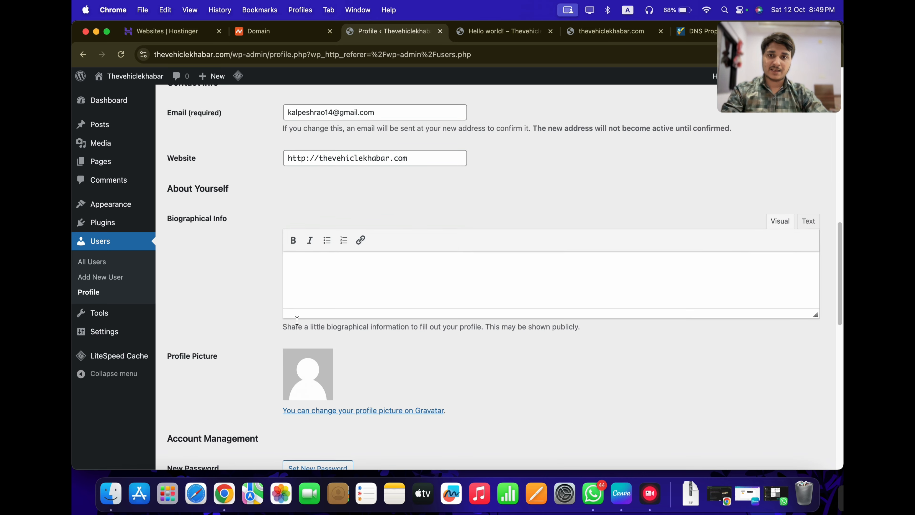
scroll(297, 320, "down", 10)
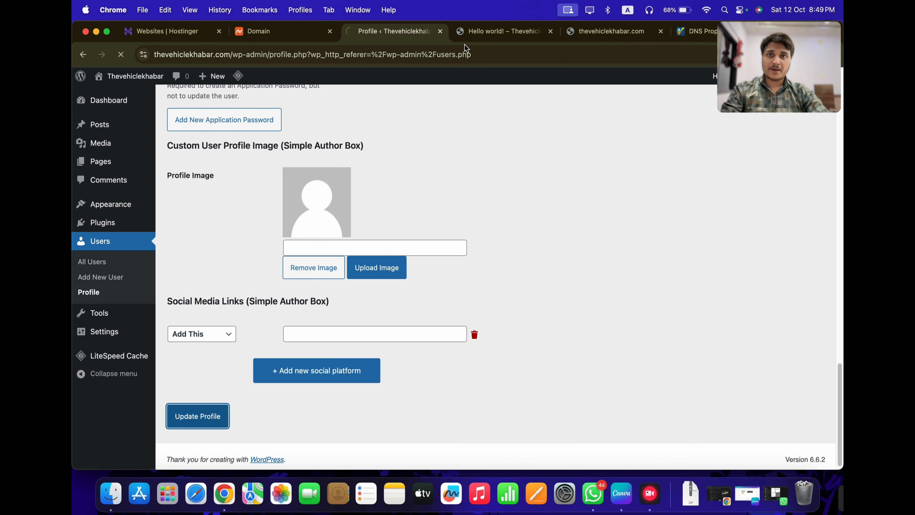
Recheck the post, then switch the display name to the first name and update the profile
left_click(485, 28)
mouse_move(343, 76)
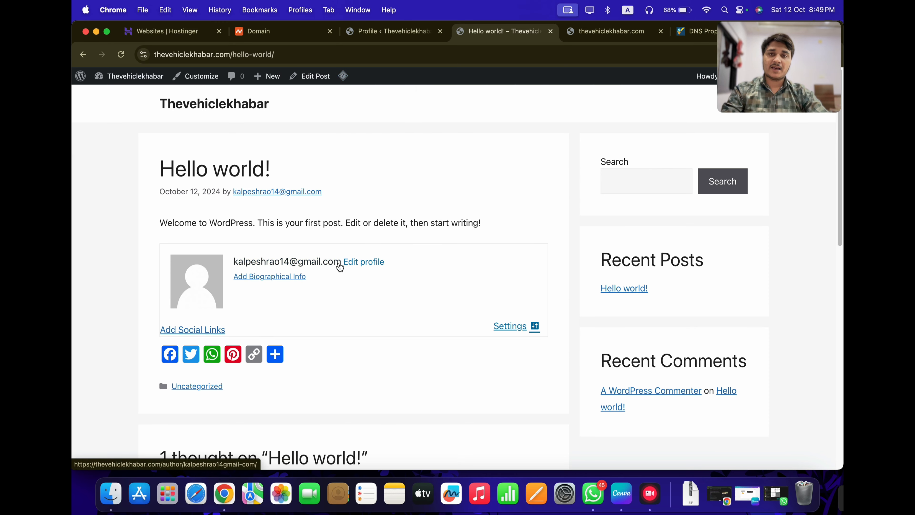
scroll(386, 350, "down", 15)
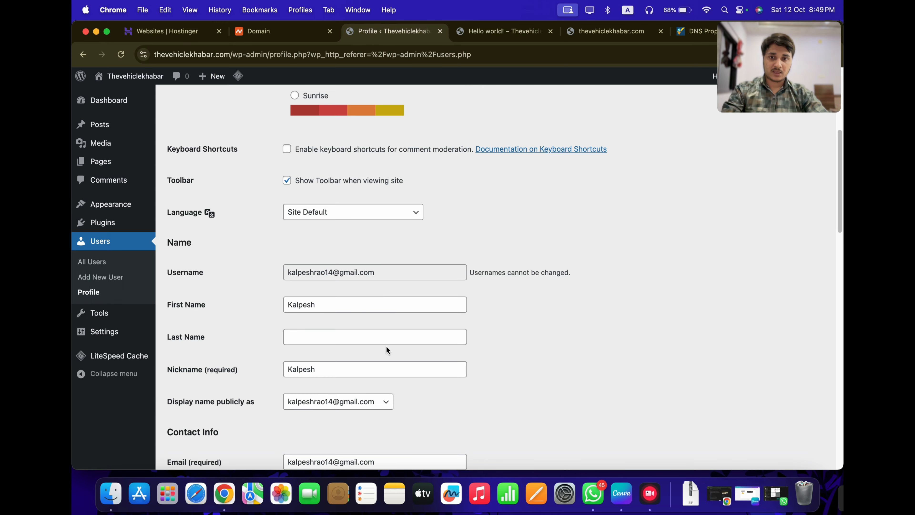
scroll(370, 290, "up", 4)
left_click(362, 141)
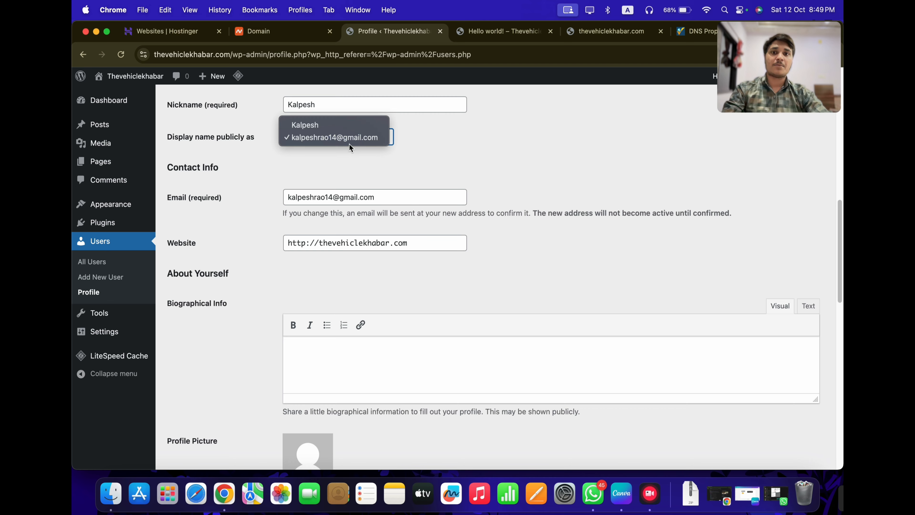
left_click(324, 124)
scroll(318, 246, "down", 15)
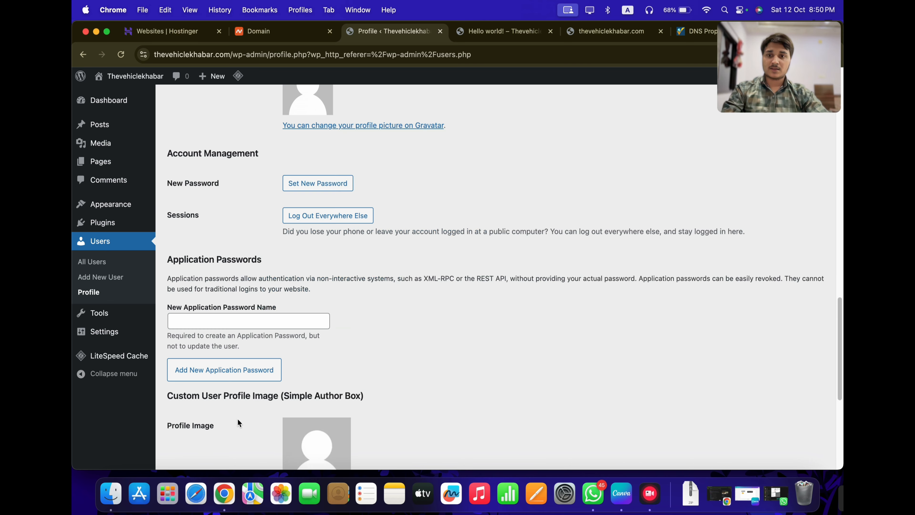
left_click(197, 409)
Purge the entire LiteSpeed cache and reload the Hello world! post and home page
left_click(498, 34)
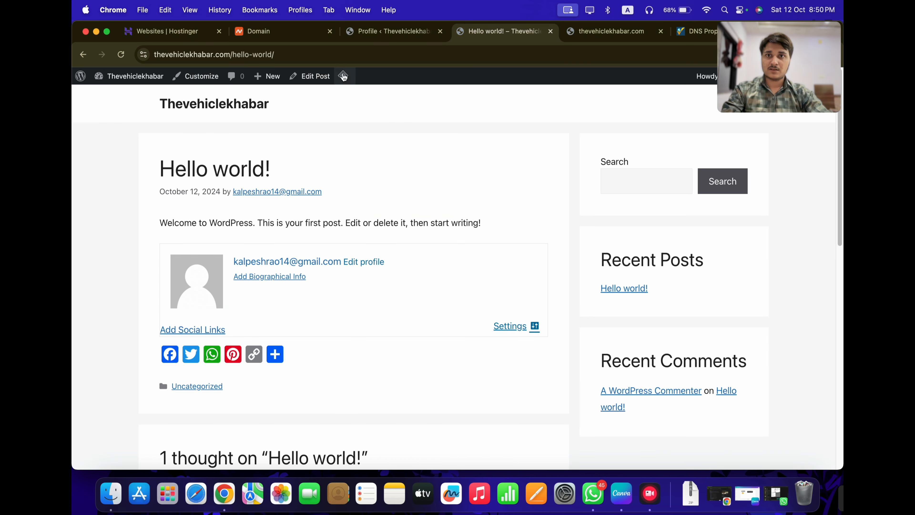
mouse_move(343, 77)
left_click(348, 125)
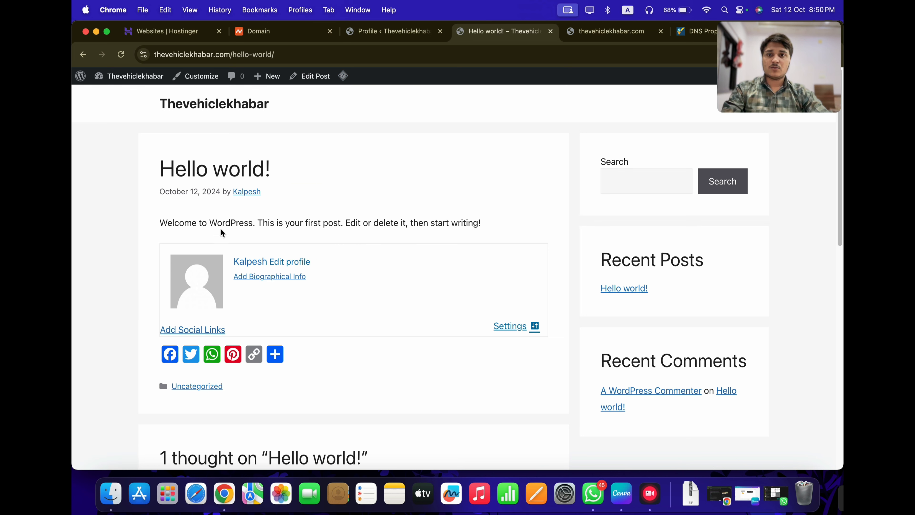
left_click_drag(166, 220, 498, 221)
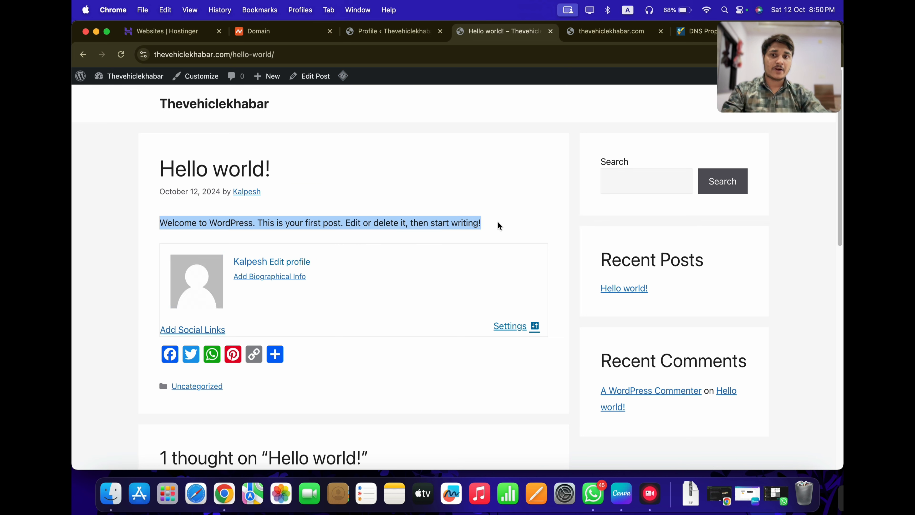
left_click(498, 223)
scroll(491, 239, "down", 5)
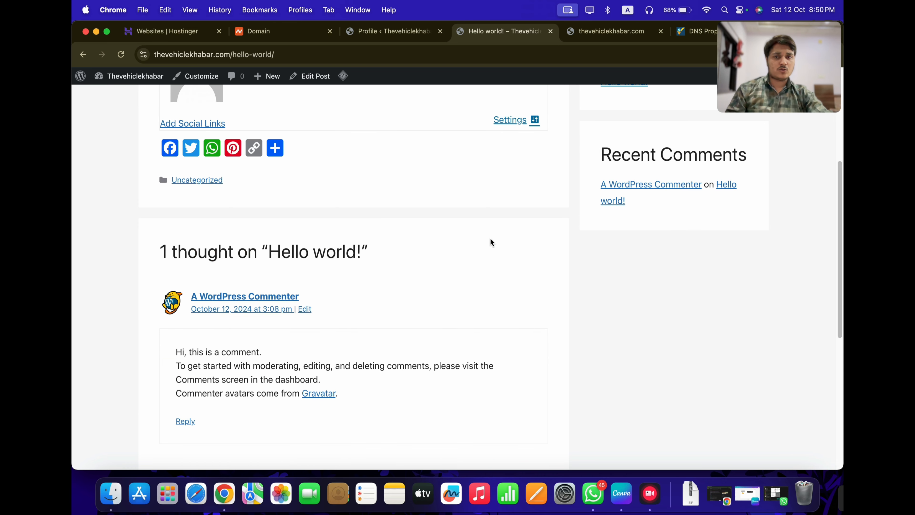
scroll(490, 241, "up", 5)
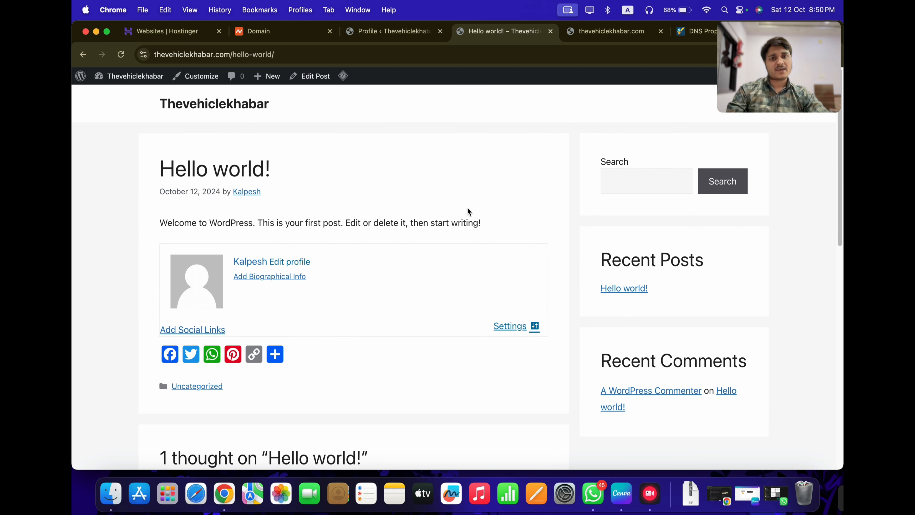
left_click(591, 31)
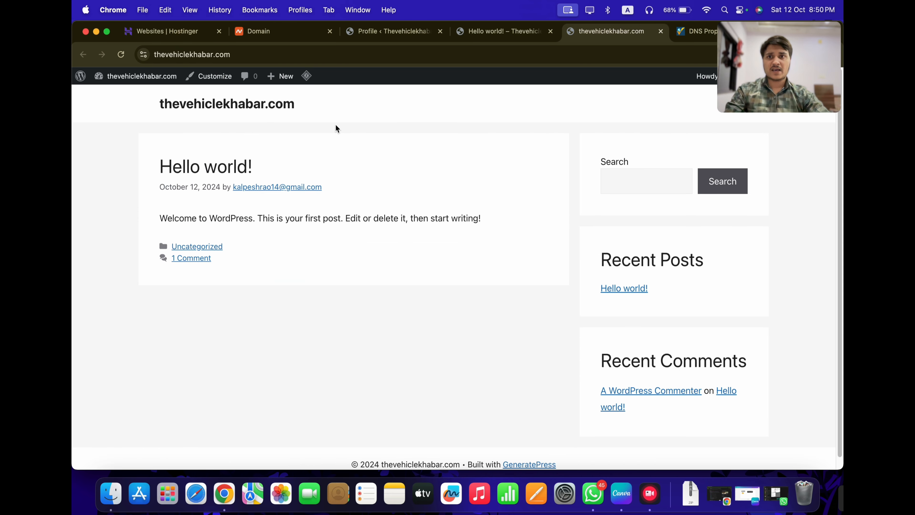
left_click(121, 55)
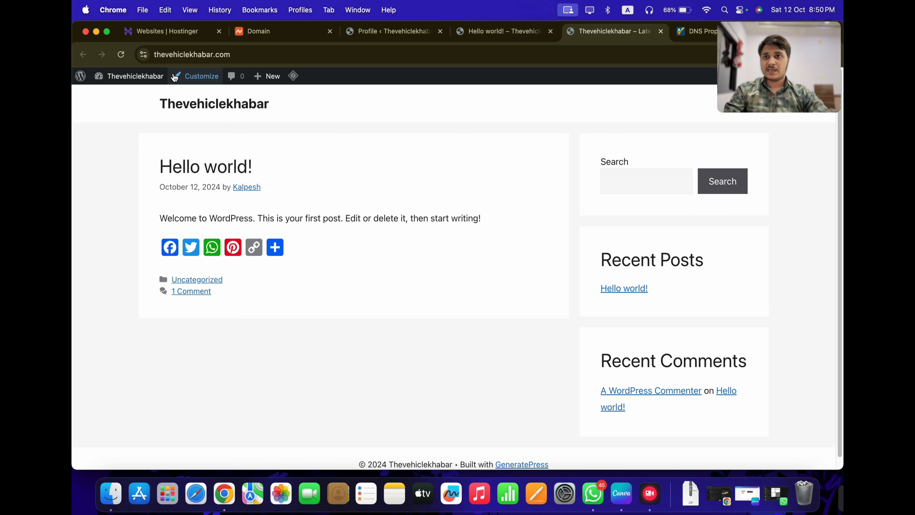
Open the site Customizer and look at the Site Identity section
left_click(190, 77)
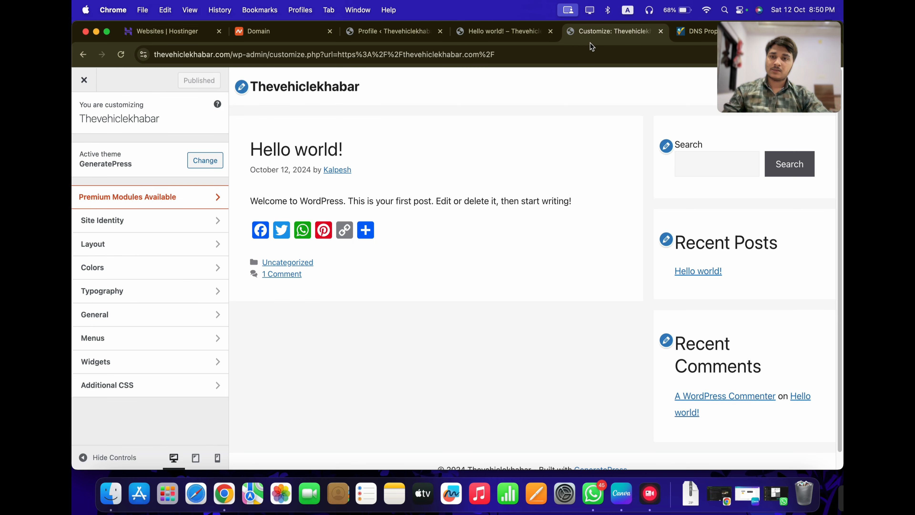
left_click_drag(590, 42, 480, 40)
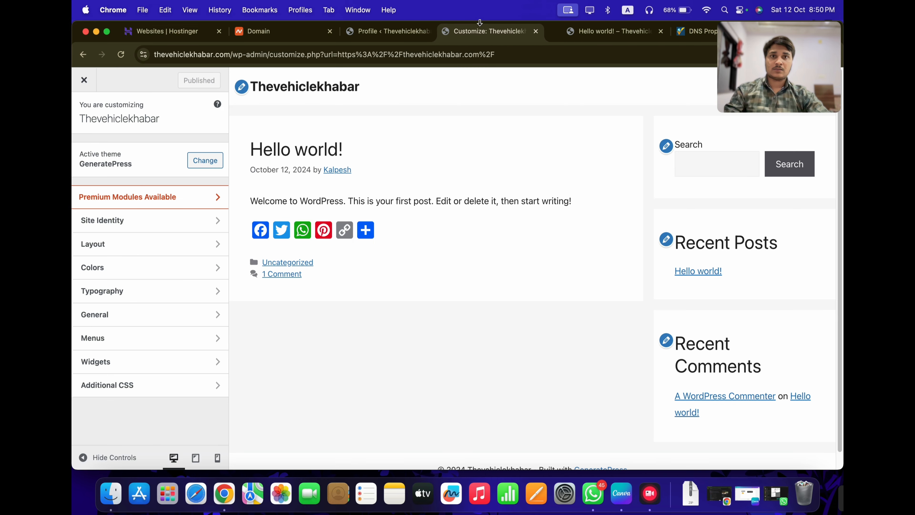
left_click(148, 227)
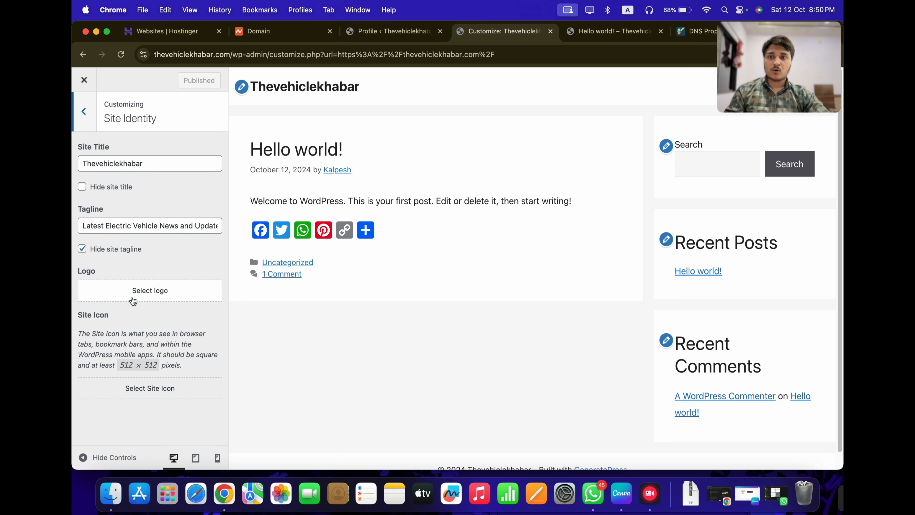
left_click(84, 112)
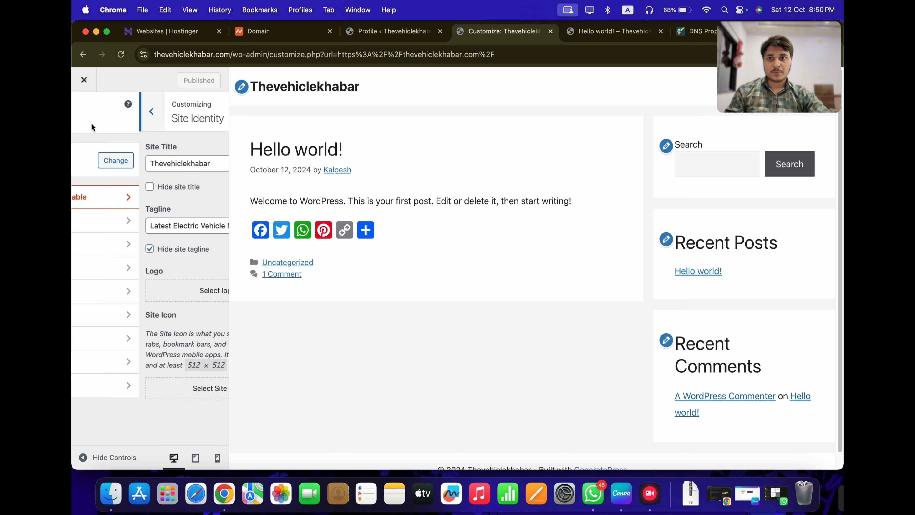
Browse the Layout > Header settings, then return to the main Customizer sections
left_click(119, 256)
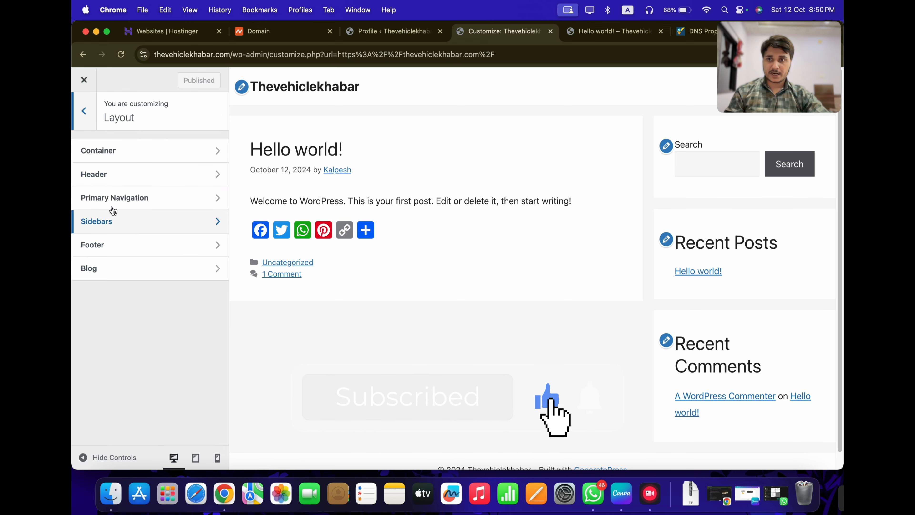
left_click(113, 179)
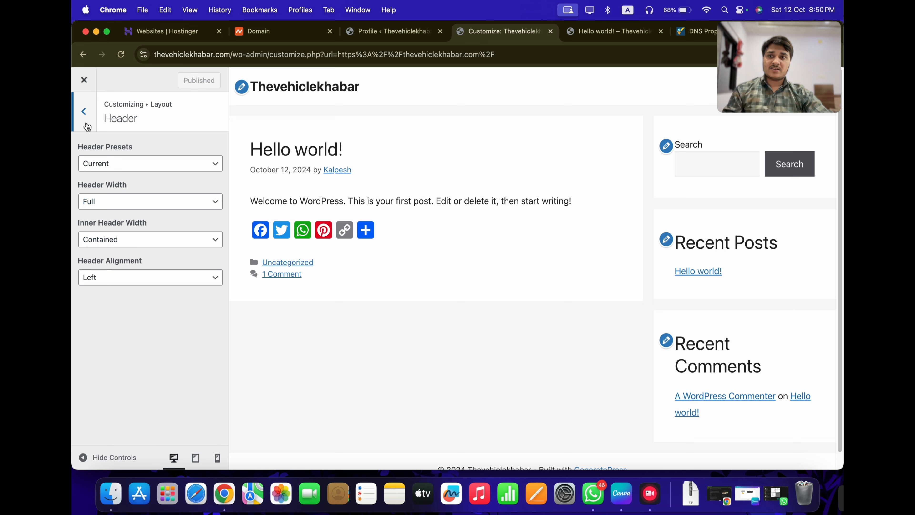
left_click(86, 112)
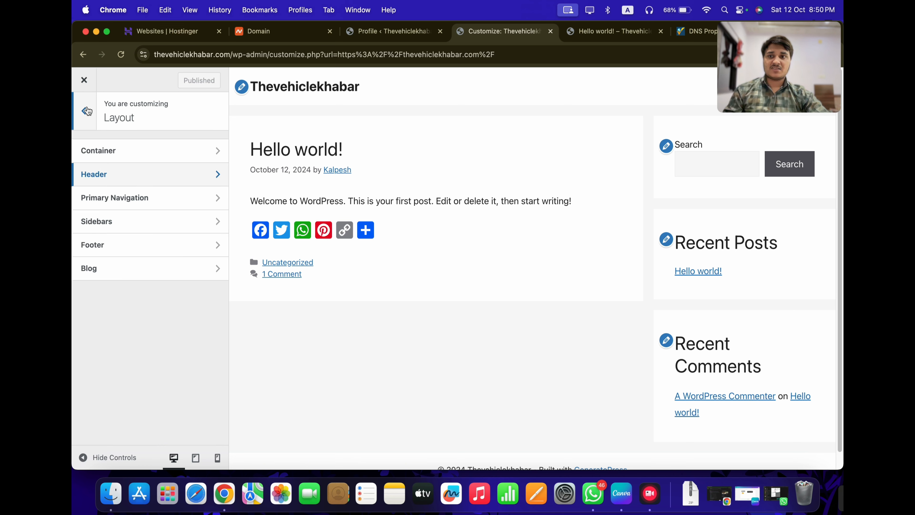
left_click(86, 111)
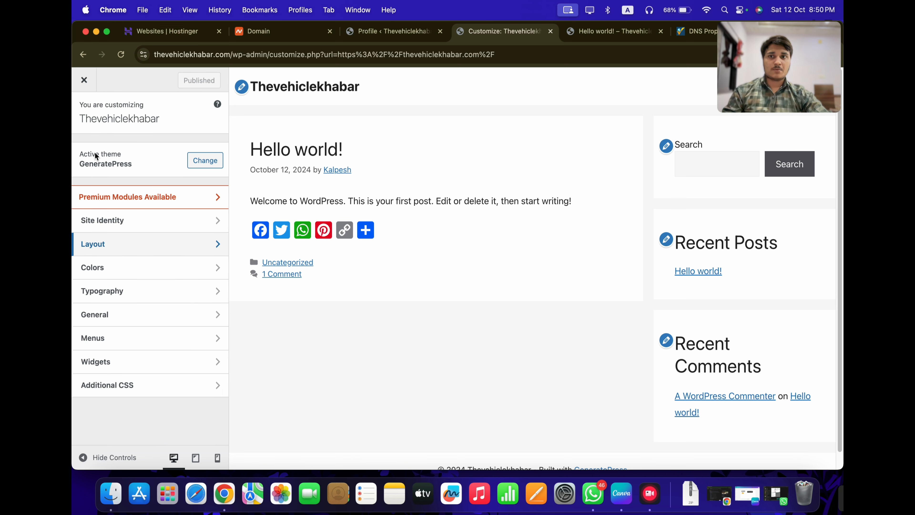
In Colors, try red for the header background, then restore its default #f9f9f9
left_click(112, 276)
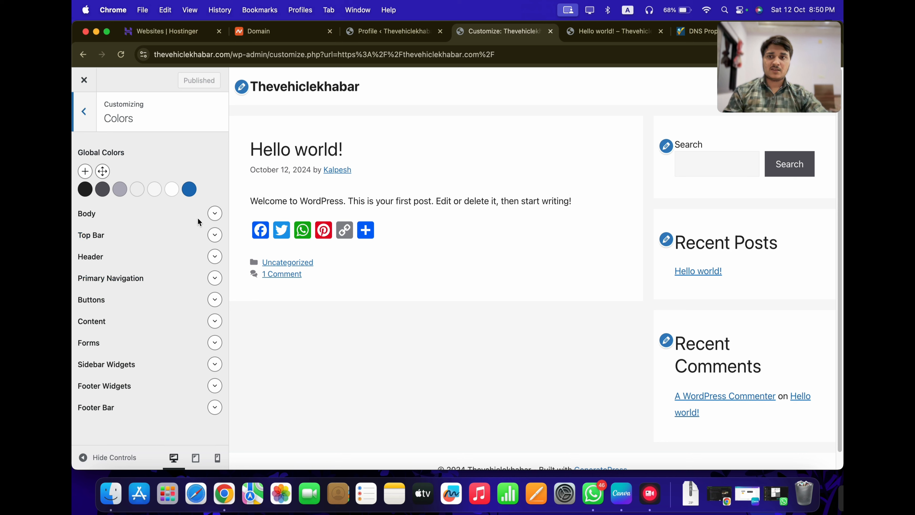
left_click(216, 256)
scroll(180, 303, "down", 4)
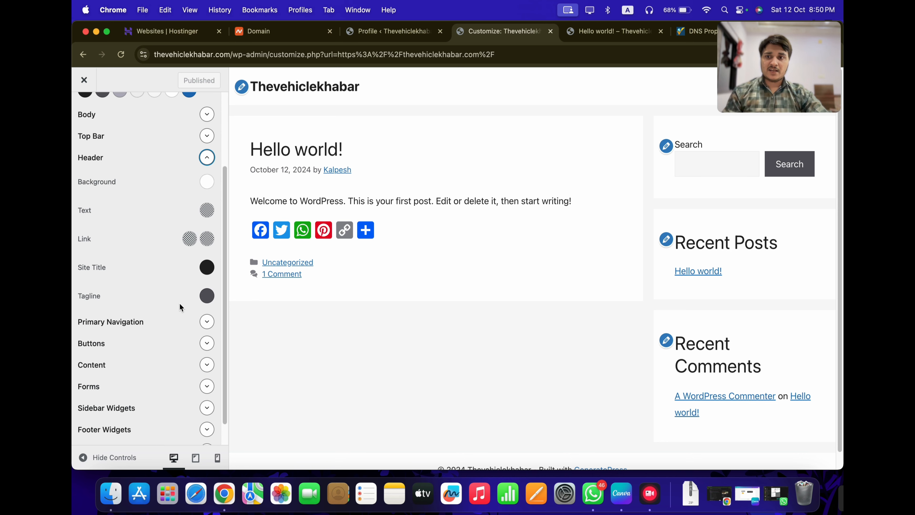
scroll(198, 222, "up", 3)
left_click(206, 242)
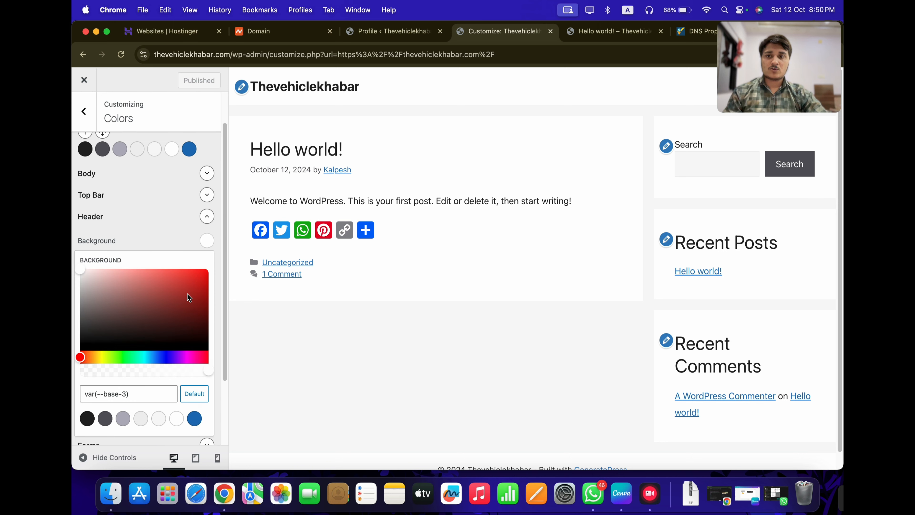
left_click_drag(187, 293, 214, 248)
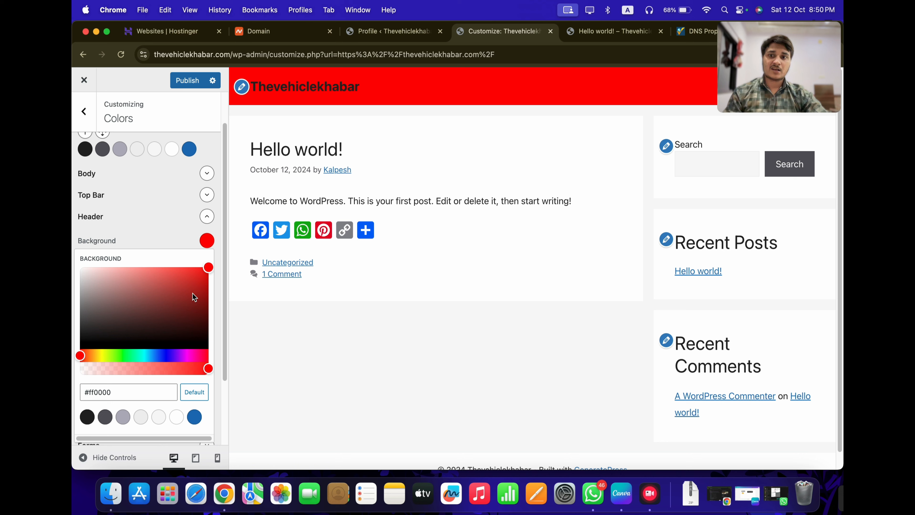
left_click_drag(194, 296, 80, 270)
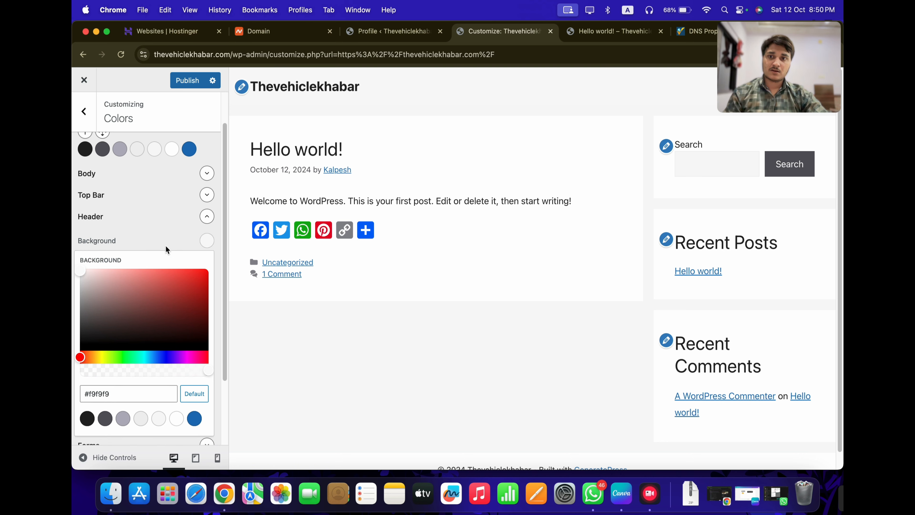
left_click(194, 393)
left_click(175, 224)
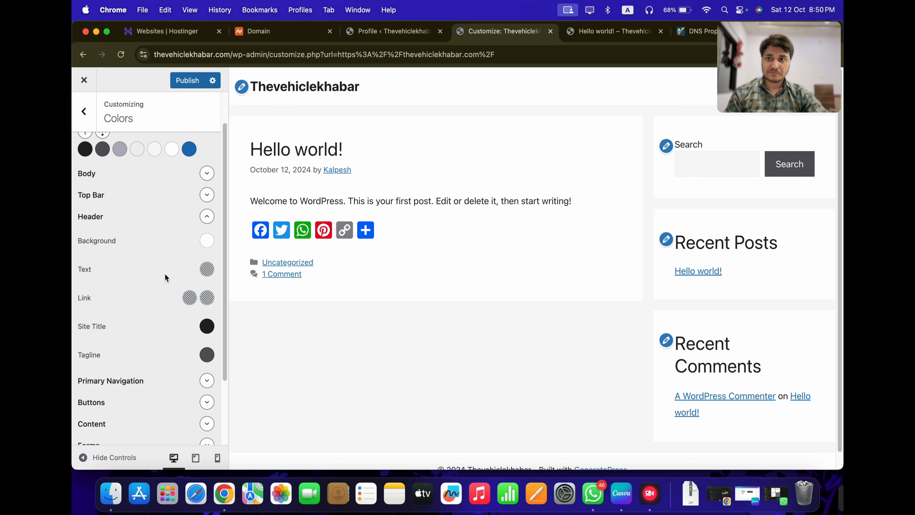
Try red for the site title colour, then set it to black #000000
scroll(128, 203, "down", 3)
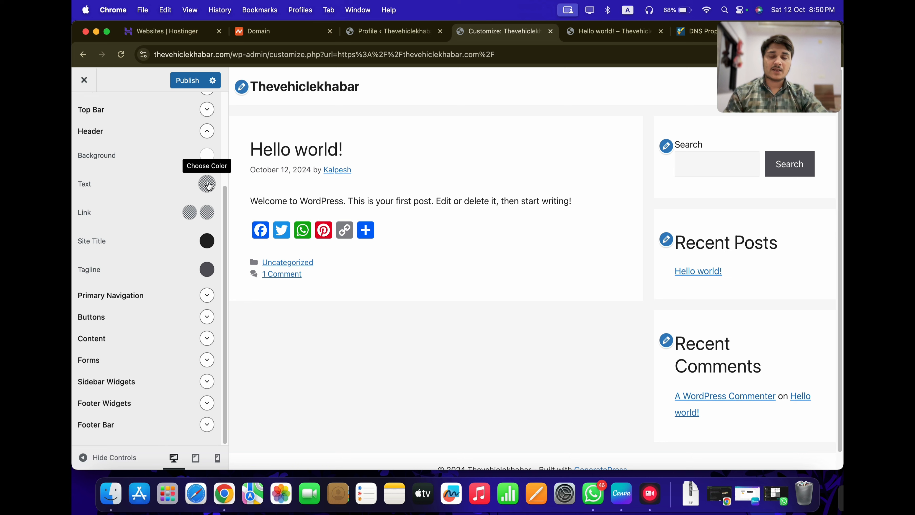
left_click(206, 241)
left_click_drag(162, 307, 208, 266)
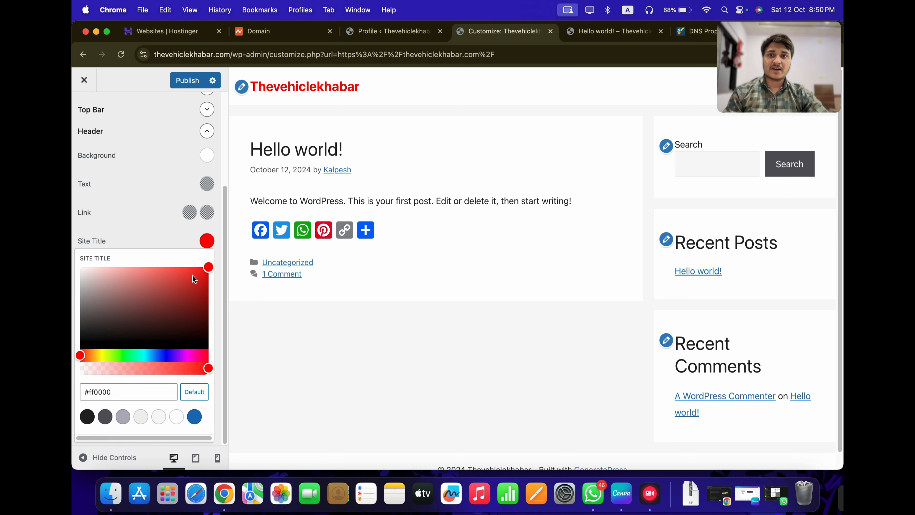
left_click_drag(164, 293, 81, 346)
left_click(150, 215)
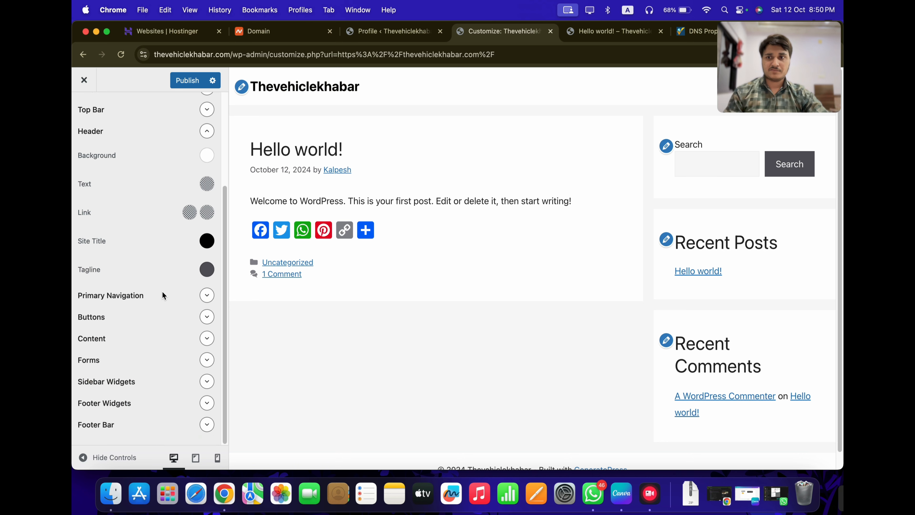
Set the button background to green #267300 and its hover background to #319102
left_click(207, 317)
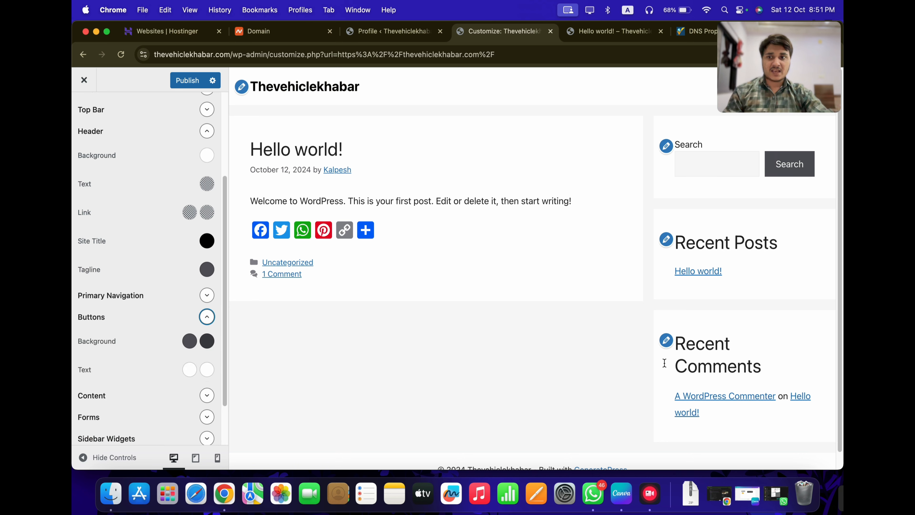
left_click(189, 341)
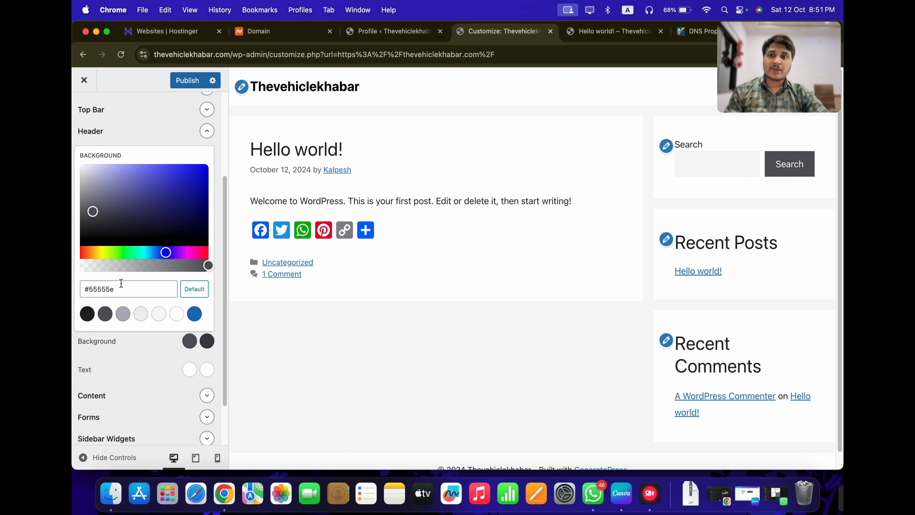
left_click_drag(136, 254, 116, 254)
left_click_drag(93, 211, 214, 200)
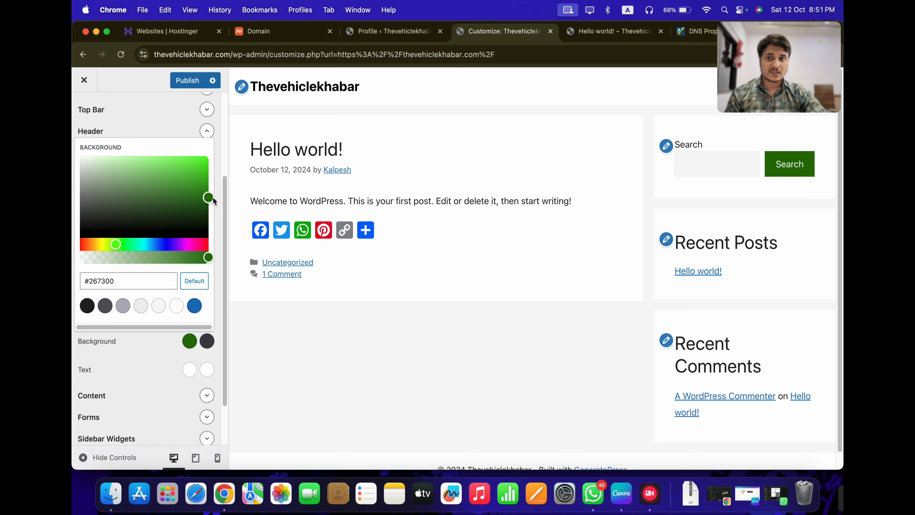
triple_click(161, 284)
key("super+c")
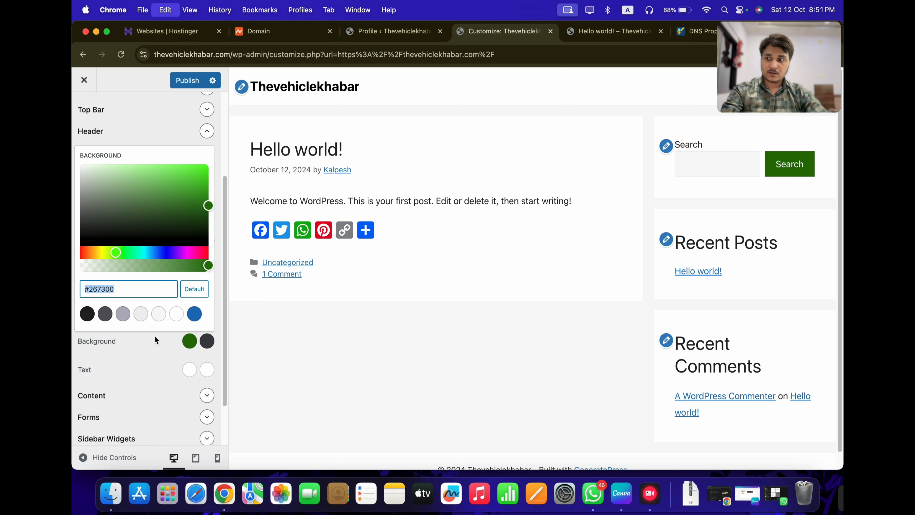
left_click(198, 343)
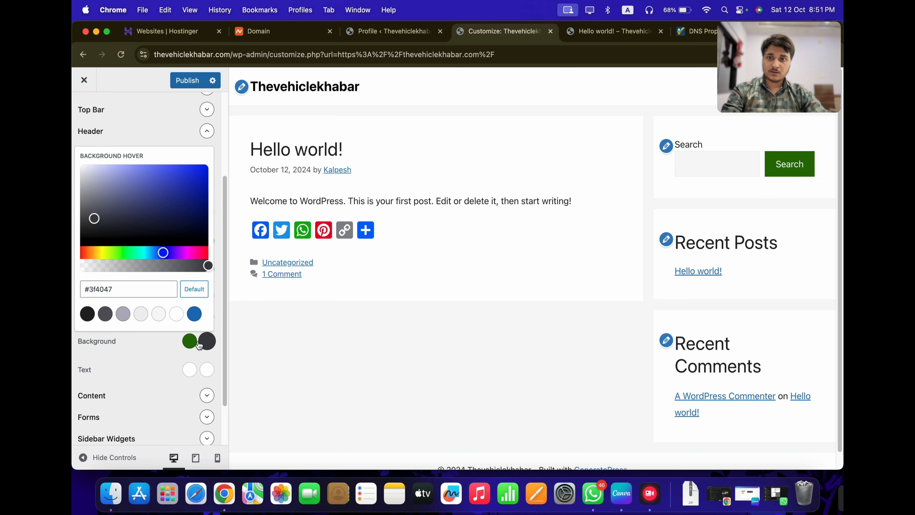
triple_click(147, 287)
key("super+v")
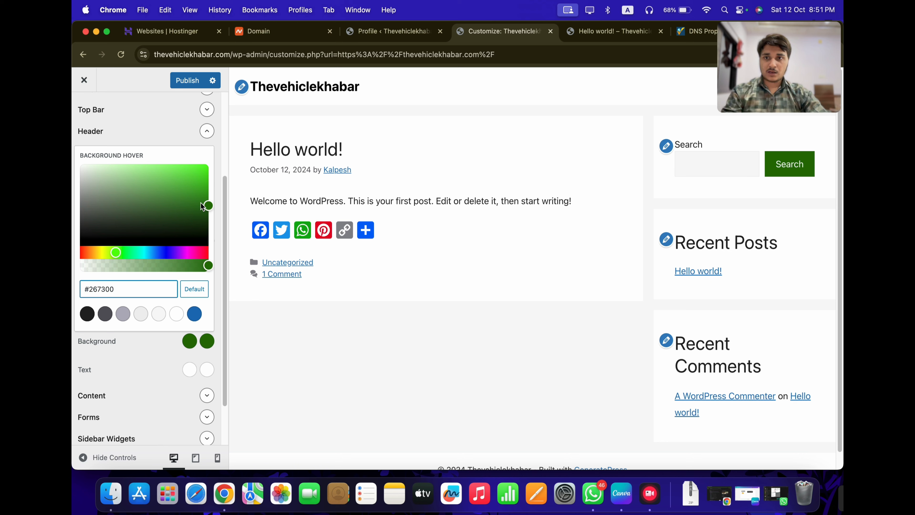
left_click_drag(203, 206, 207, 197)
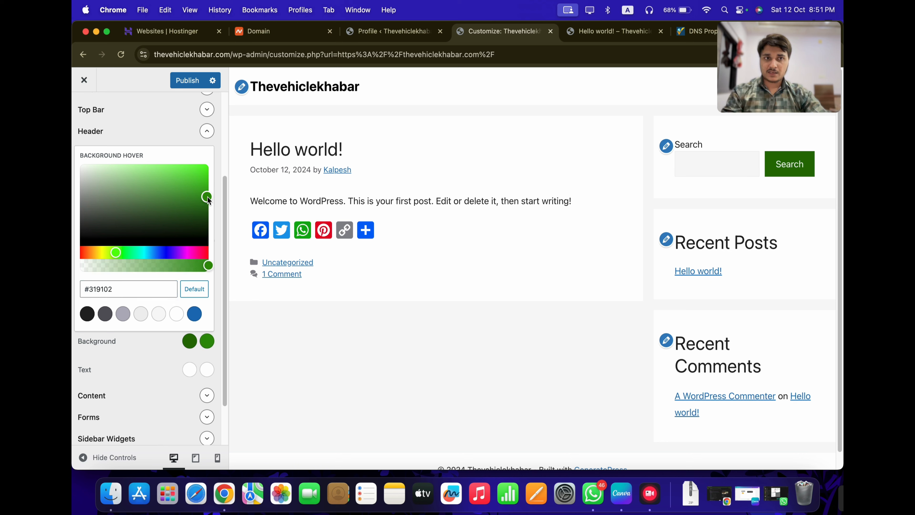
left_click(155, 396)
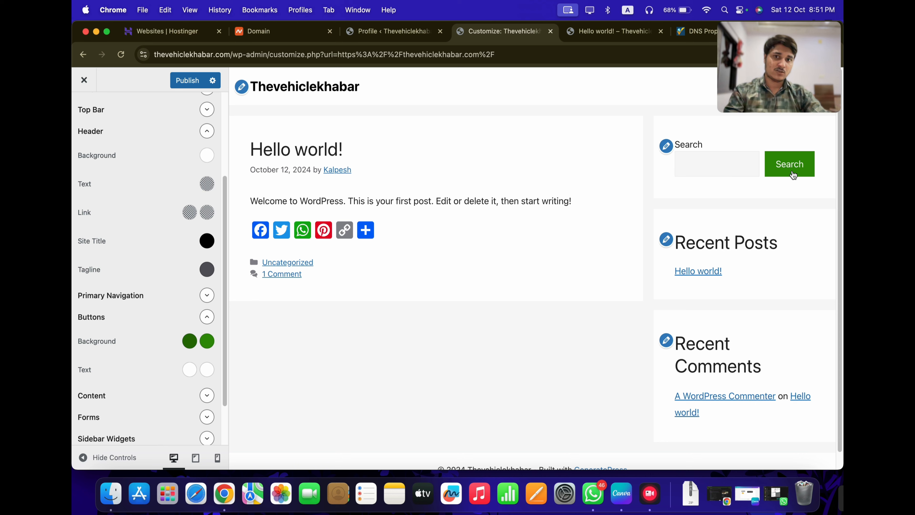
Try grey #d2d2d2 for the button text, keeping it white #ffffff
scroll(124, 374, "down", 2)
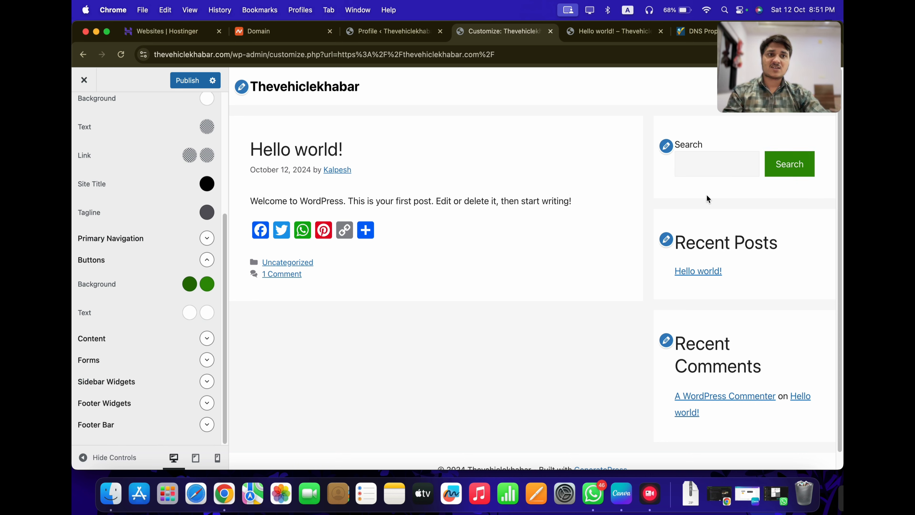
left_click(190, 312)
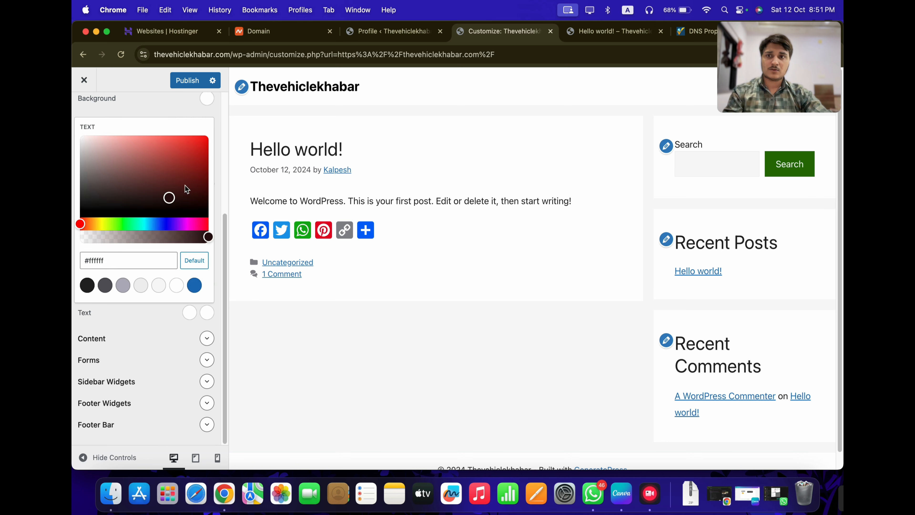
left_click_drag(185, 185, 77, 129)
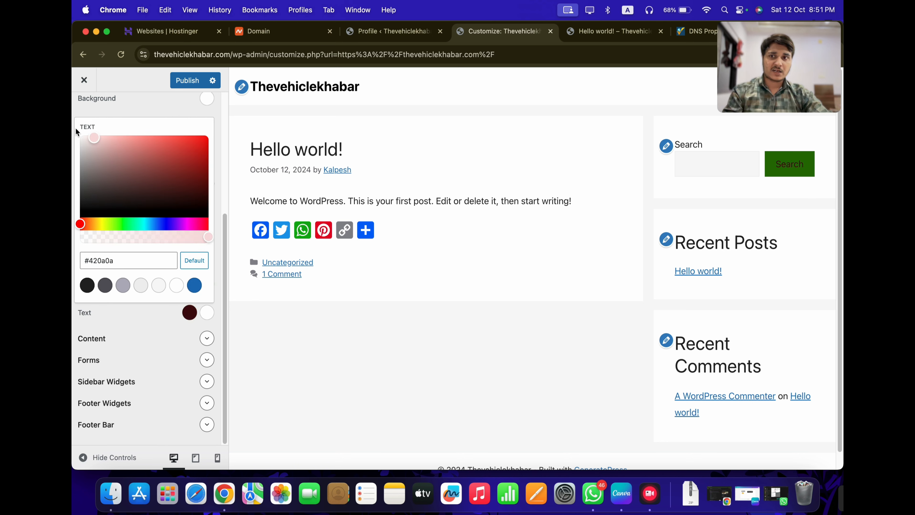
left_click(161, 348)
scroll(542, 368, "down", 1)
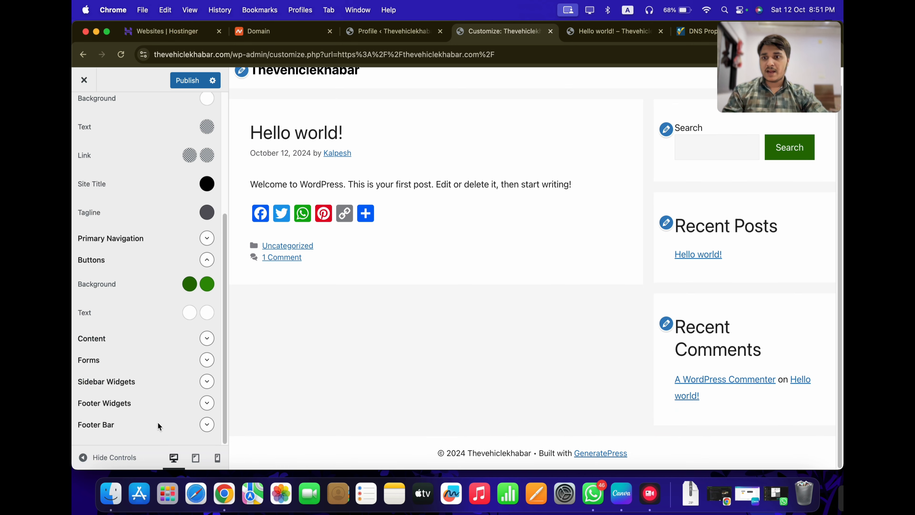
Try red #fa0000 for the footer bar background, restore its default, and go back to the main sections
left_click(207, 425)
scroll(154, 418, "down", 3)
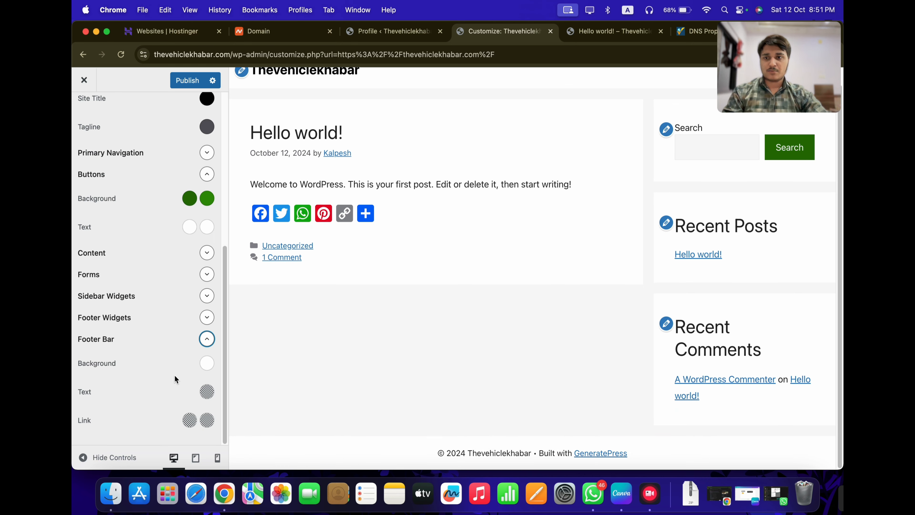
left_click(208, 364)
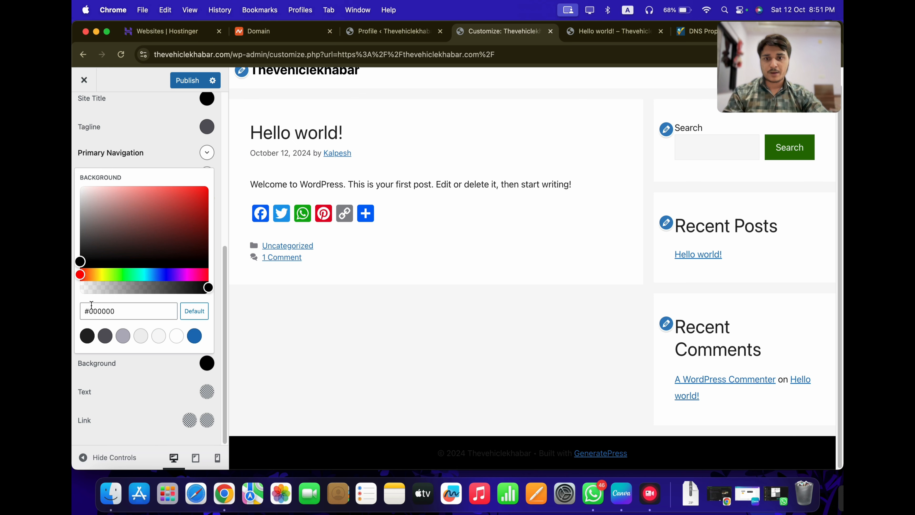
left_click_drag(164, 232, 218, 183)
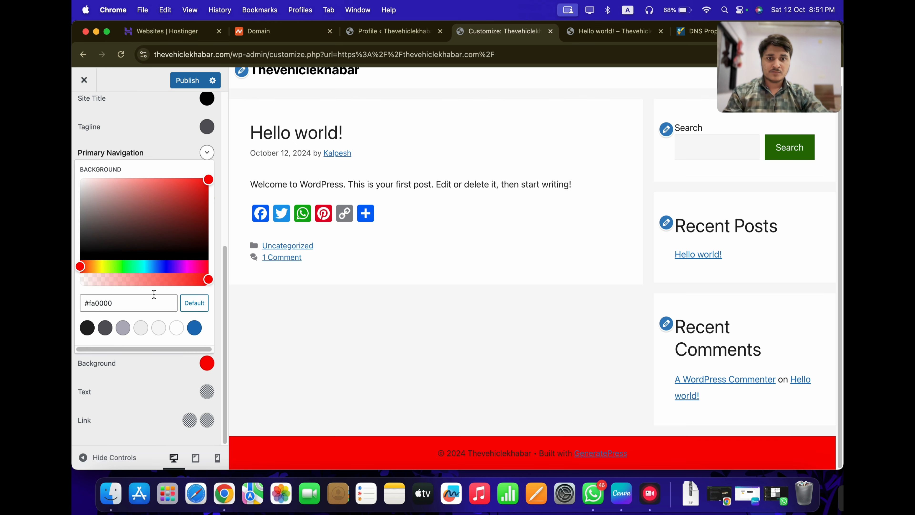
scroll(198, 305, "up", 1)
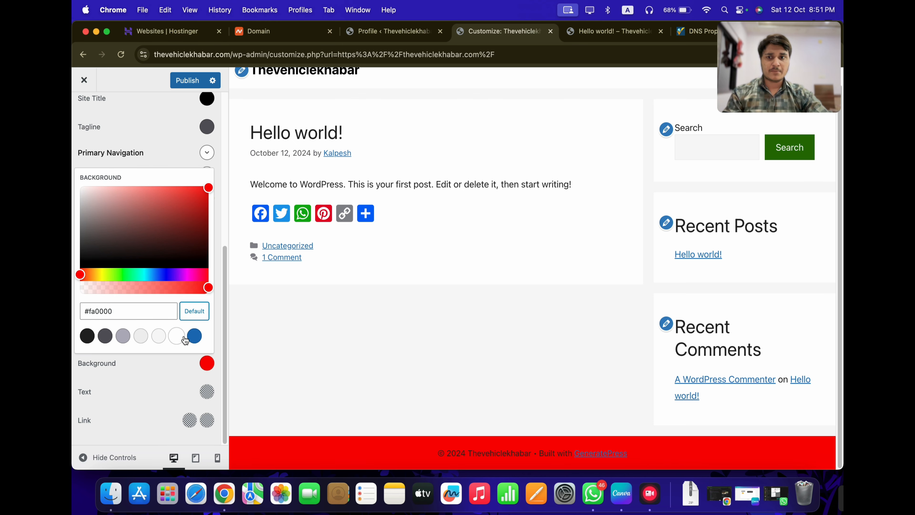
left_click(194, 311)
left_click(166, 390)
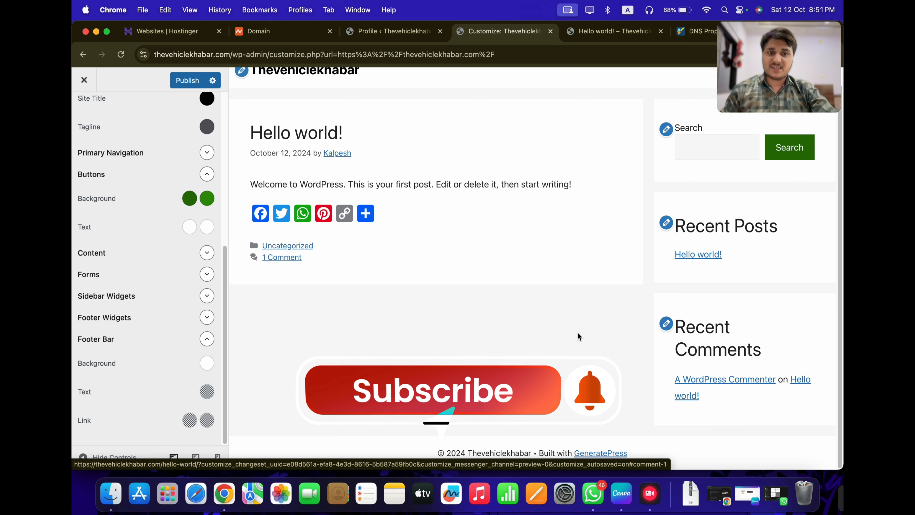
scroll(108, 359, "up", 10)
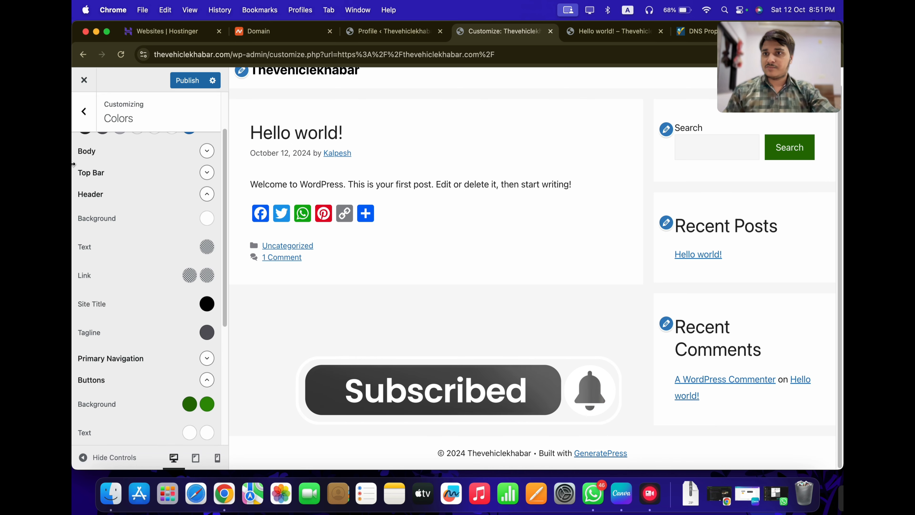
left_click(88, 125)
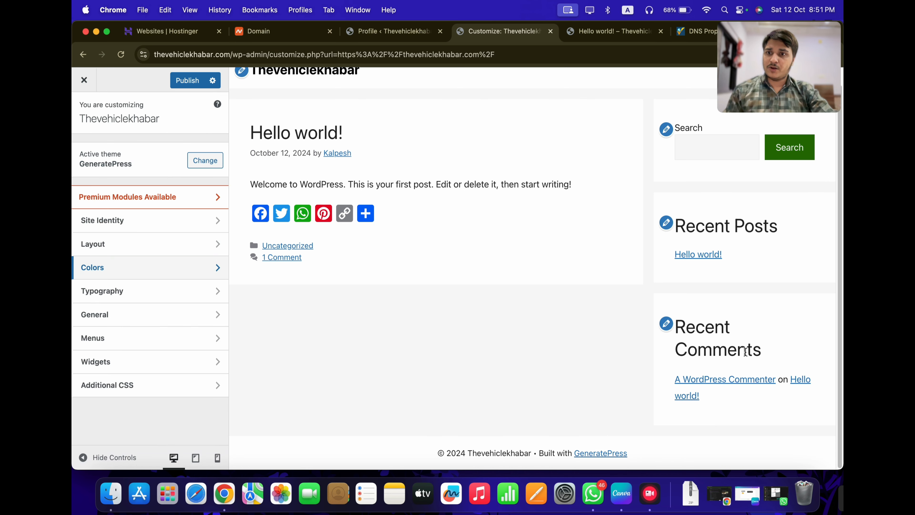
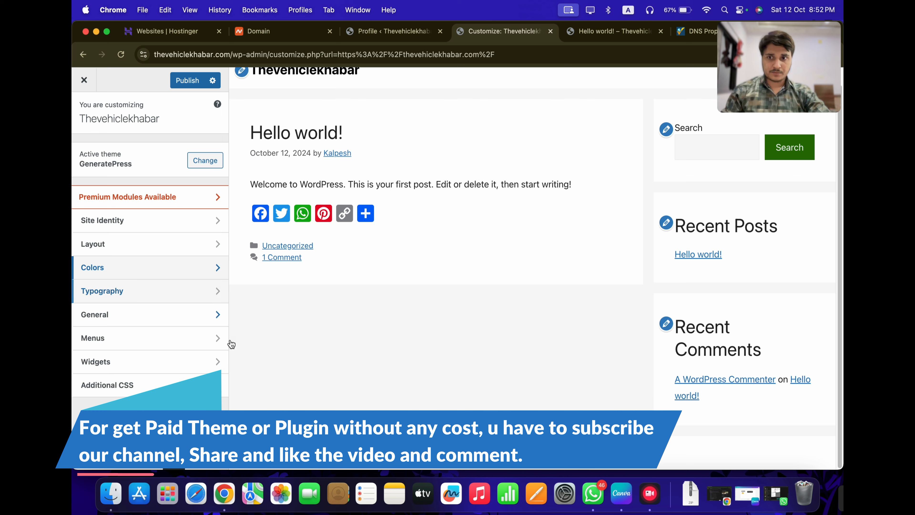
Delete the Recent Comments block from the Right Sidebar and publish, leaving Search and Recent Posts
left_click(122, 363)
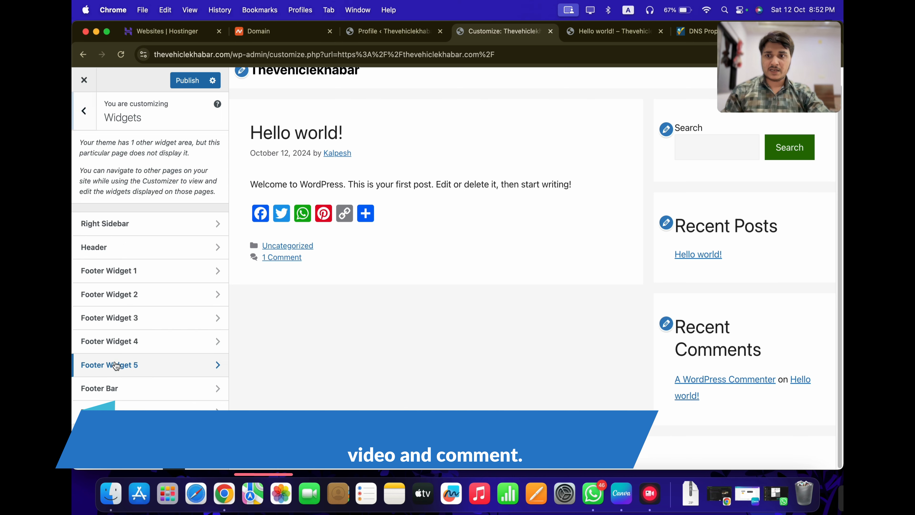
left_click(122, 224)
left_click(141, 375)
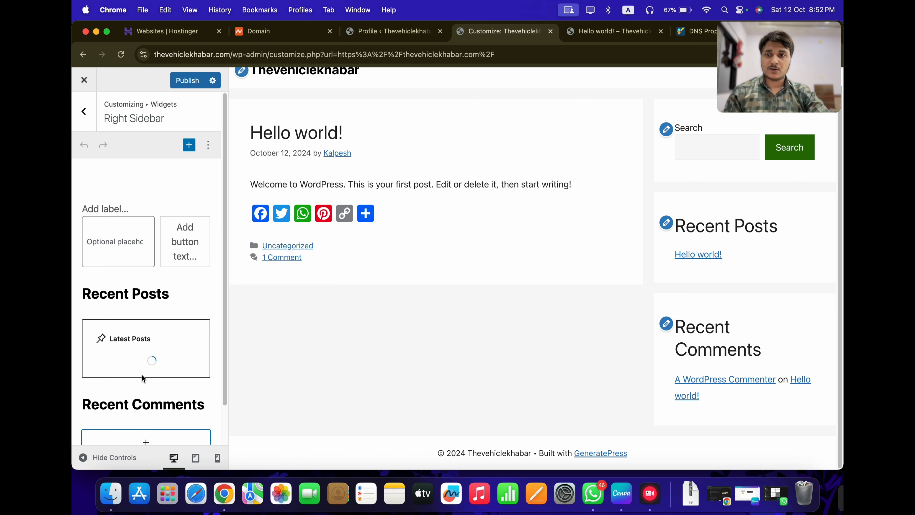
scroll(134, 375, "down", 3)
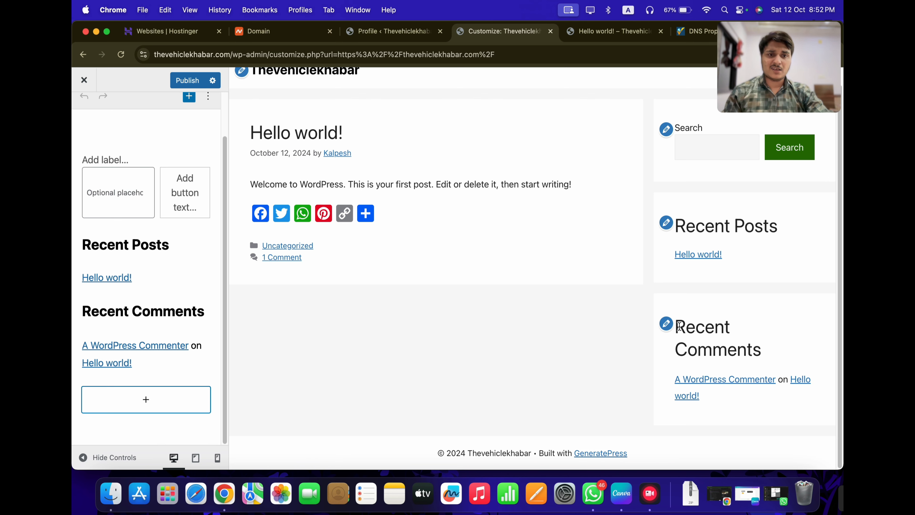
left_click(666, 323)
left_click(178, 283)
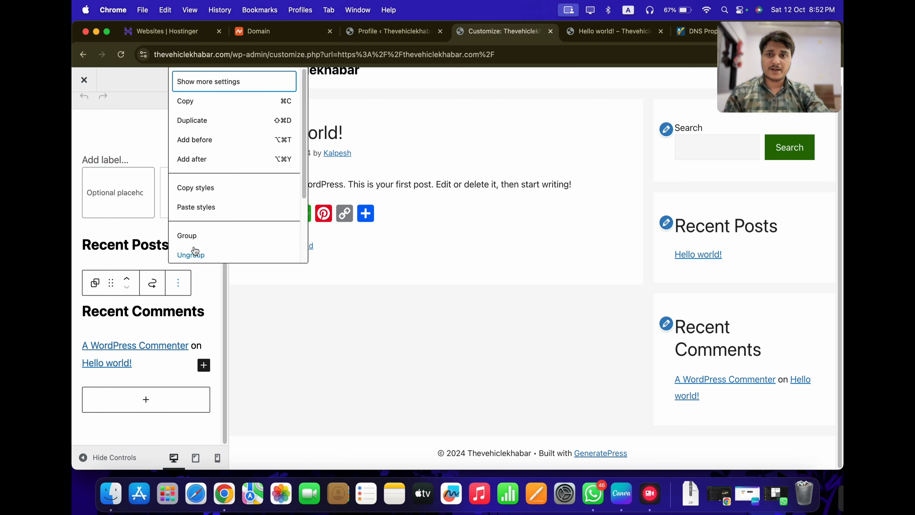
scroll(195, 251, "down", 3)
left_click(190, 248)
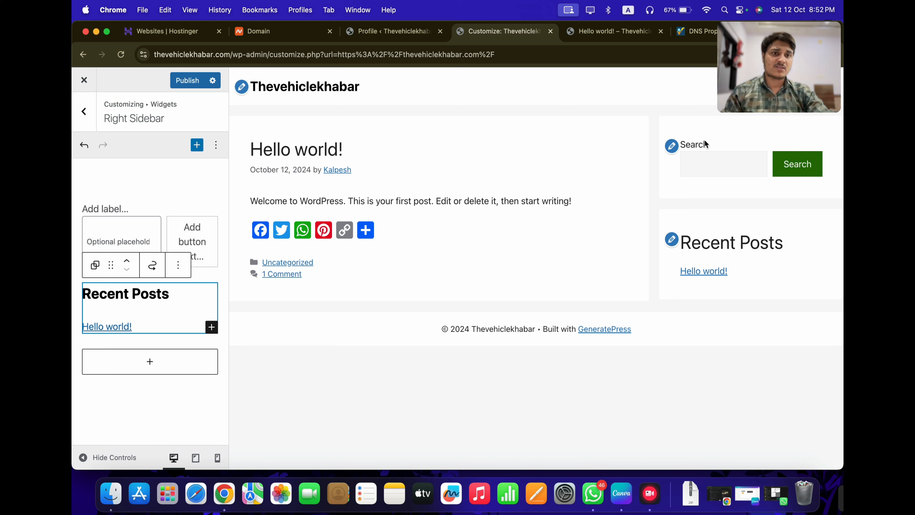
left_click(187, 80)
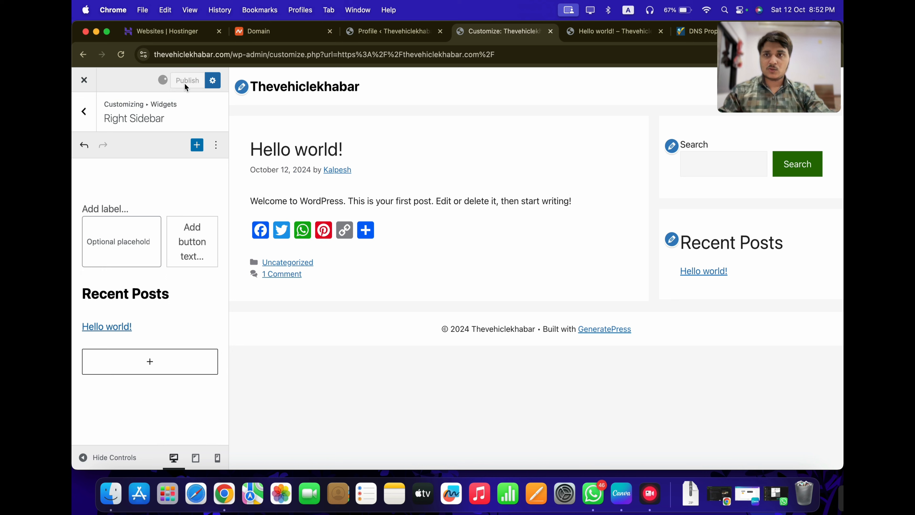
Close the Customizer and review the live home page with its share buttons and trimmed sidebar
left_click(96, 81)
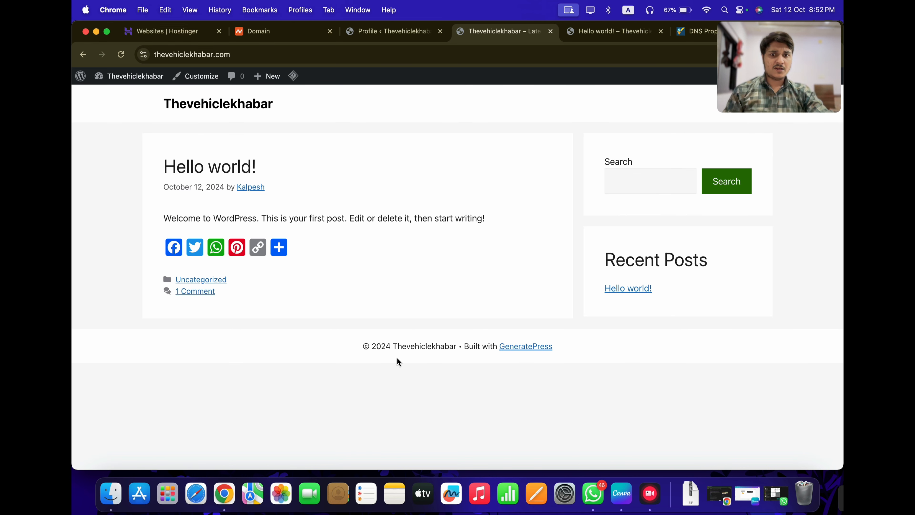
left_click_drag(359, 344, 443, 346)
left_click(583, 341)
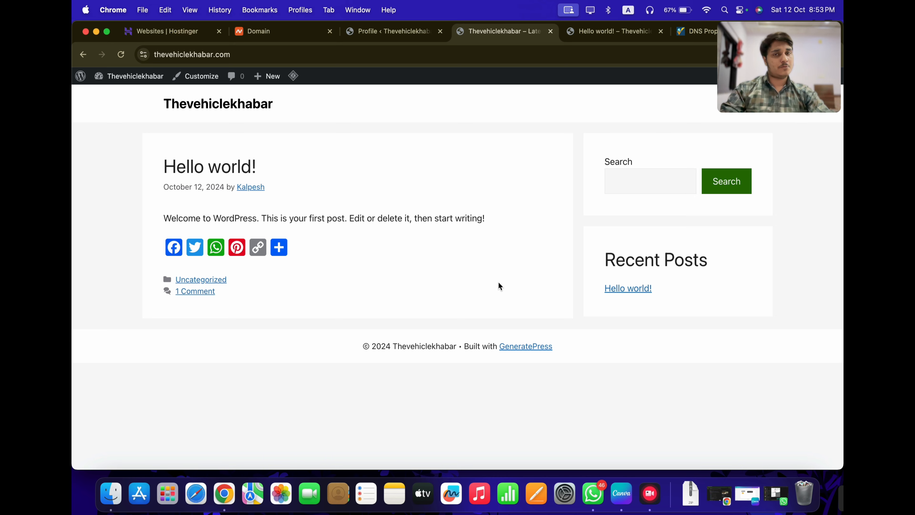
left_click(406, 32)
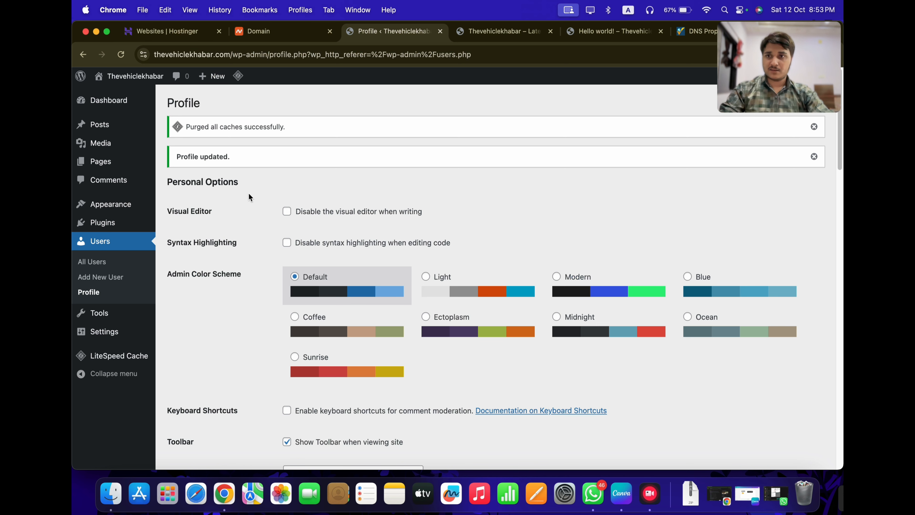
left_click(177, 126)
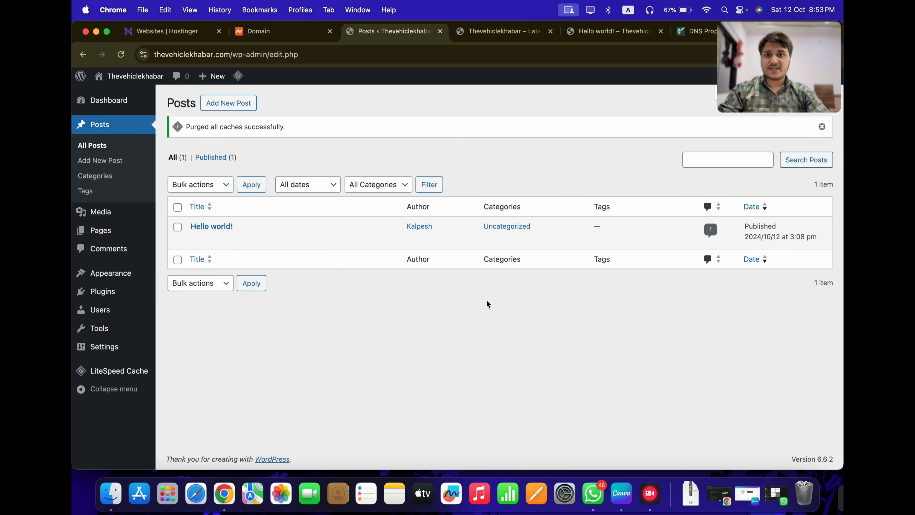
mouse_move(95, 231)
left_click(181, 232)
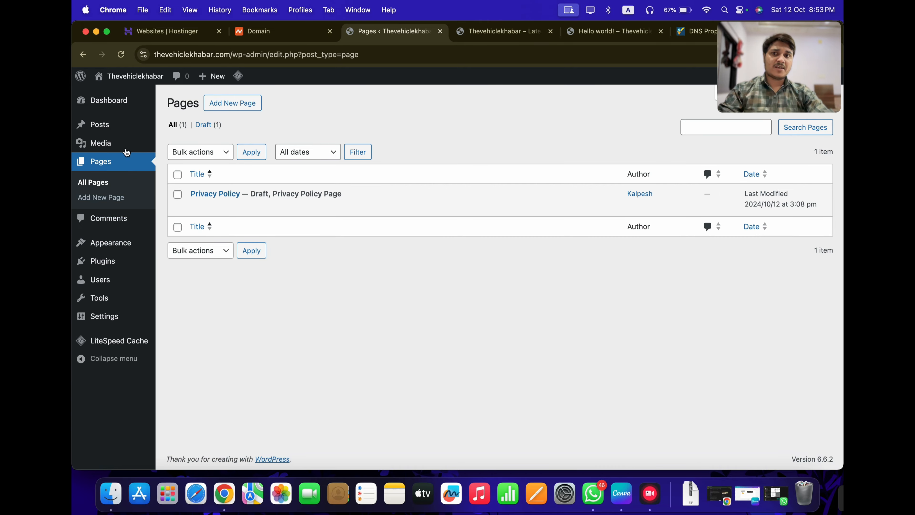
left_click(108, 100)
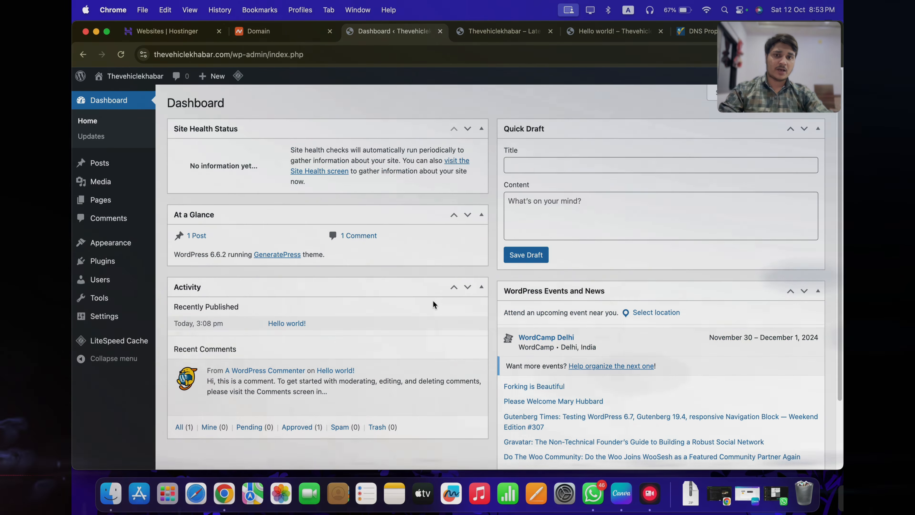
scroll(433, 301, "down", 3)
scroll(434, 304, "up", 3)
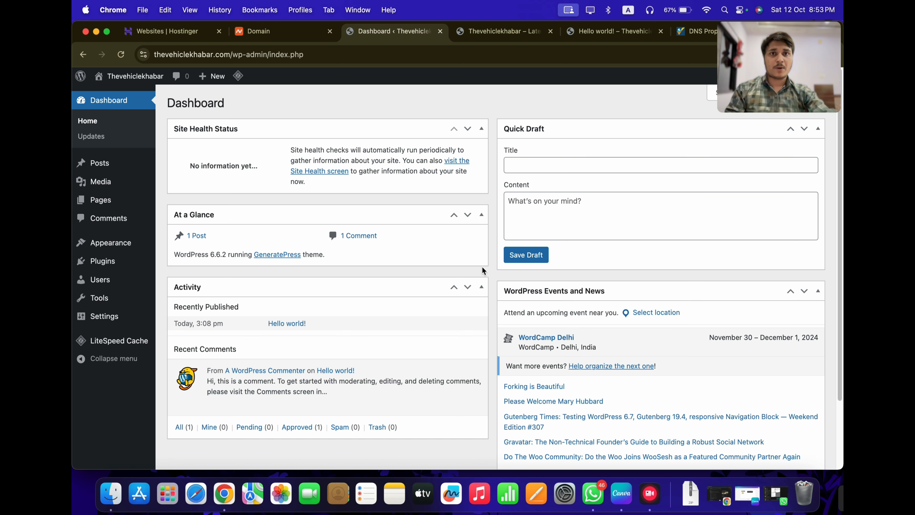
left_click(499, 32)
Search Google for 'instant indexing api google' and open the Rank Math guide on instant crawling
left_click(456, 61)
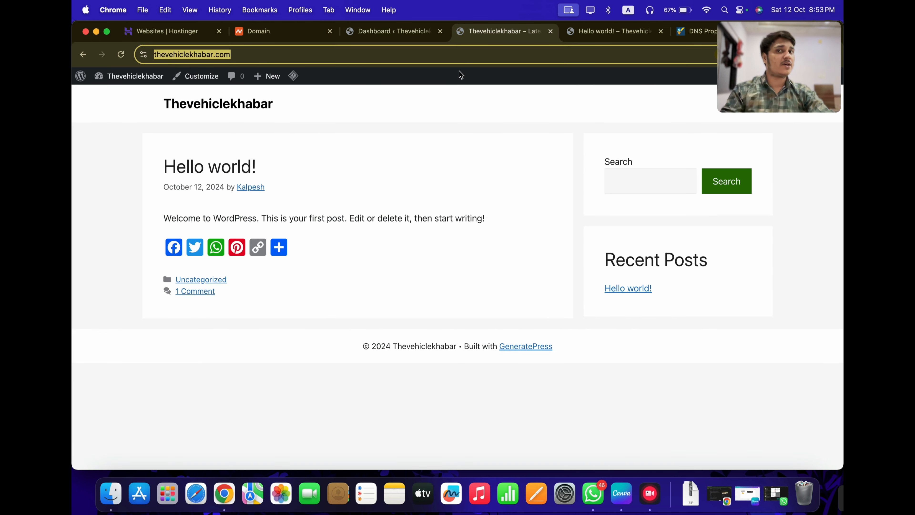
type("instant ine")
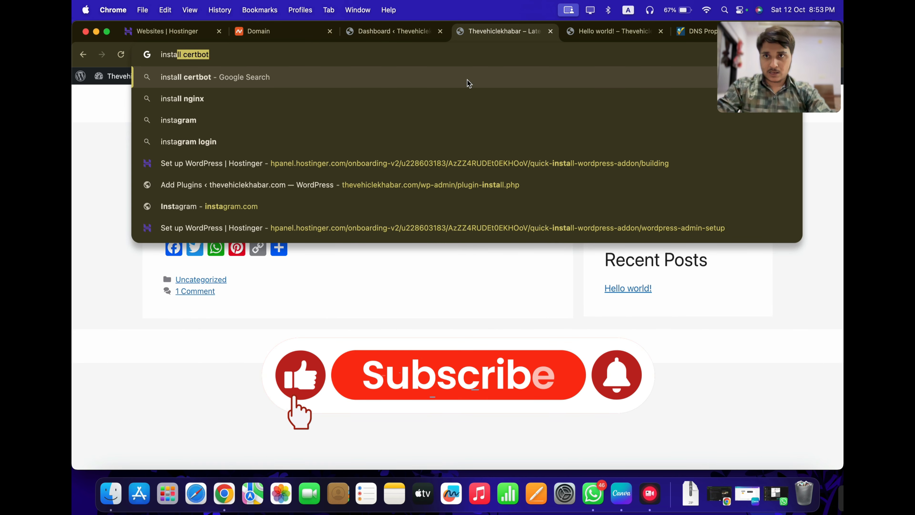
key("BackSpace")
key("BackSpace")
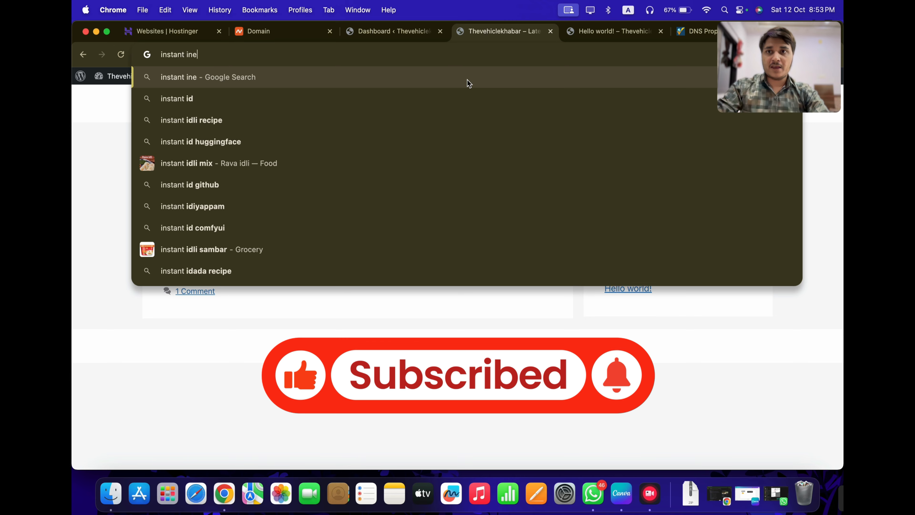
type("ndexing ")
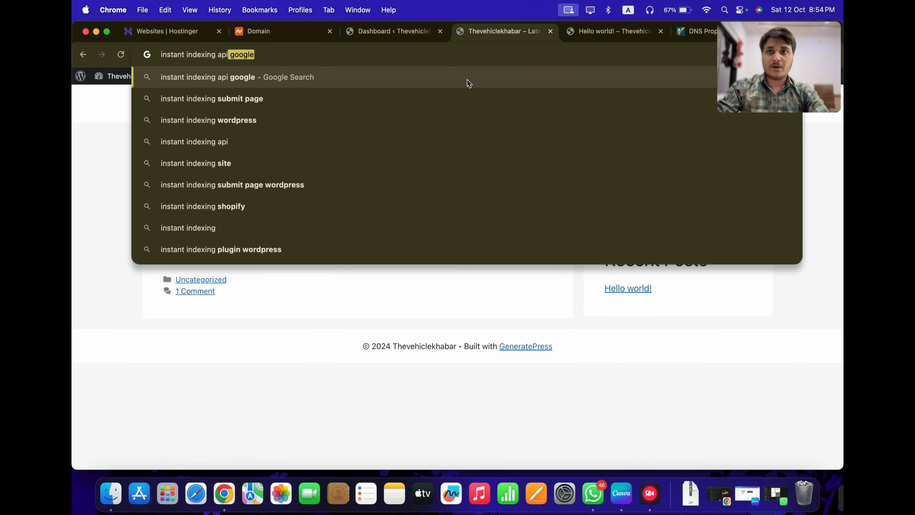
type("api")
key("Return")
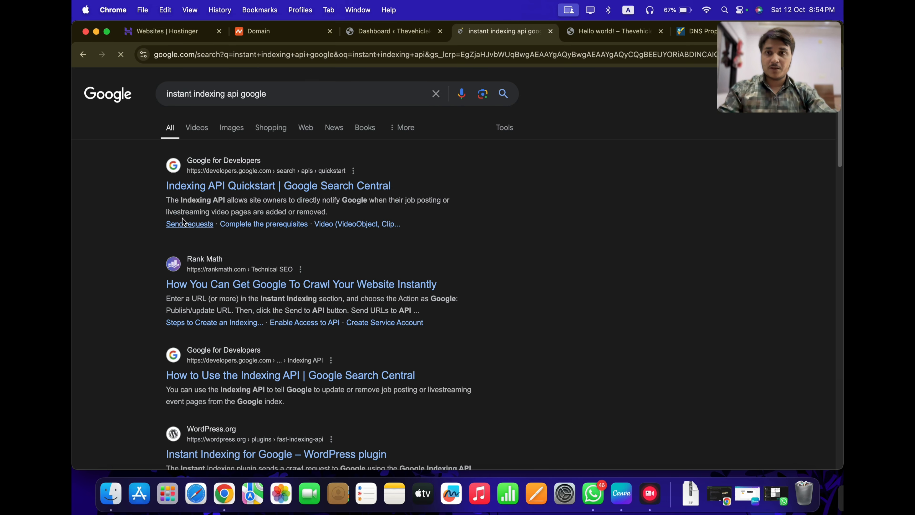
left_click(206, 288)
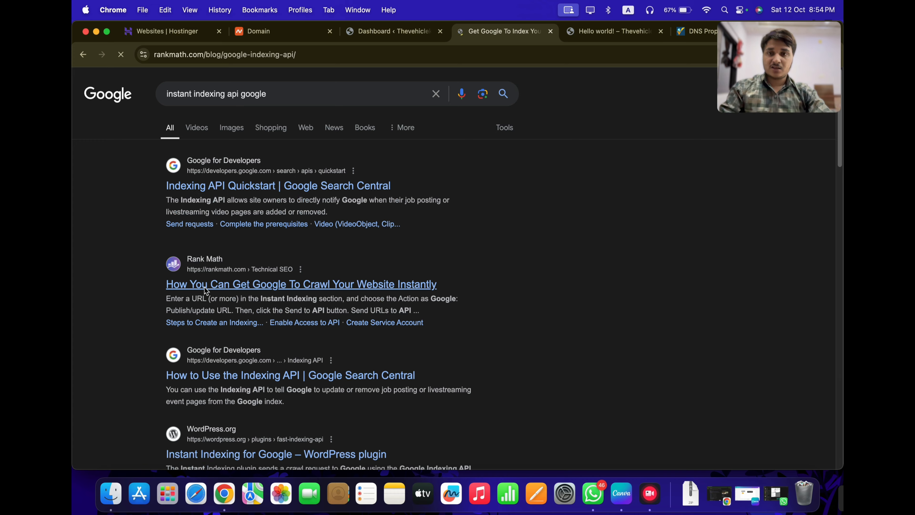
Read the Indexing API warning Note, highlighting its lines including the advice against money websites
scroll(421, 301, "down", 5)
scroll(421, 302, "down", 5)
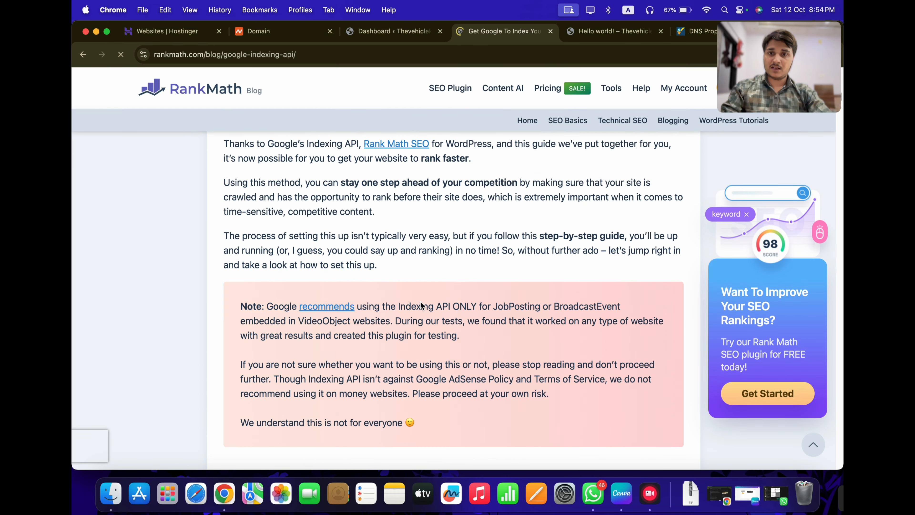
scroll(420, 301, "up", 2)
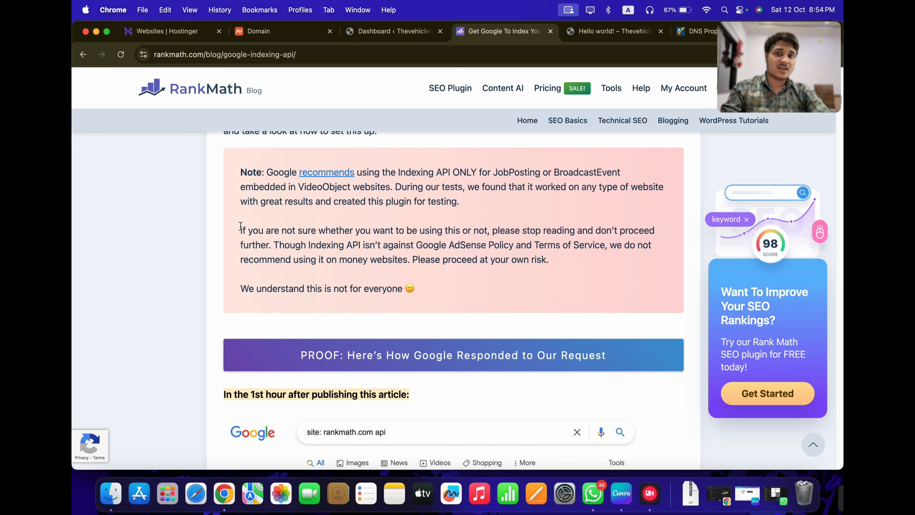
left_click_drag(240, 226, 613, 247)
left_click(247, 232)
left_click(278, 245)
left_click(621, 241)
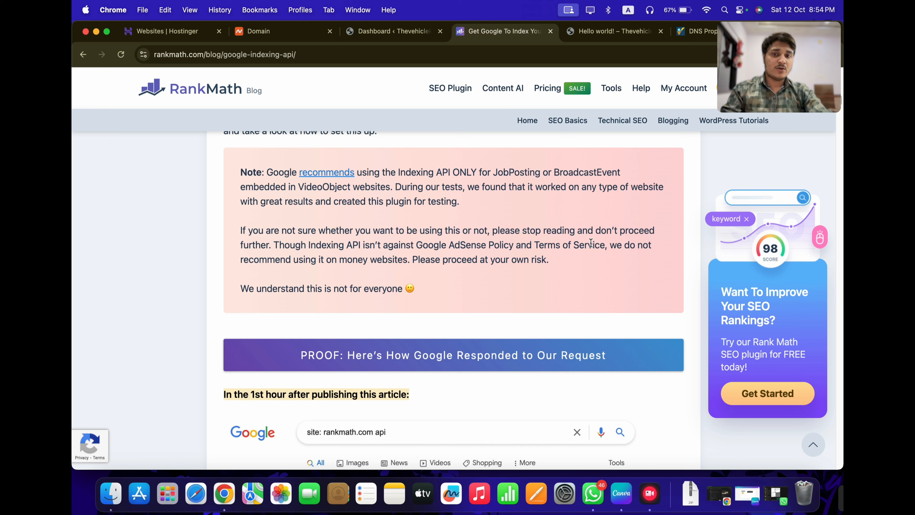
left_click_drag(233, 261, 554, 262)
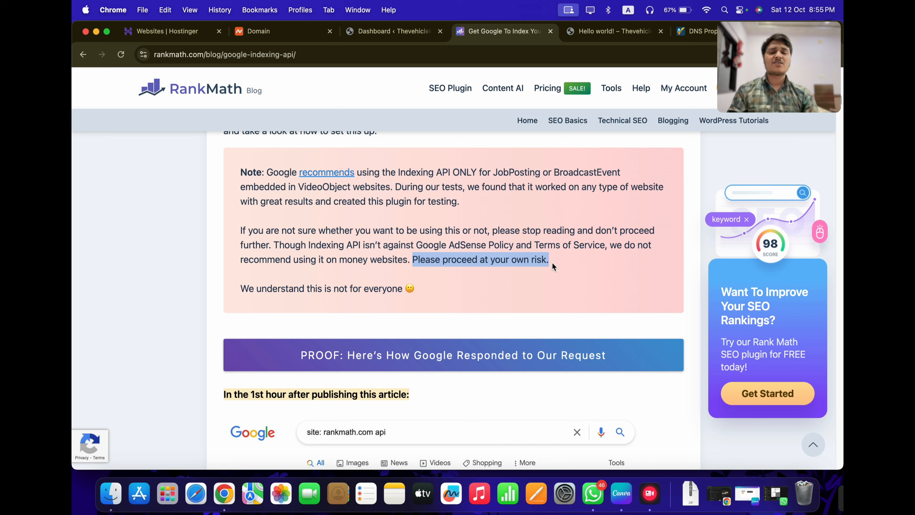
left_click(550, 265)
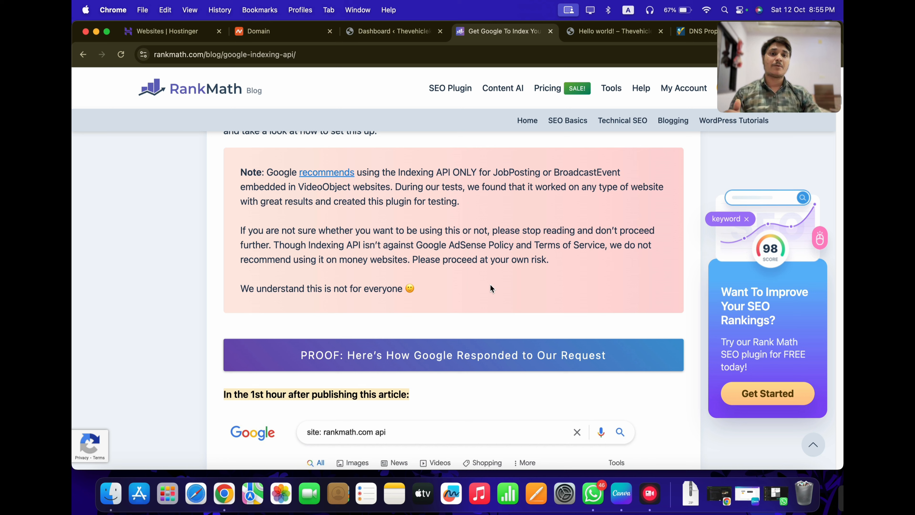
Reread the Indexing API Note, then close the Rank Math tab to return to the Hello world! post
scroll(492, 277, "up", 9)
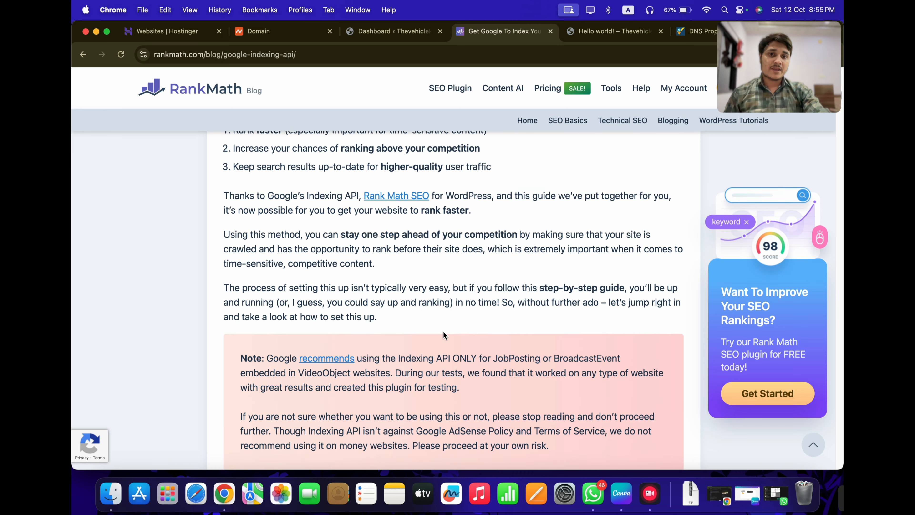
scroll(444, 331, "down", 9)
scroll(277, 215, "up", 1)
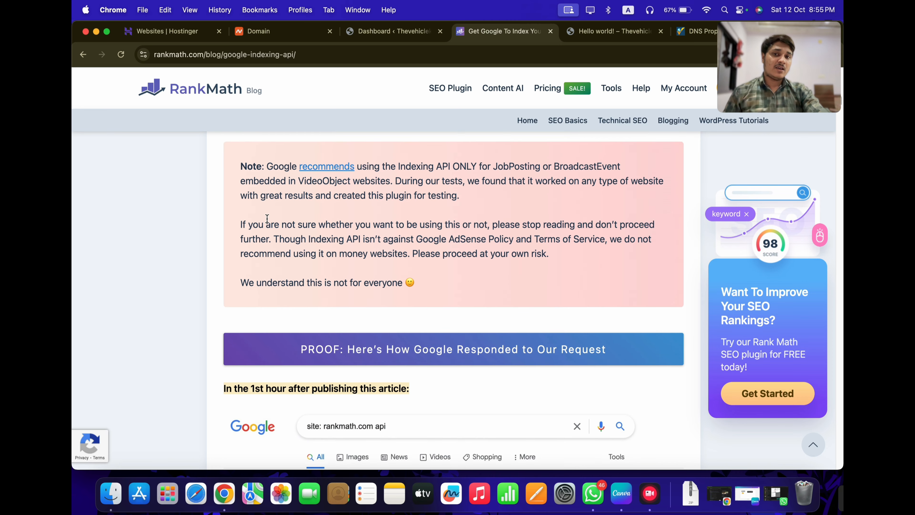
left_click_drag(234, 154, 468, 288)
left_click(466, 286)
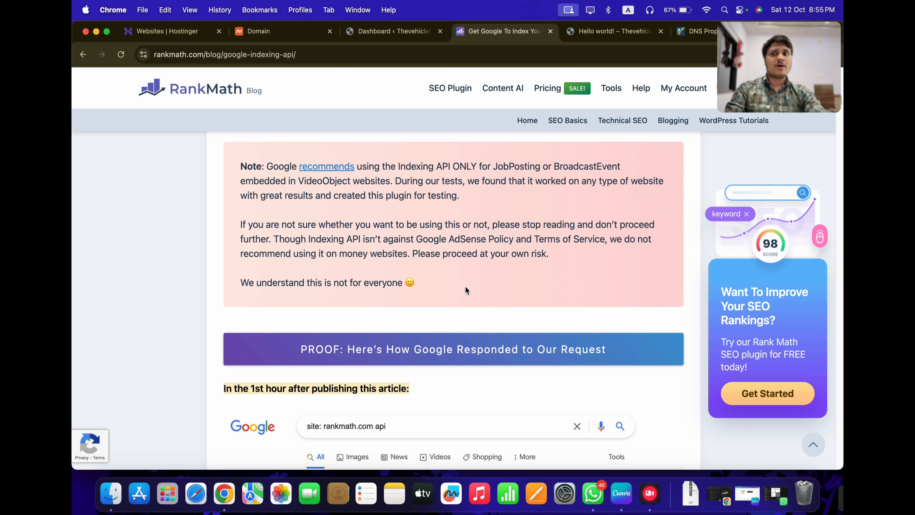
scroll(465, 288, "up", 1)
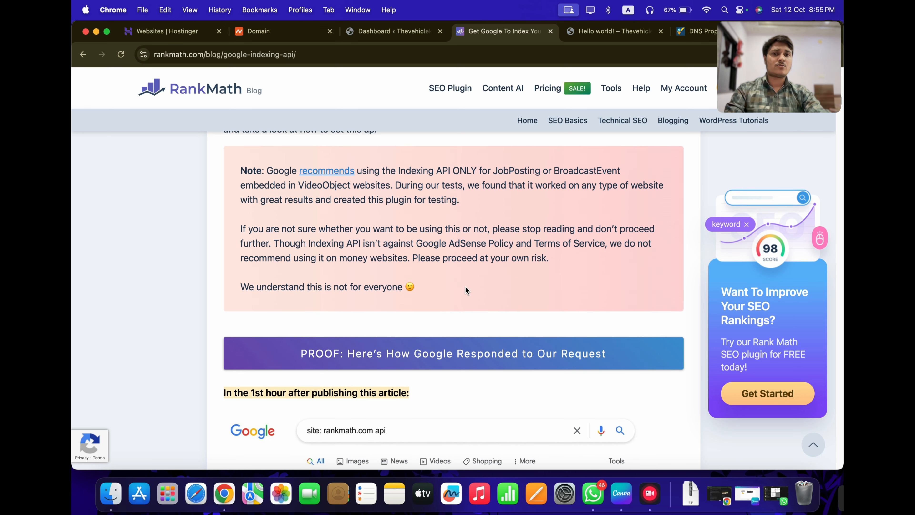
scroll(466, 290, "up", 5)
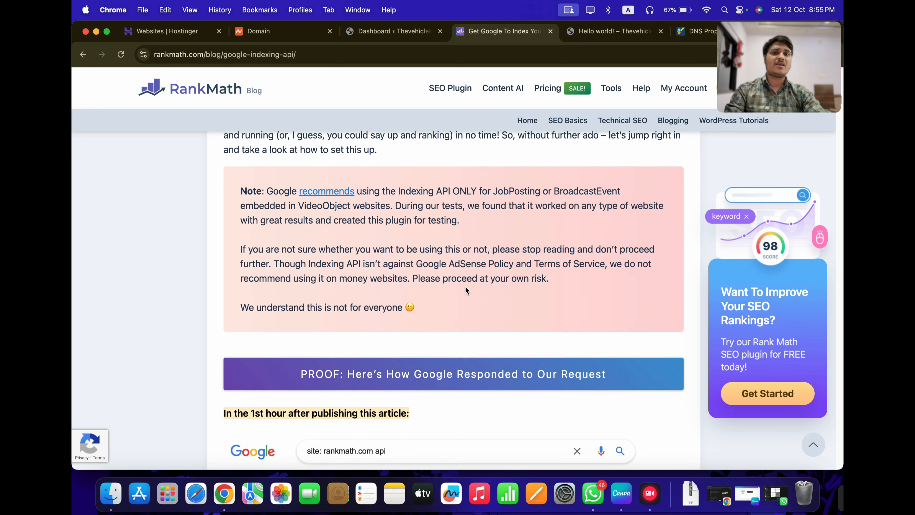
scroll(466, 288, "down", 1)
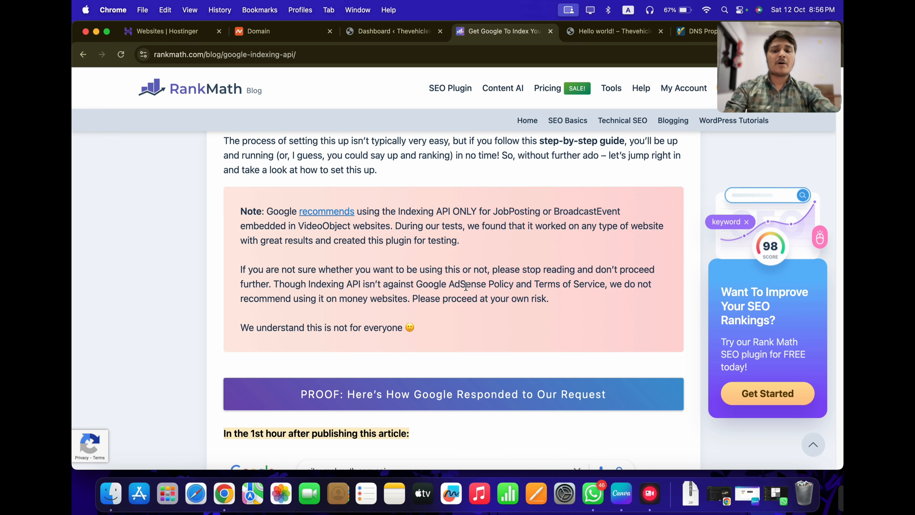
key("super+w")
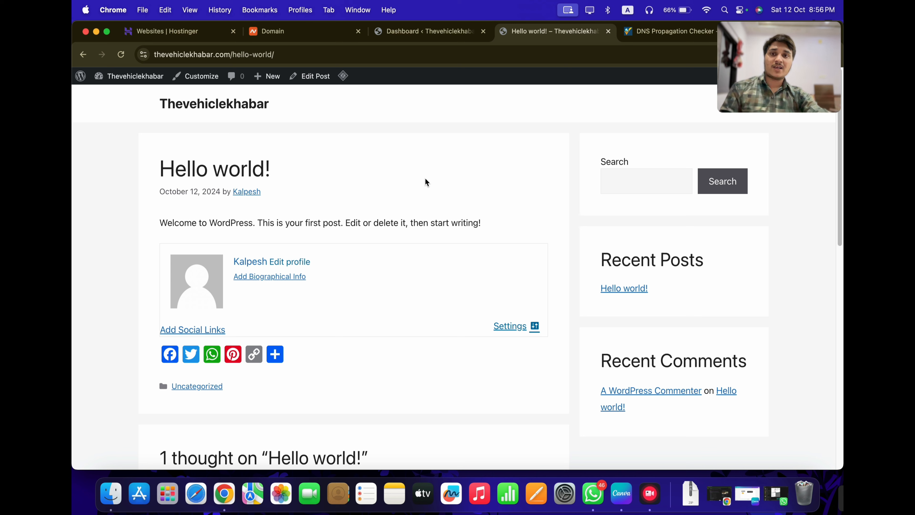
left_click_drag(157, 161, 497, 224)
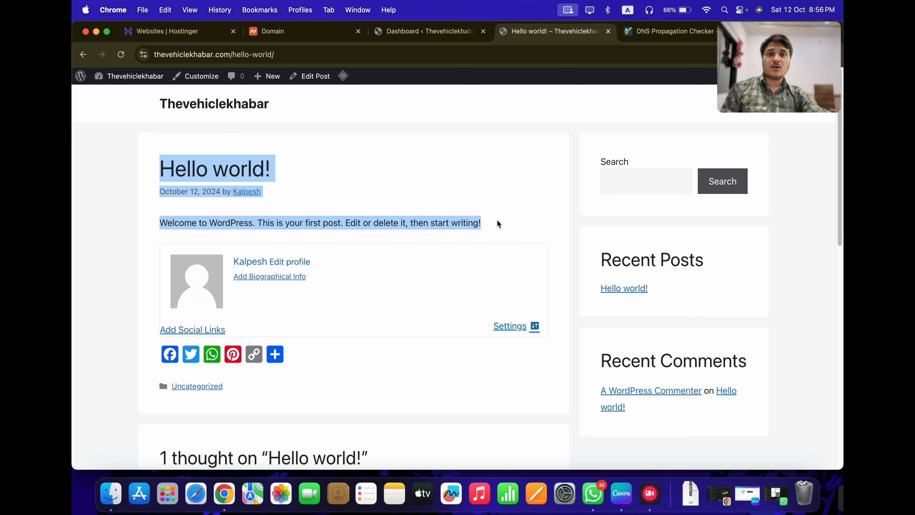
left_click(498, 225)
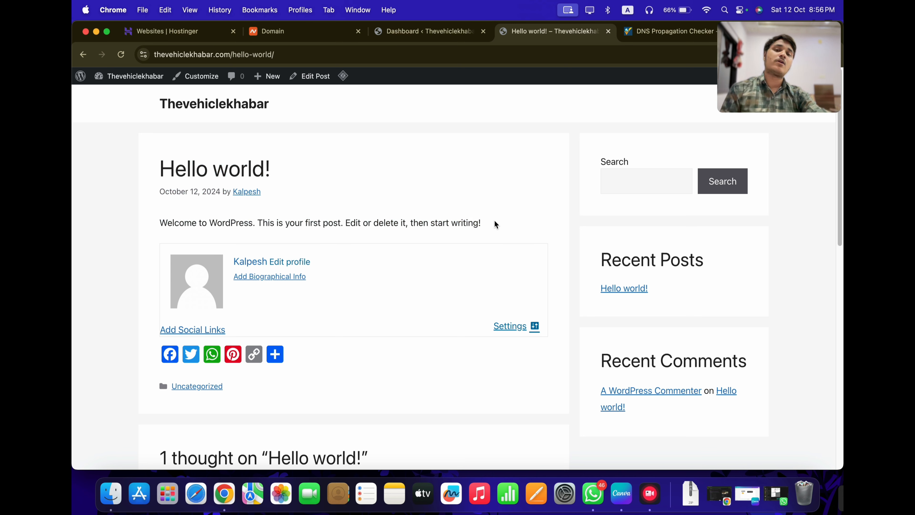
scroll(485, 224, "down", 10)
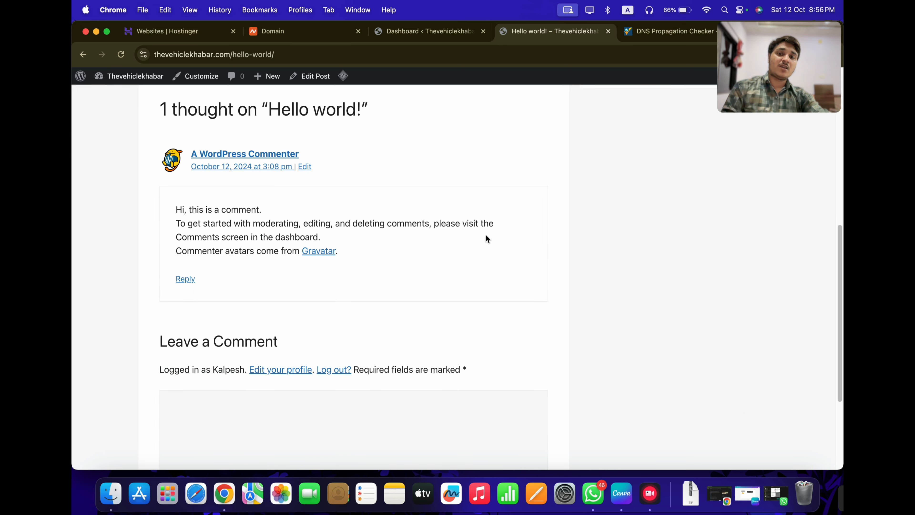
scroll(485, 235, "up", 10)
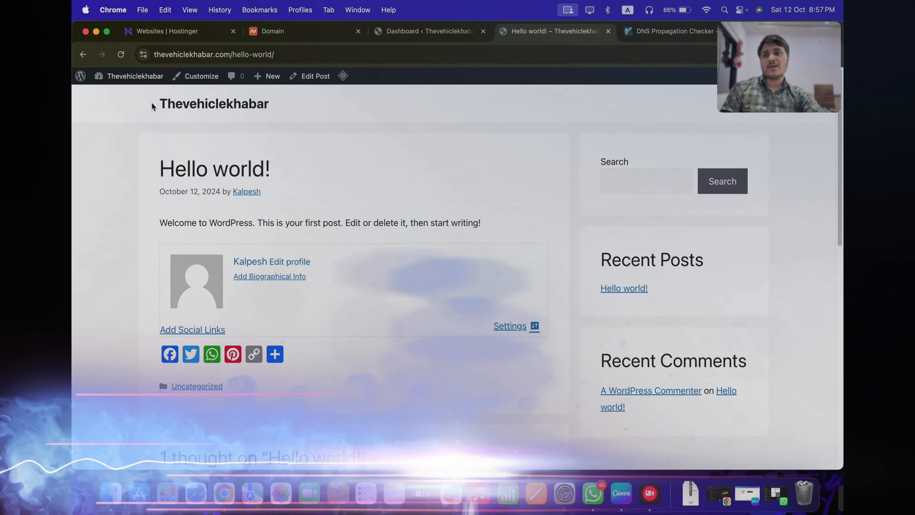
left_click_drag(152, 102, 299, 104)
left_click(136, 105)
left_click(307, 106)
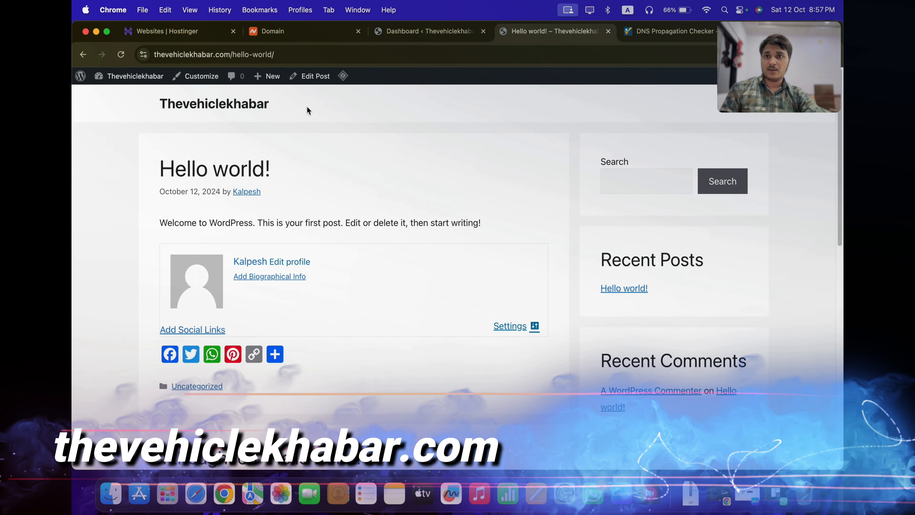
left_click_drag(314, 173, 275, 173)
left_click(289, 176)
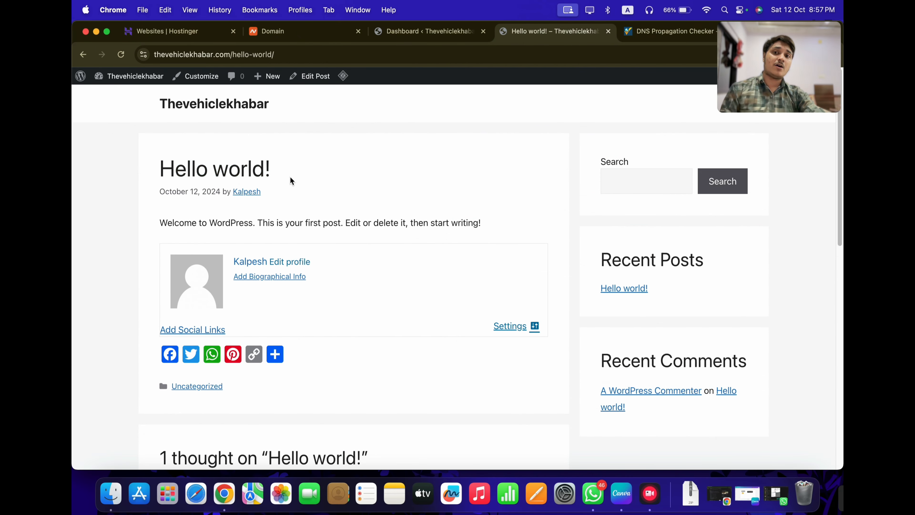